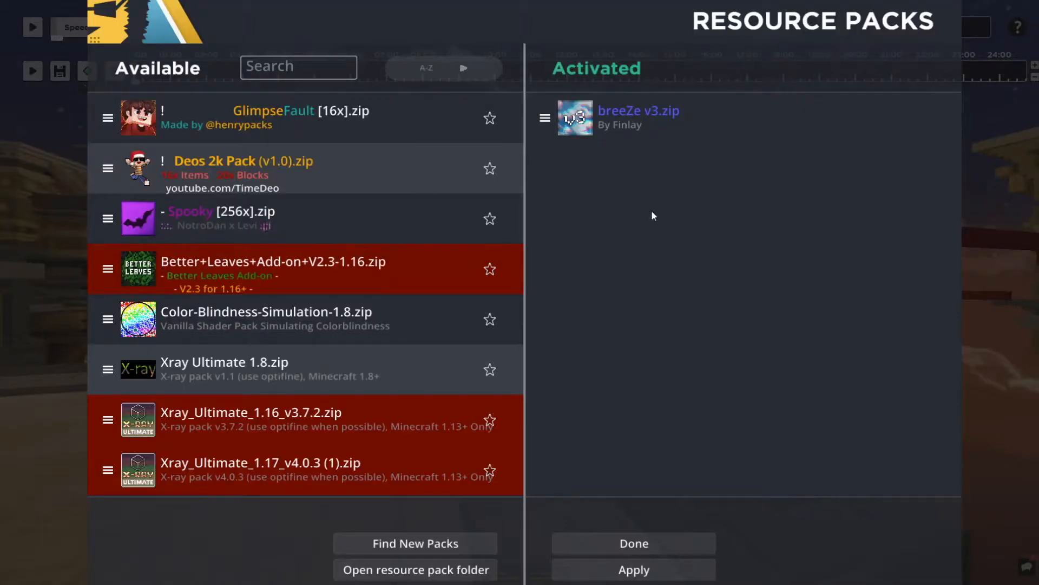
- Leave the resource packs screen and exit the open replay to the main menu
key("Escape")
left_click(589, 290)
left_click(570, 358)
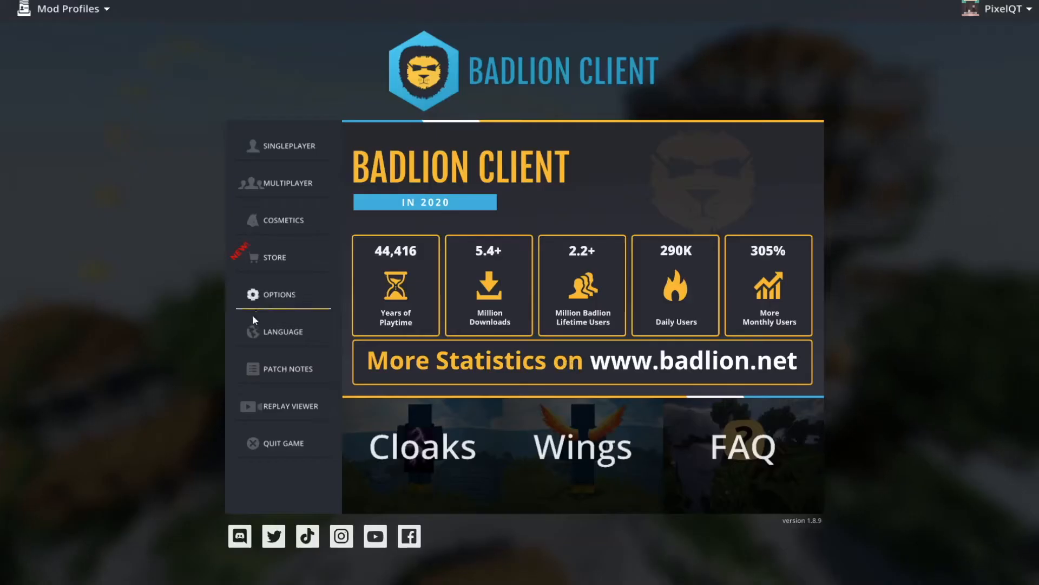
- Enable the BSL 1.16.3.zip shader pack in the shader settings and return to the main menu
left_click(290, 304)
left_click(453, 199)
left_click(470, 233)
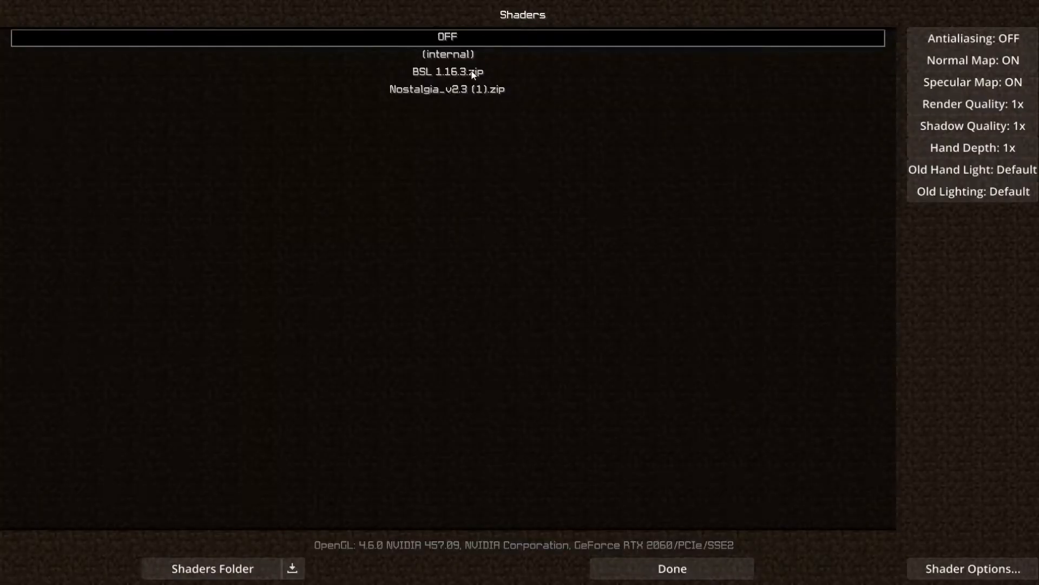
left_click(473, 73)
left_click(672, 568)
key("Escape")
key("Escape")
- Load the replay 2021-01-16_10.19.47.mcpr from the Replay Viewer
left_click(291, 406)
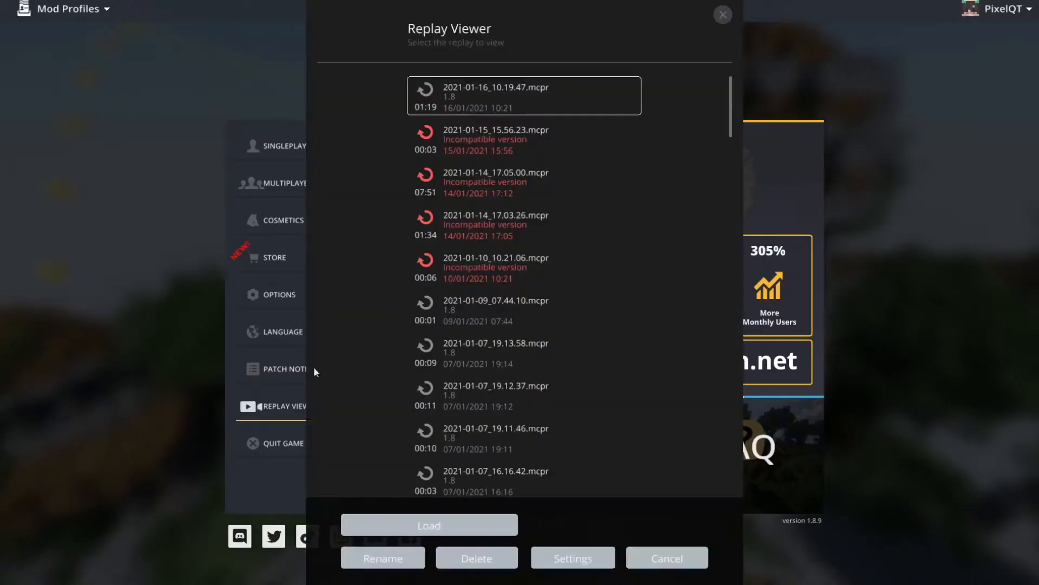
double_click(430, 85)
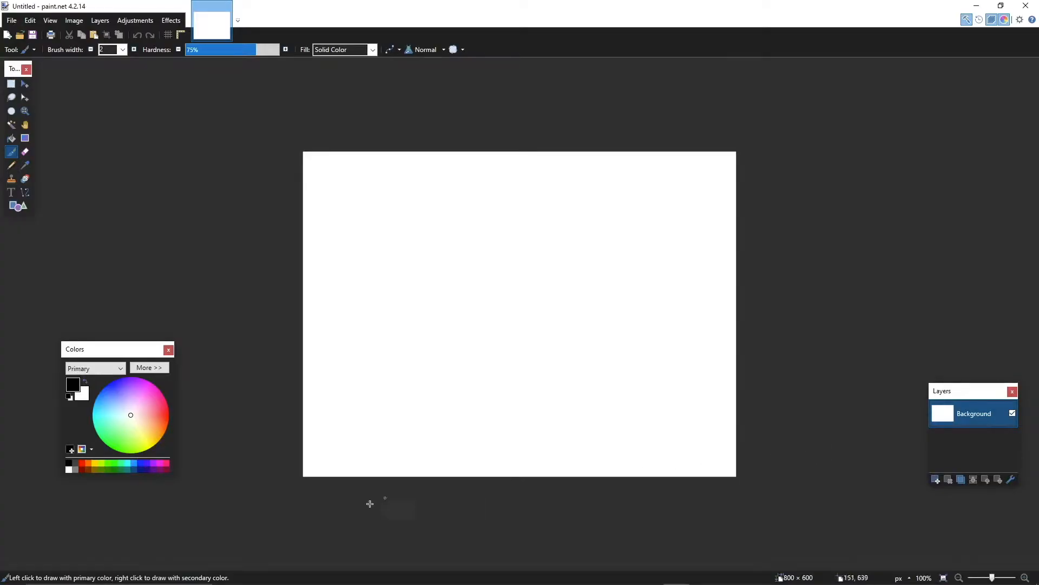
- Switch to Chrome, search for getpaint.net and open the site's paint.net 4.2.14 download page
key("super")
left_click(281, 573)
left_click(275, 9)
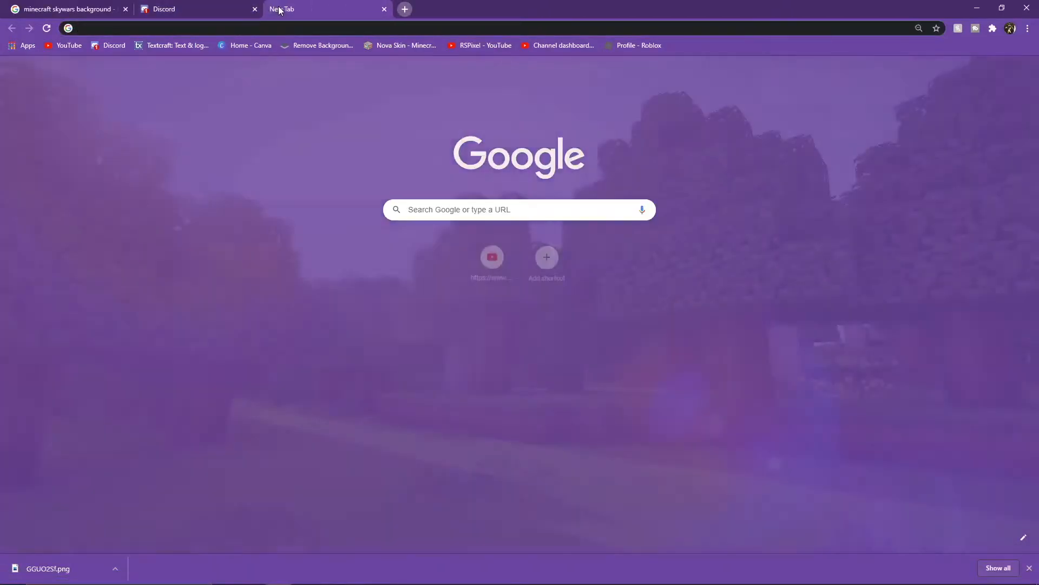
type("getpaint.net")
key("Return")
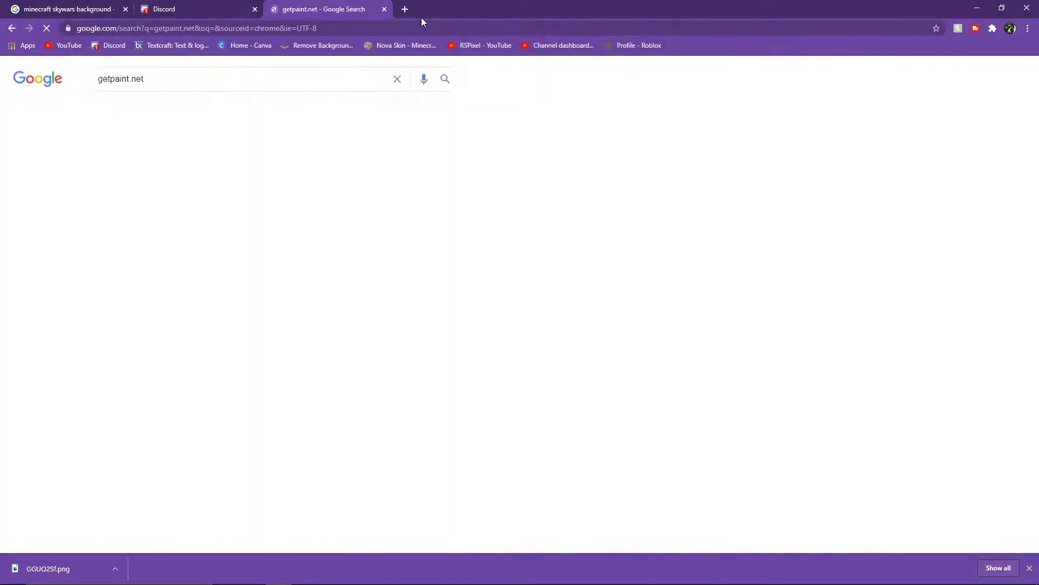
left_click(180, 163)
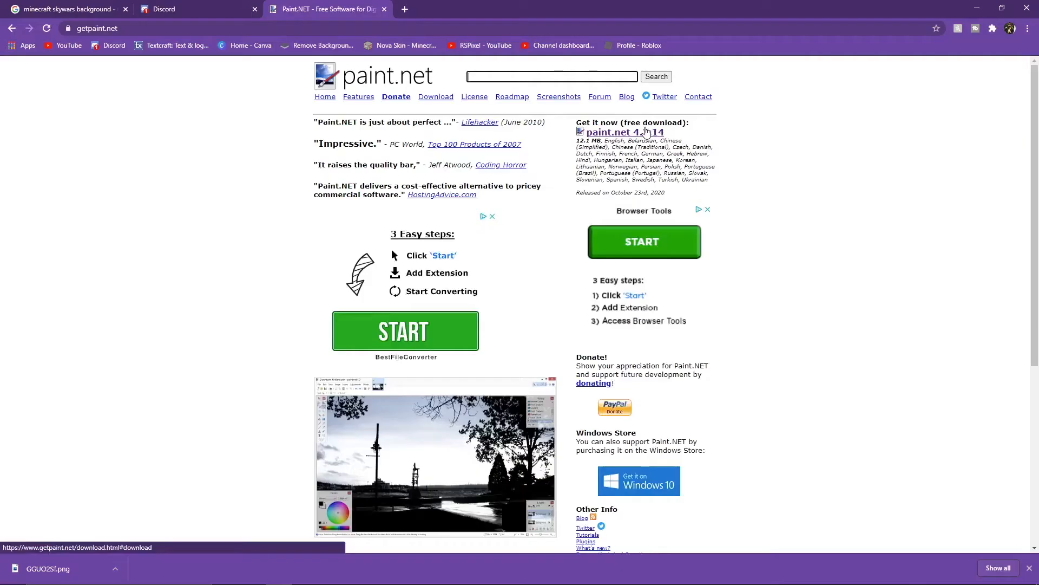
left_click(646, 132)
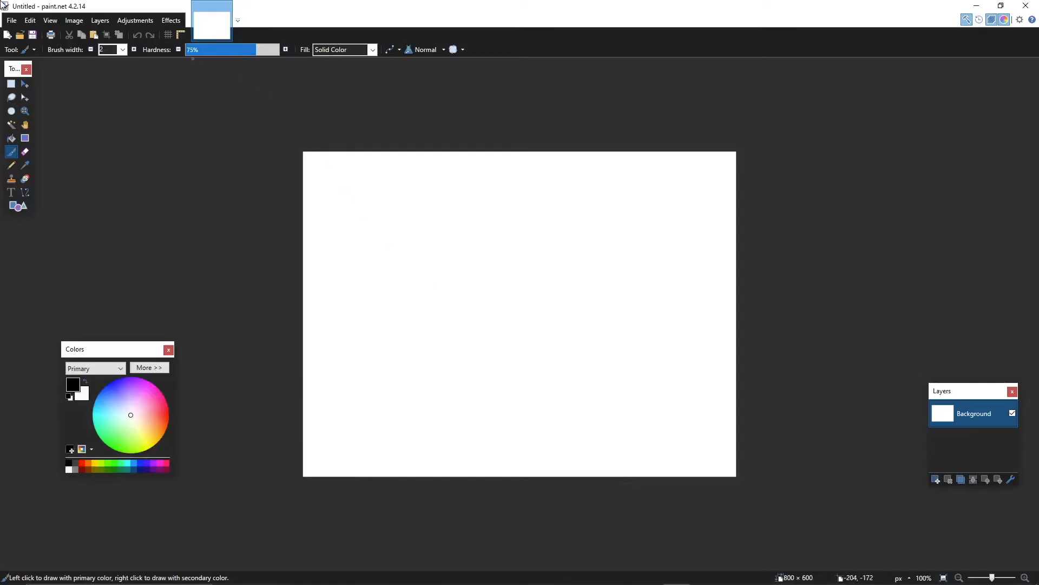
- Create a new 1280 × 720 pixel image in paint.net and move the Colors window clear of the canvas
left_click(12, 20)
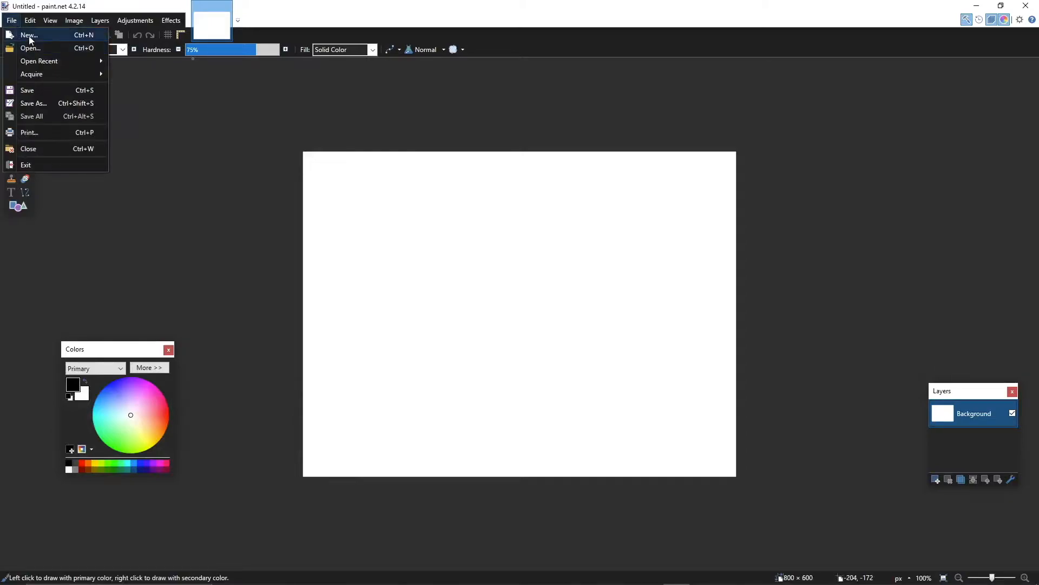
left_click(28, 33)
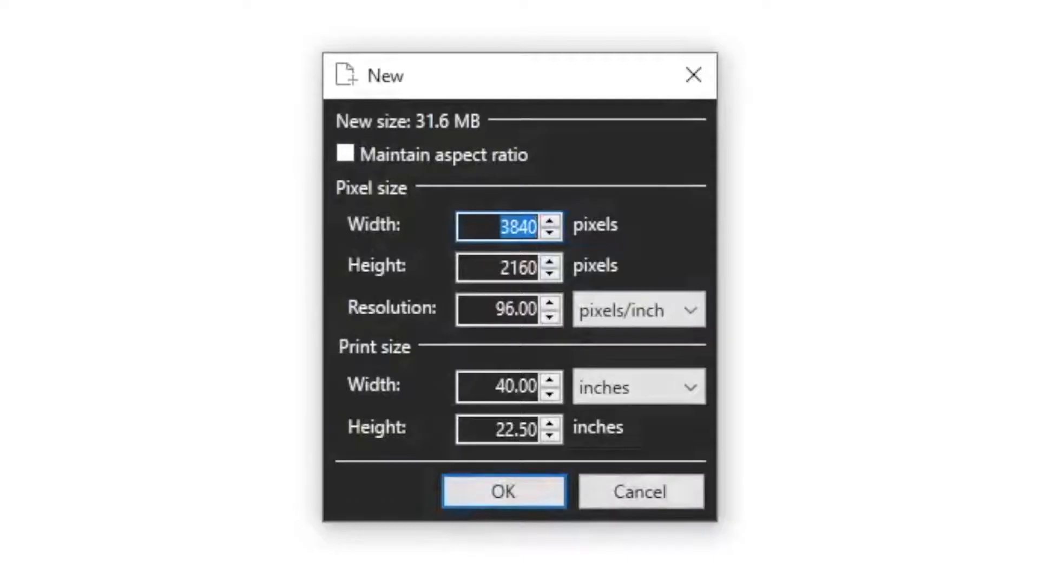
key("BackSpace")
type("1")
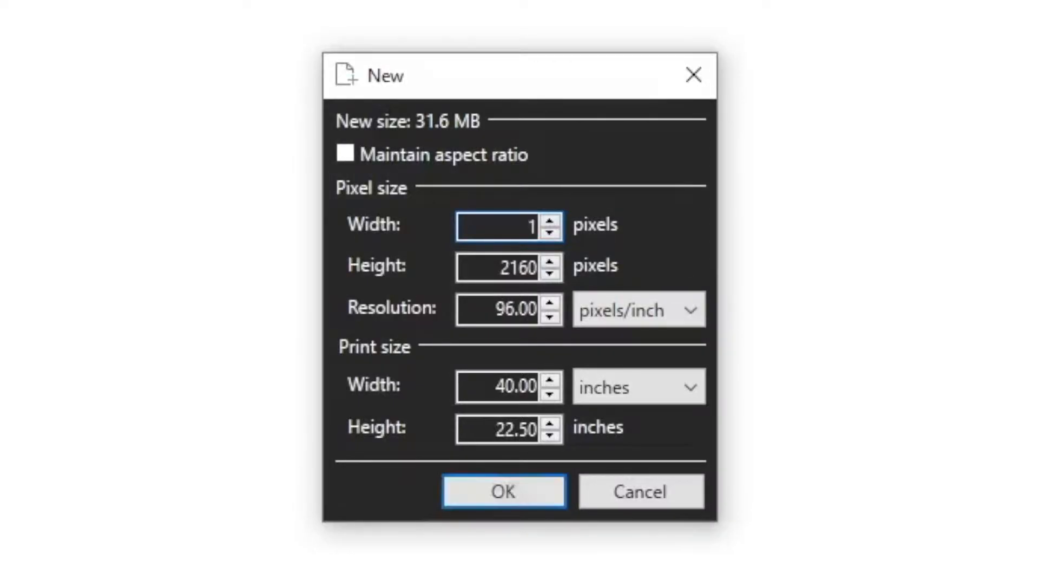
type("280")
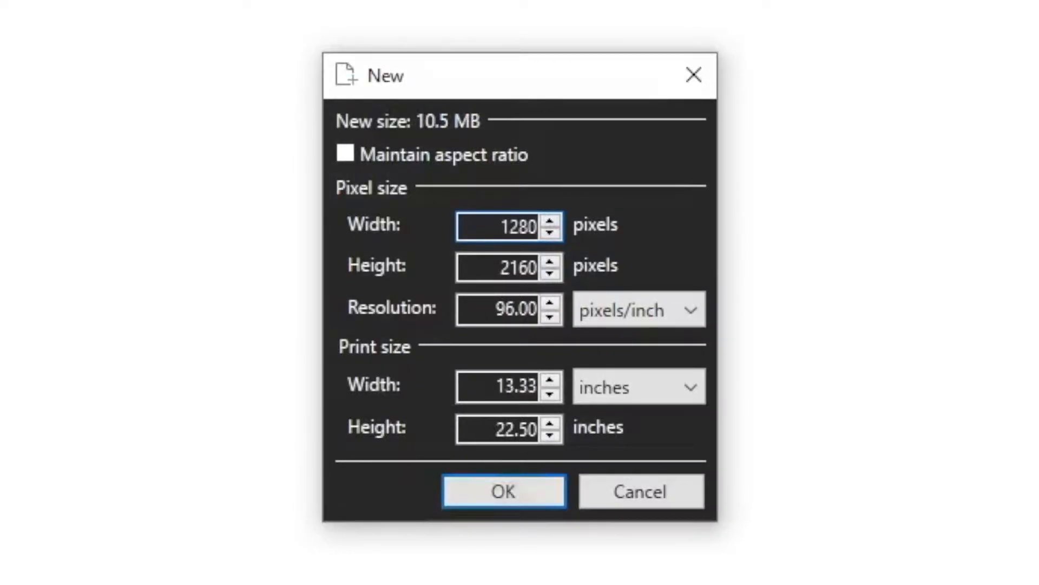
double_click(499, 265)
type("720")
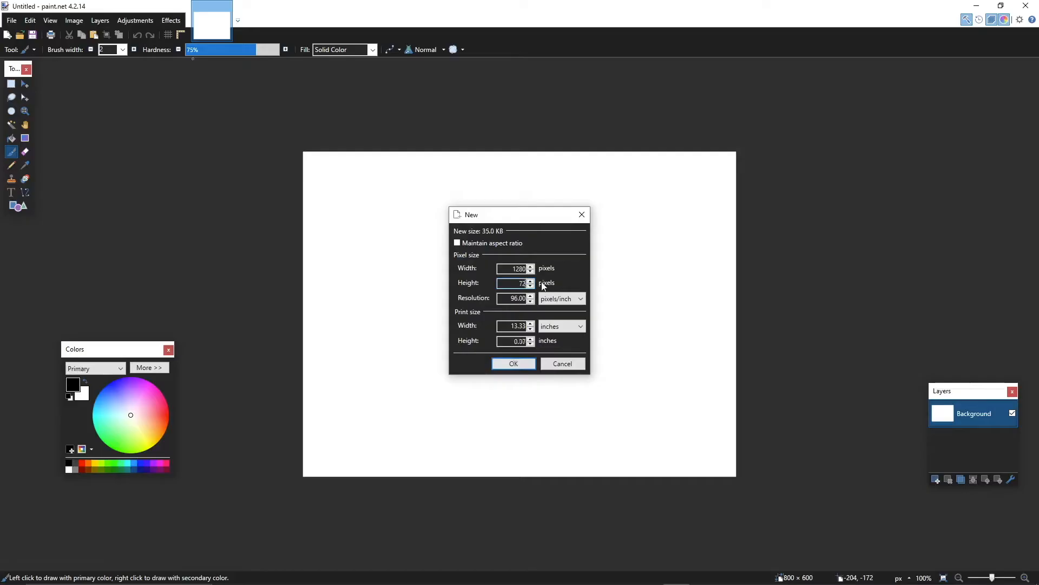
key("Return")
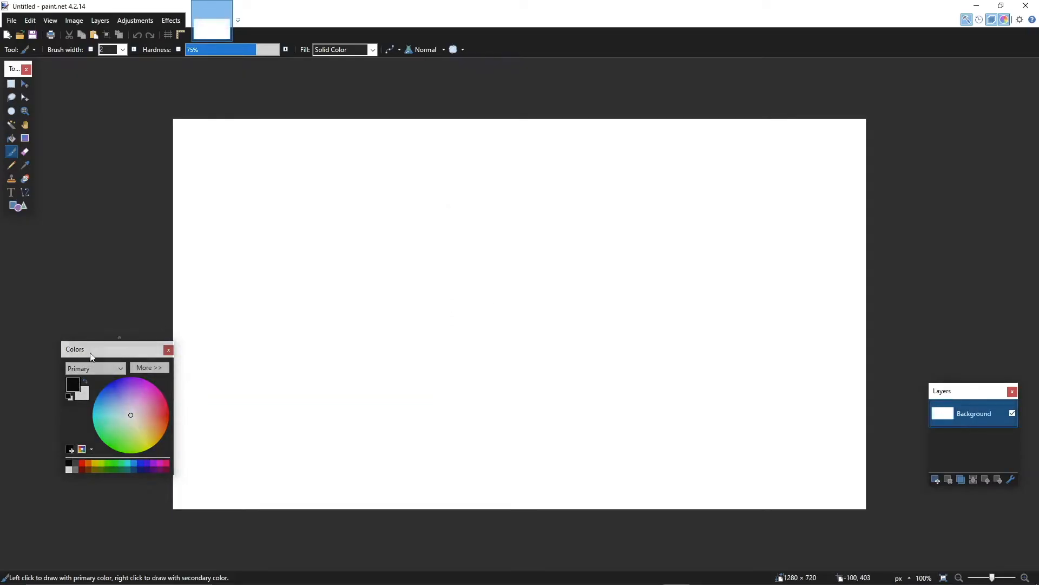
left_click_drag(109, 356, 87, 362)
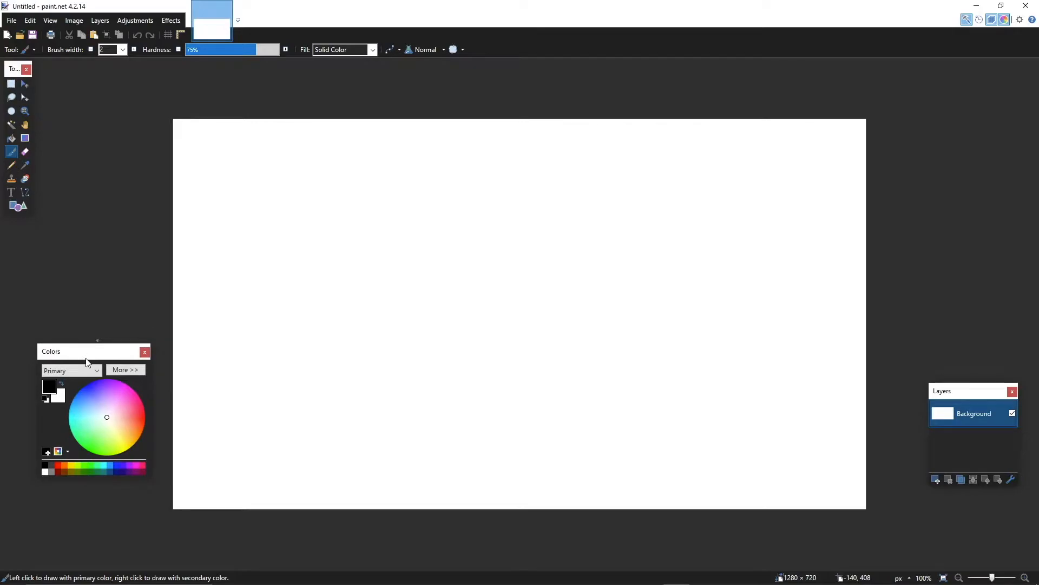
- Open the image Minecraft Screenshot 2021.01.16 - 10.22.11.48 from the Minecraft folder in Videos
key("ctrl+o")
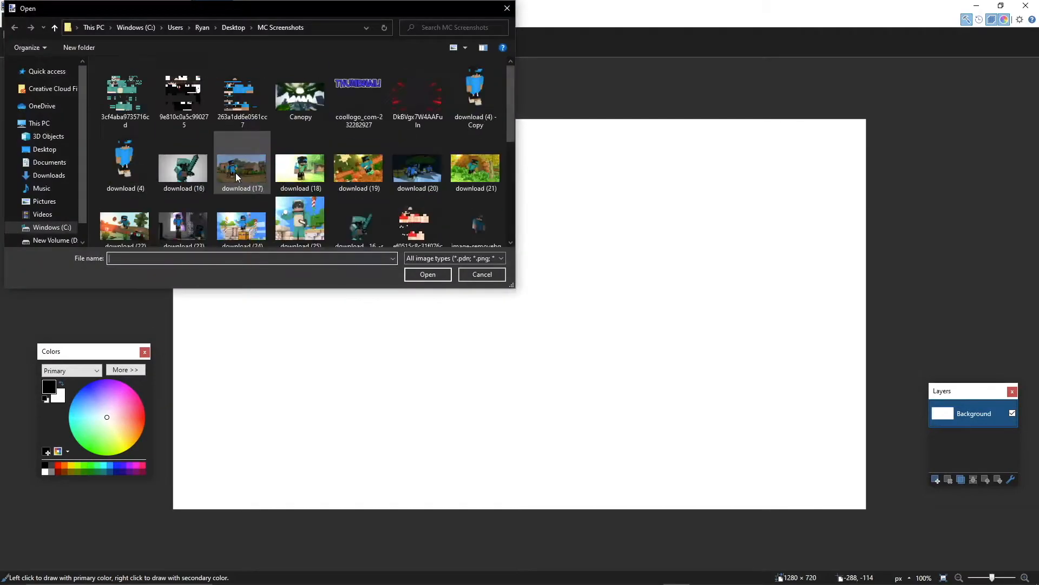
left_click(62, 149)
left_click(361, 93)
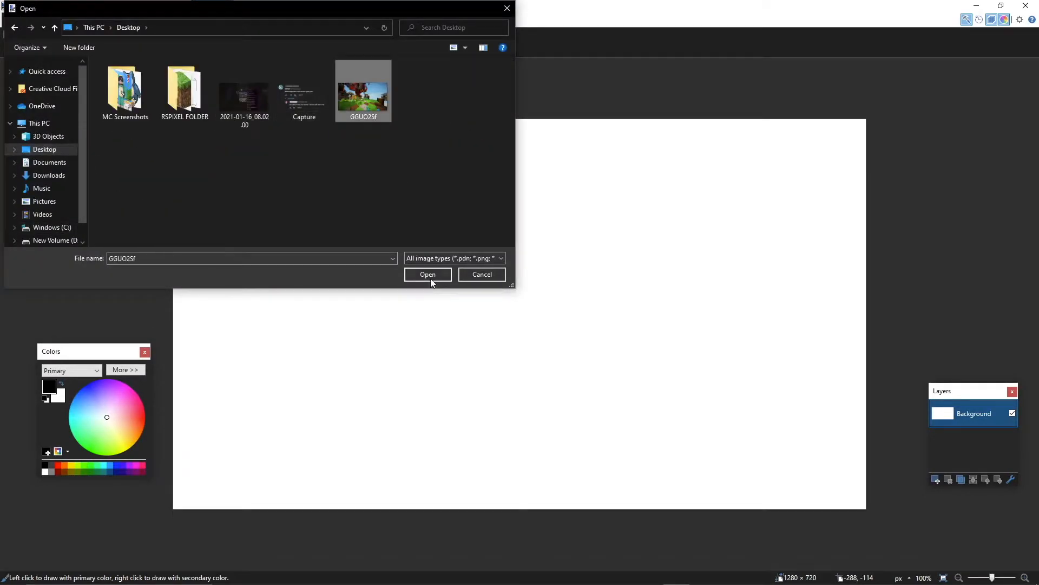
left_click(47, 216)
double_click(198, 154)
left_click(193, 105)
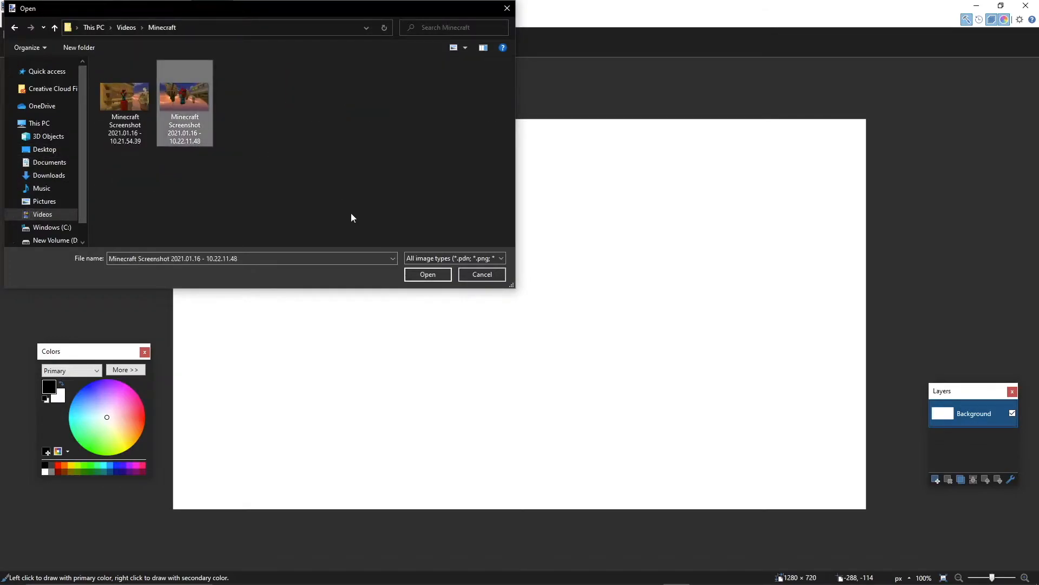
left_click(428, 274)
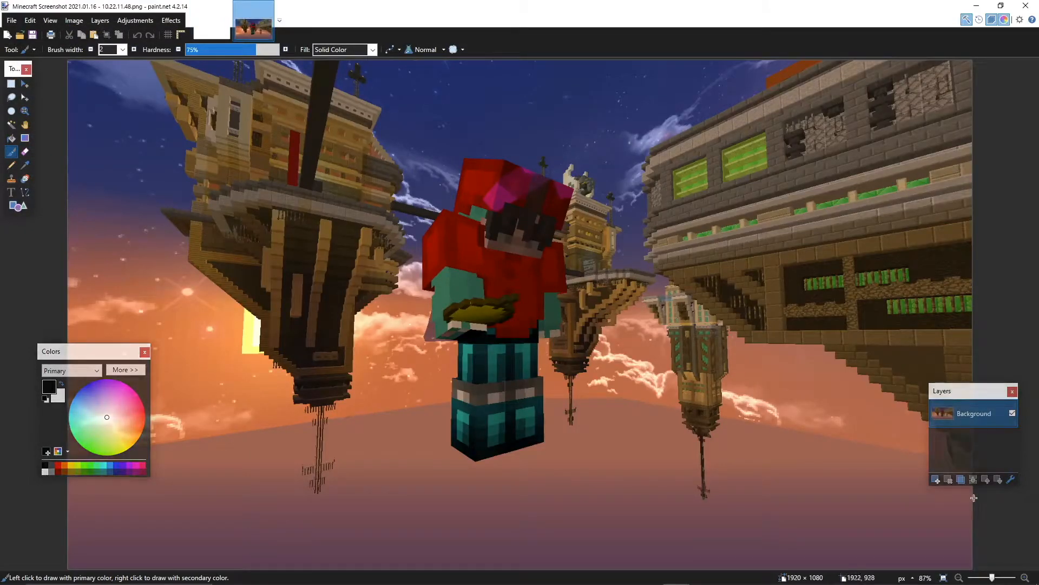
left_click_drag(993, 578, 990, 579)
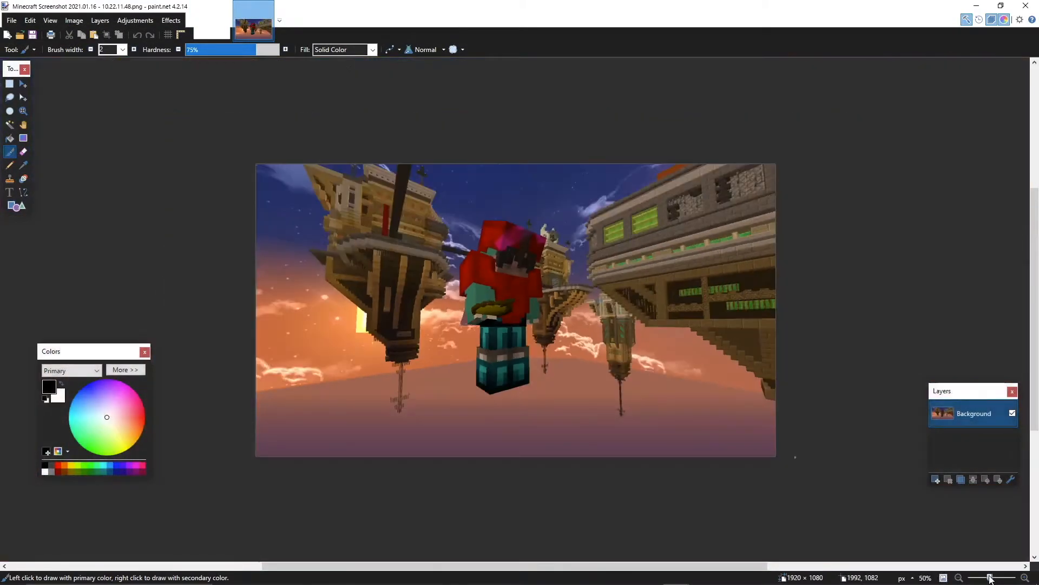
- Open Minecraft Screenshot 2021.01.16 - 10.29.26.95 from the Minecraft folder in Videos and hide its Background layer
left_click(21, 35)
left_click(42, 215)
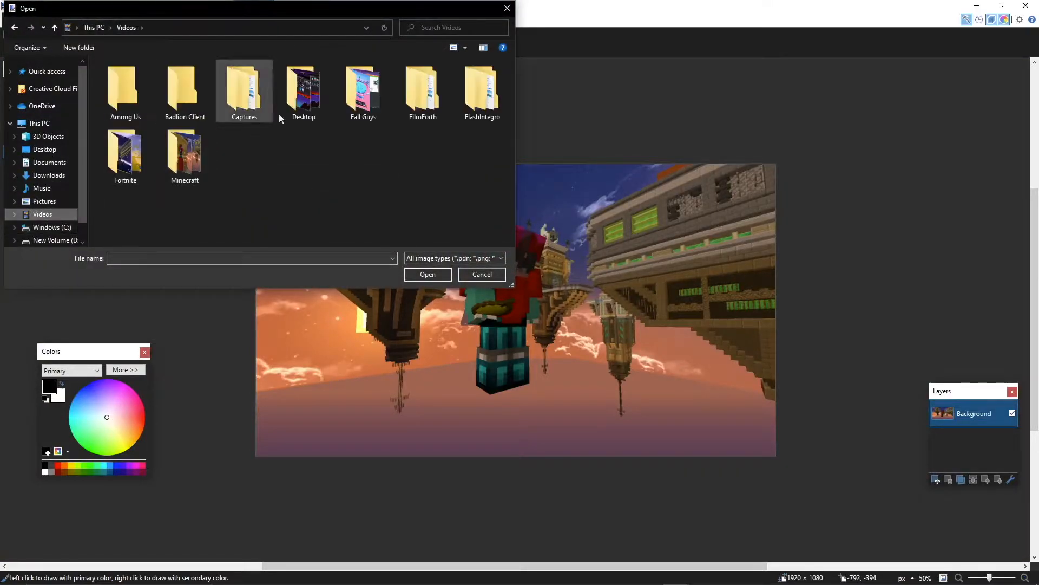
double_click(185, 156)
left_click(239, 105)
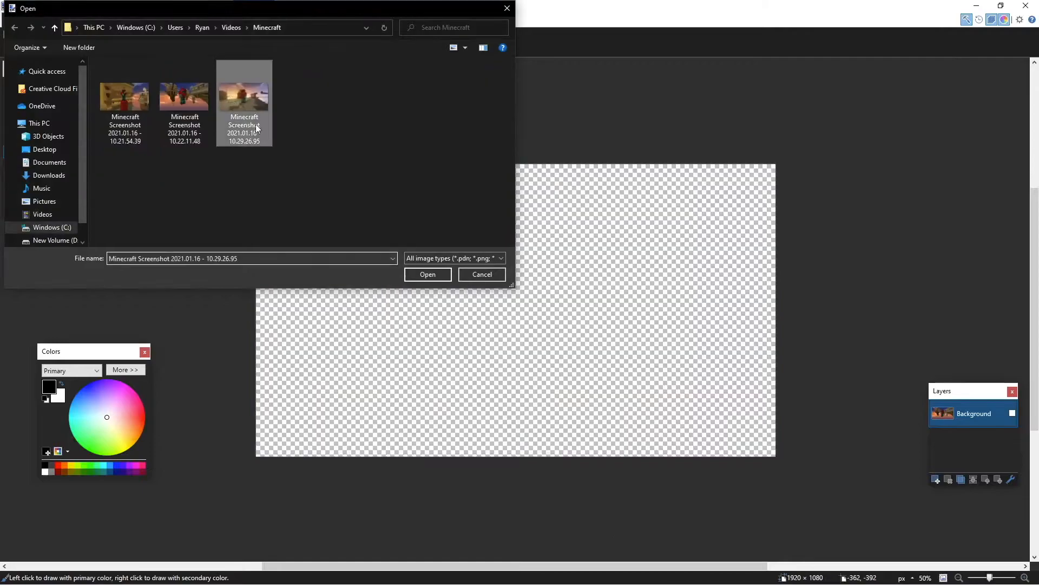
left_click(443, 273)
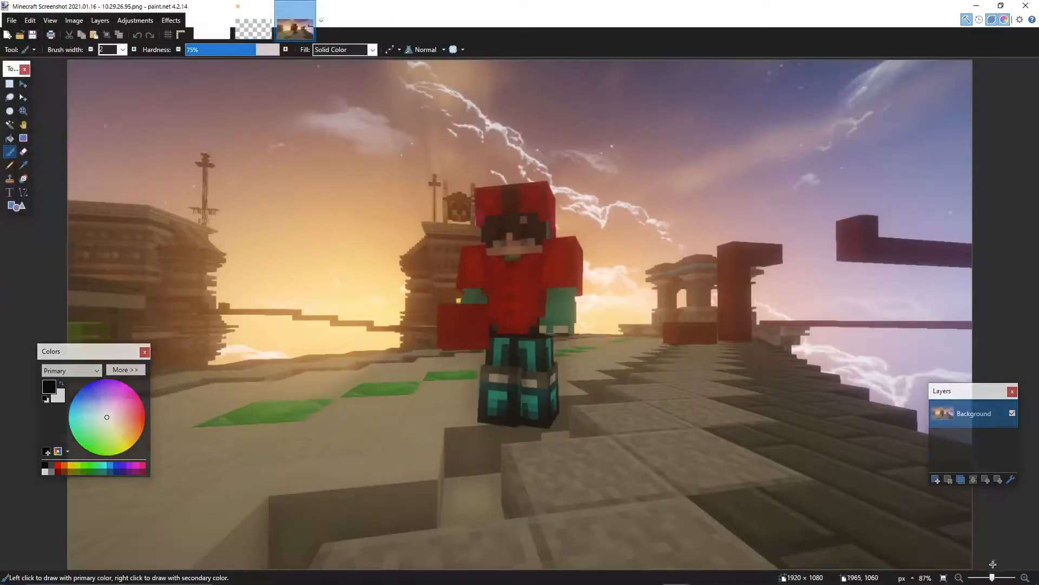
mouse_move(994, 571)
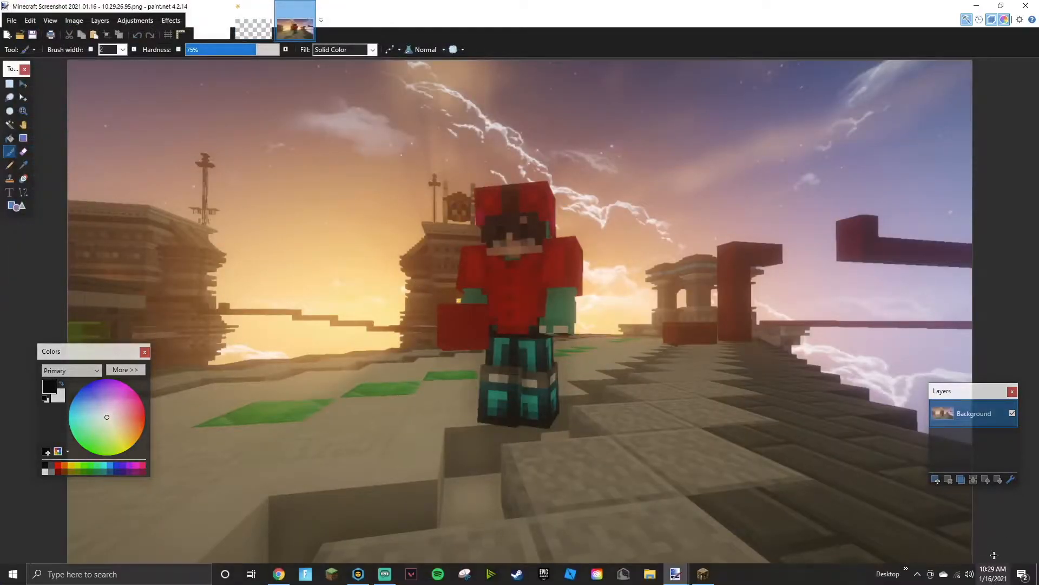
left_click_drag(993, 578, 990, 578)
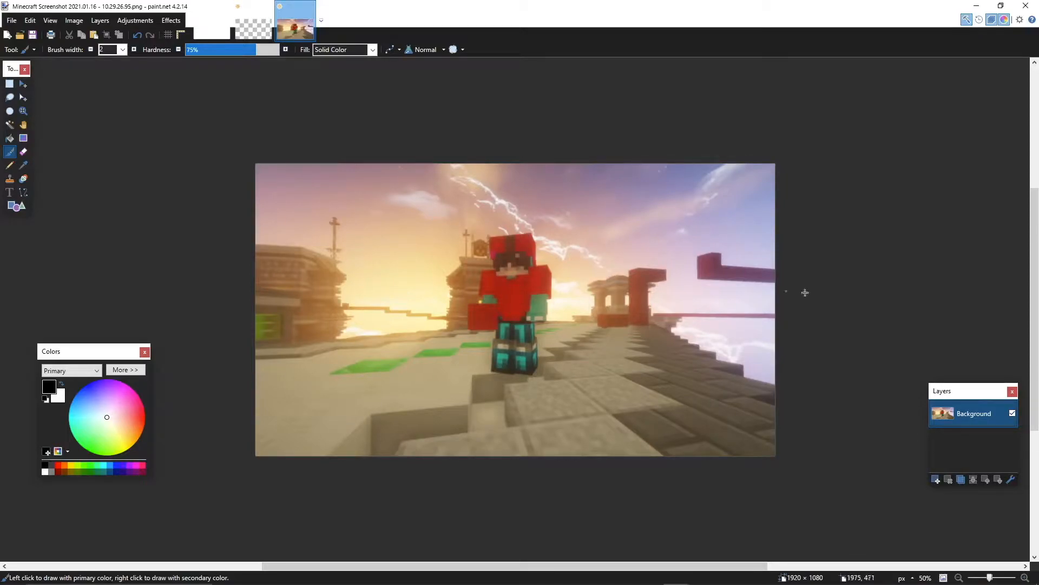
left_click(1012, 413)
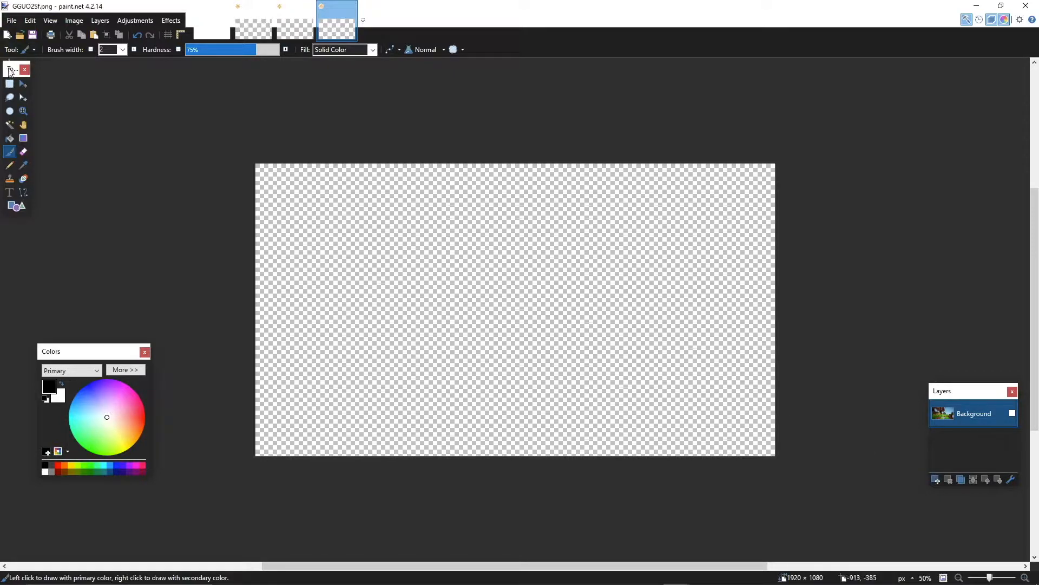
- Rotate the GGUO2Sf.png selection slightly with Move Selected Pixels, erase the hidden Background layer's contents and select the whole canvas
left_click(23, 84)
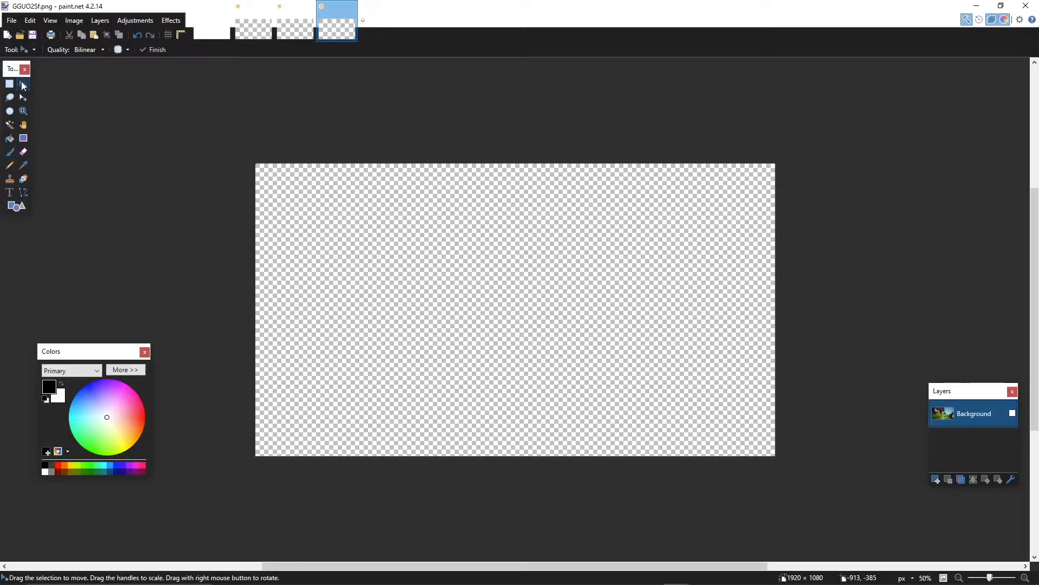
left_click(320, 228)
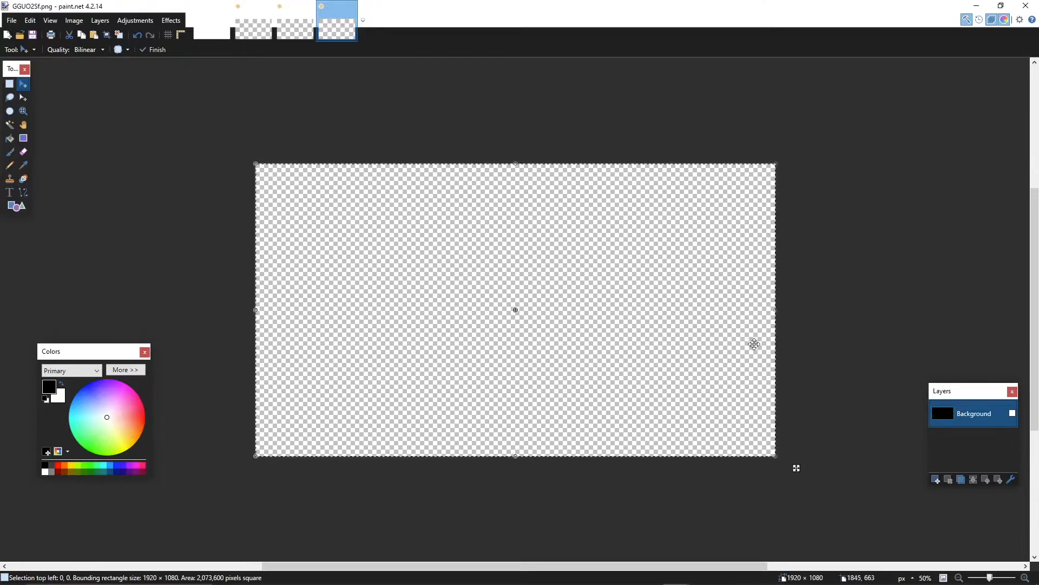
left_click(12, 20)
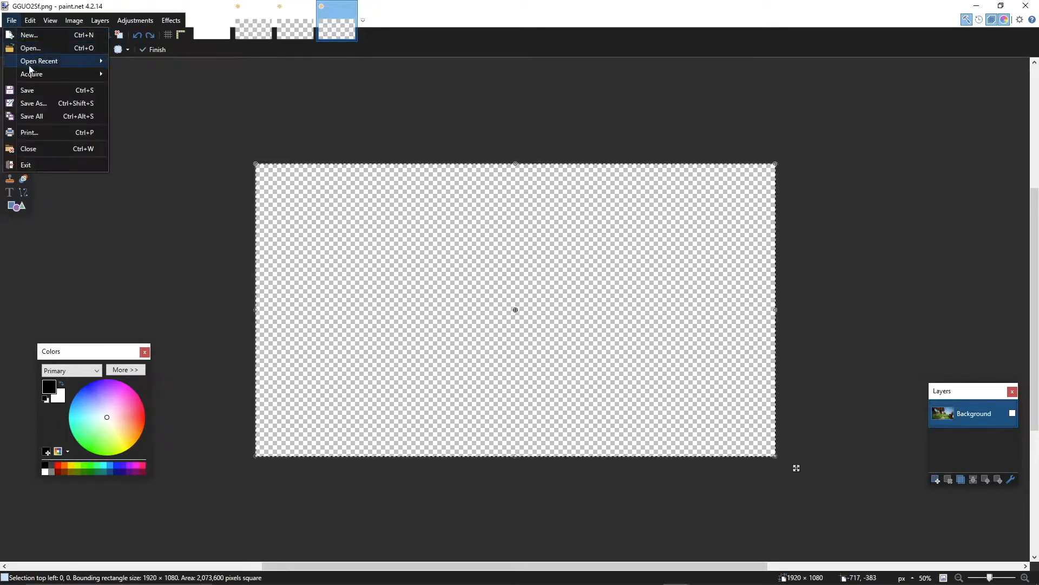
left_click_drag(504, 150, 504, 150)
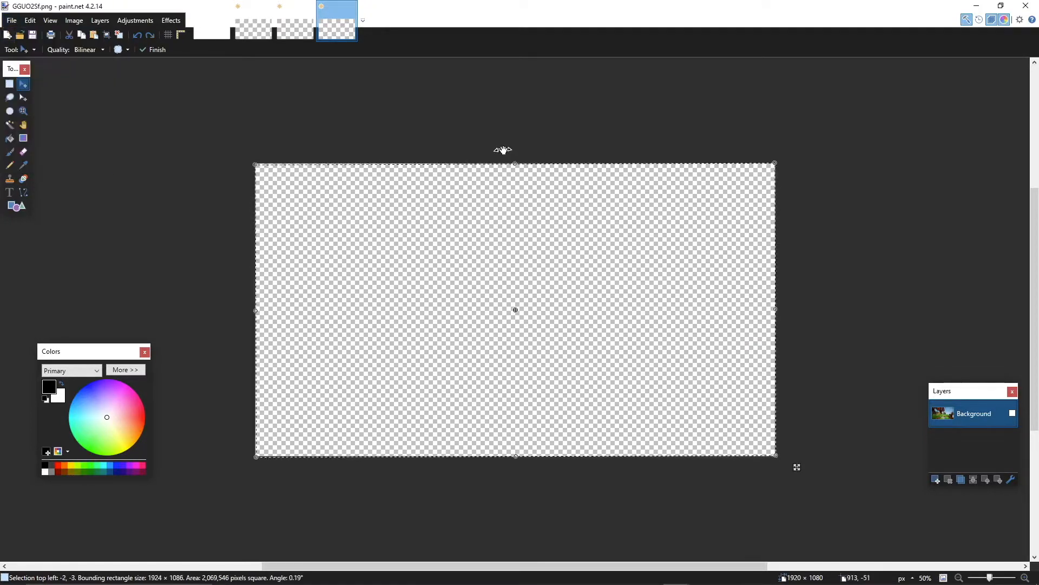
left_click_drag(520, 222, 517, 223)
key("Delete")
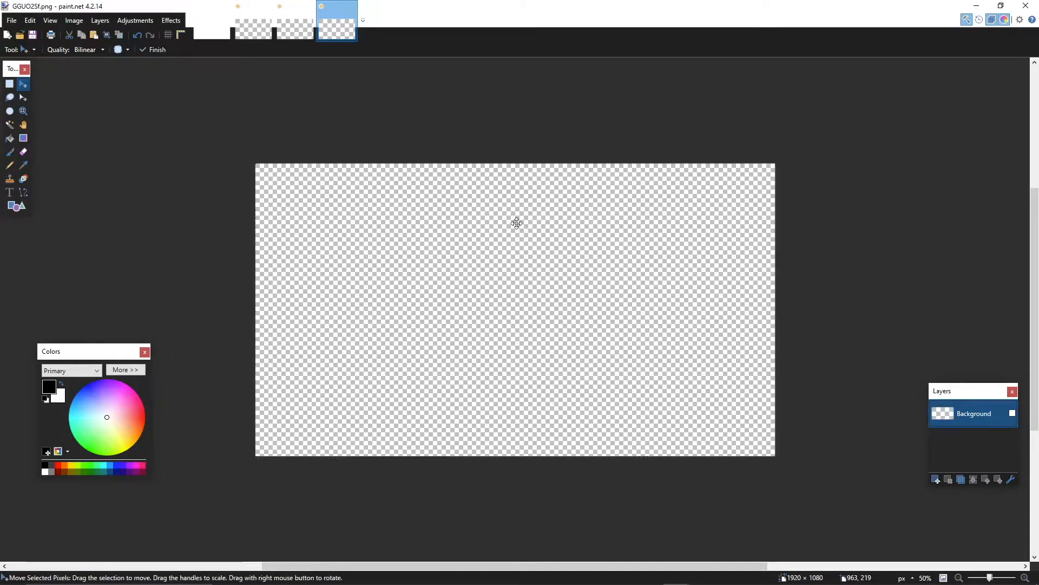
key("ctrl+a")
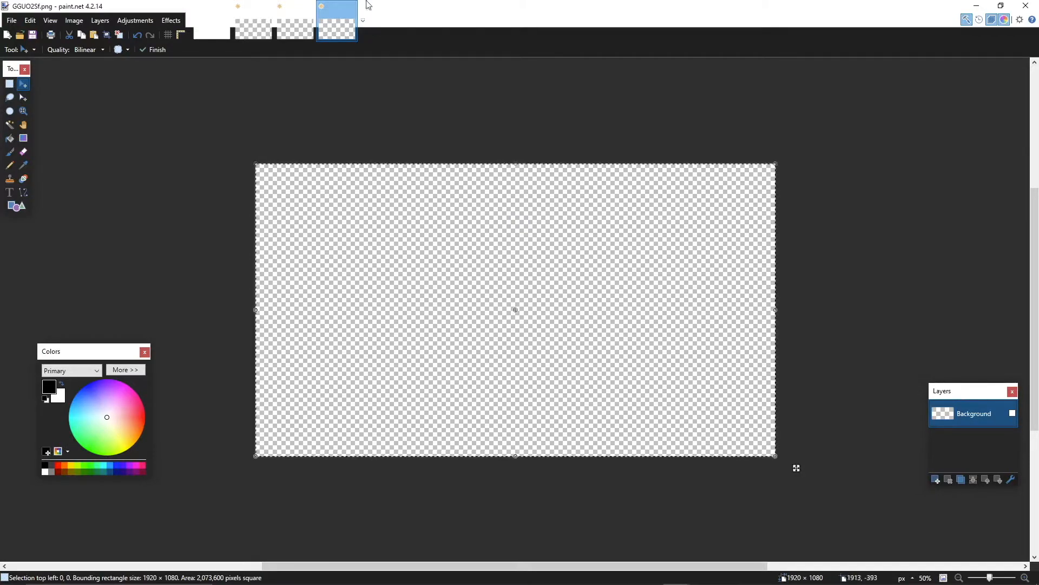
- Open the cut-out character image download__16_-removebg from the MC Screenshots folder on the desktop
left_click(18, 35)
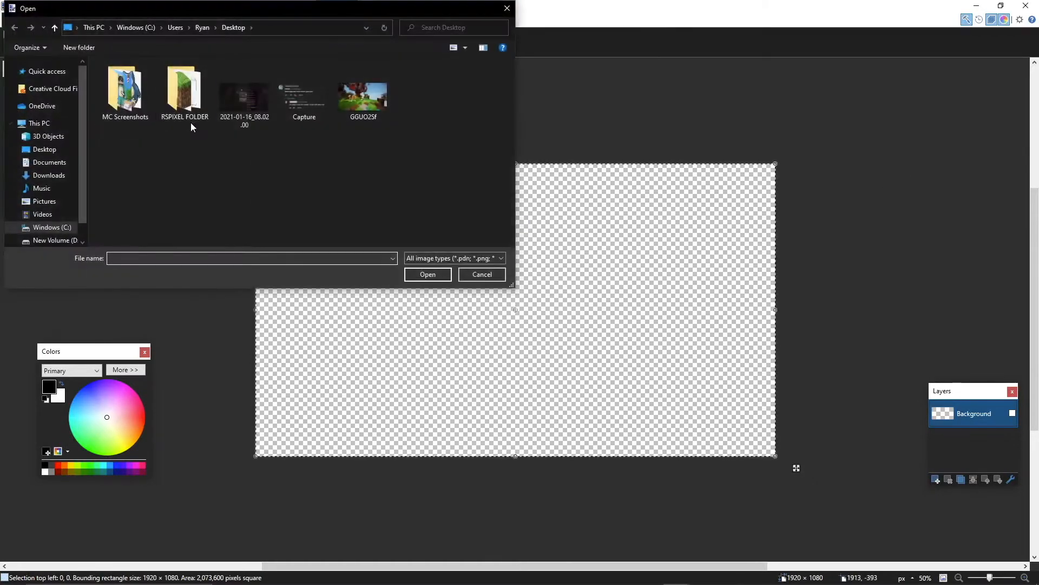
double_click(127, 93)
left_click(375, 234)
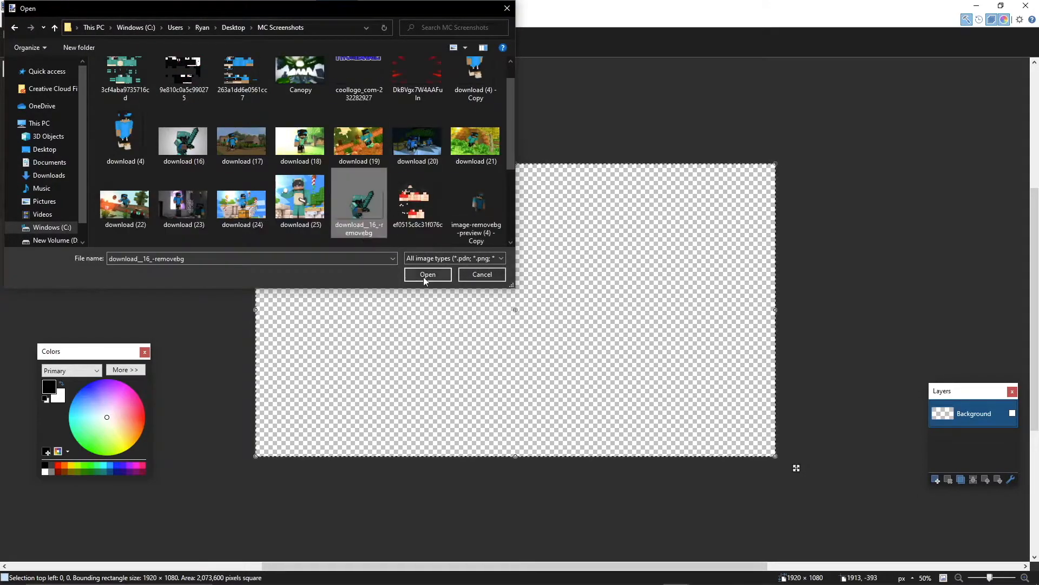
left_click(425, 276)
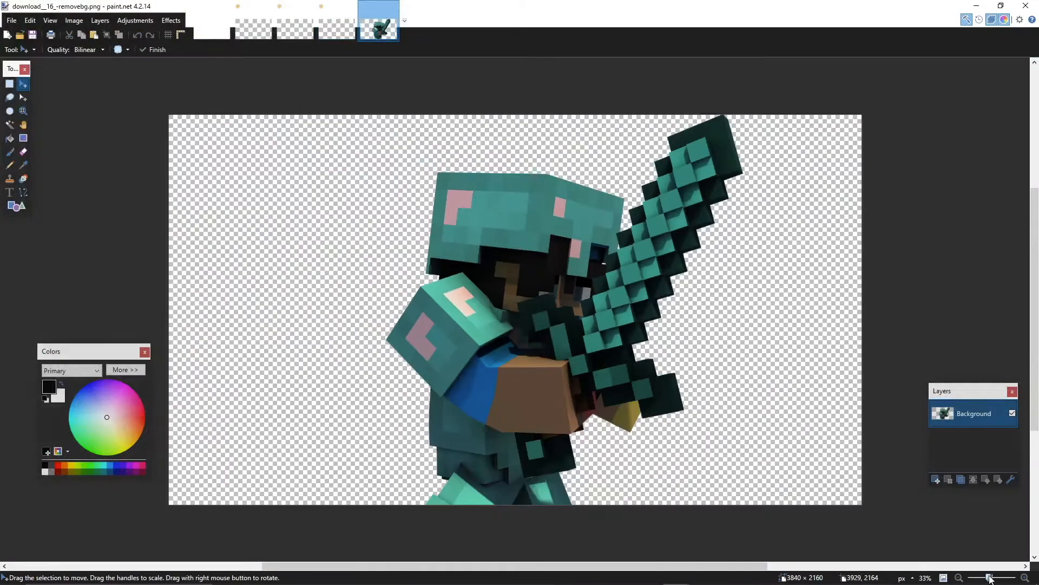
left_click_drag(991, 578, 986, 580)
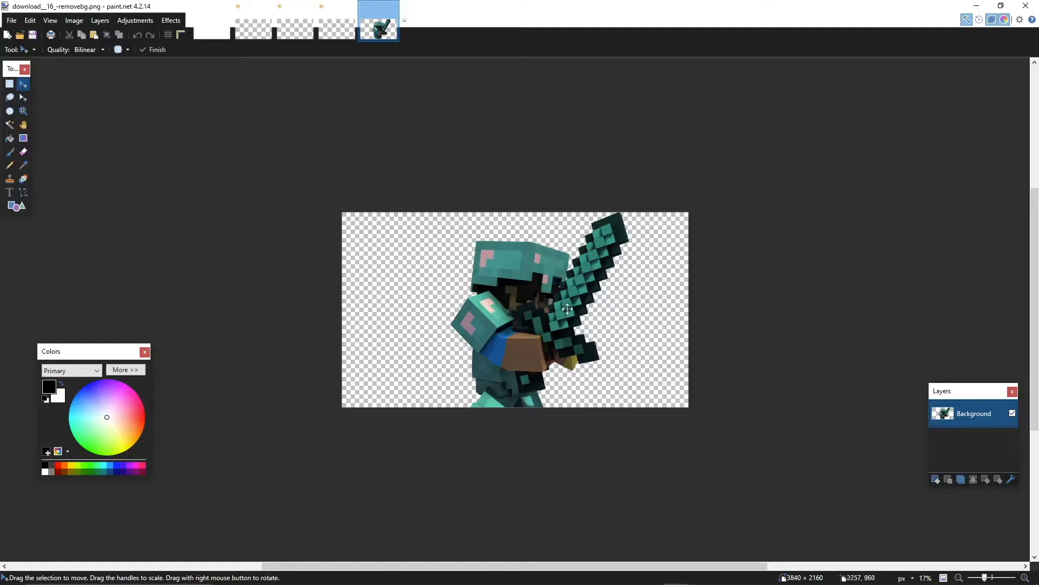
left_click(94, 23)
left_click(129, 121)
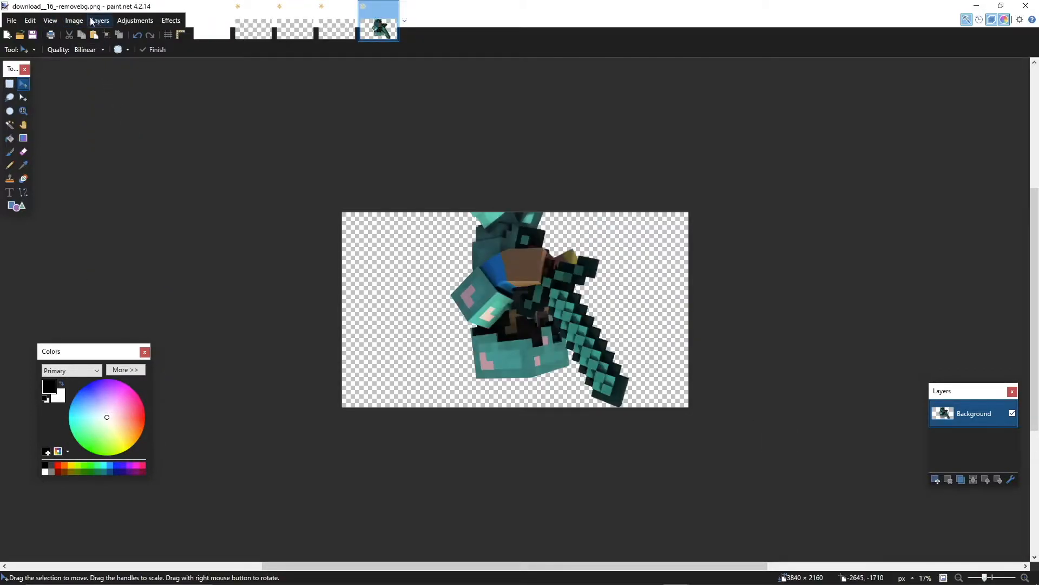
left_click(100, 22)
left_click(119, 108)
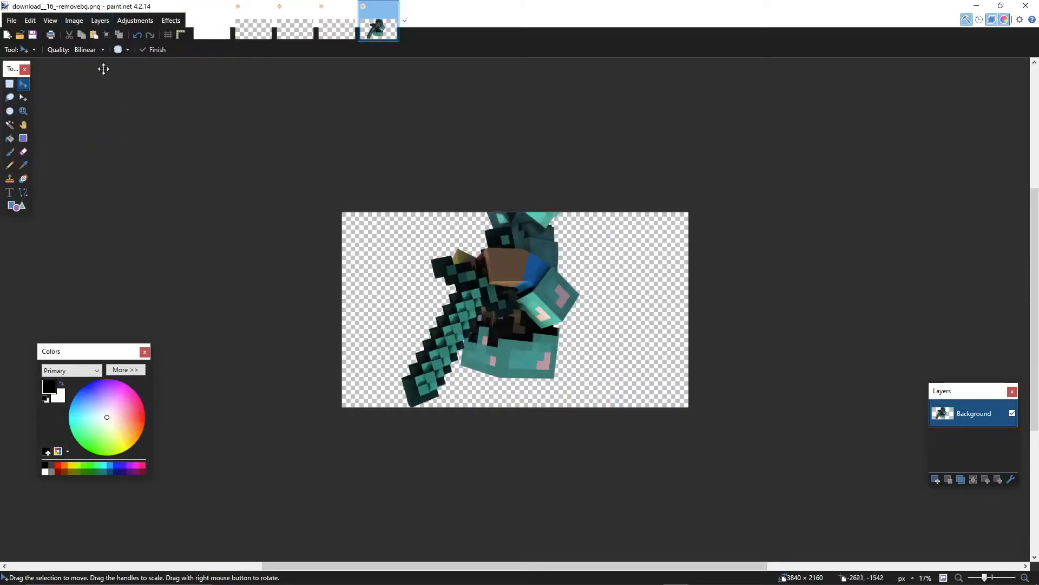
key("ctrl+z")
key("ctrl+z")
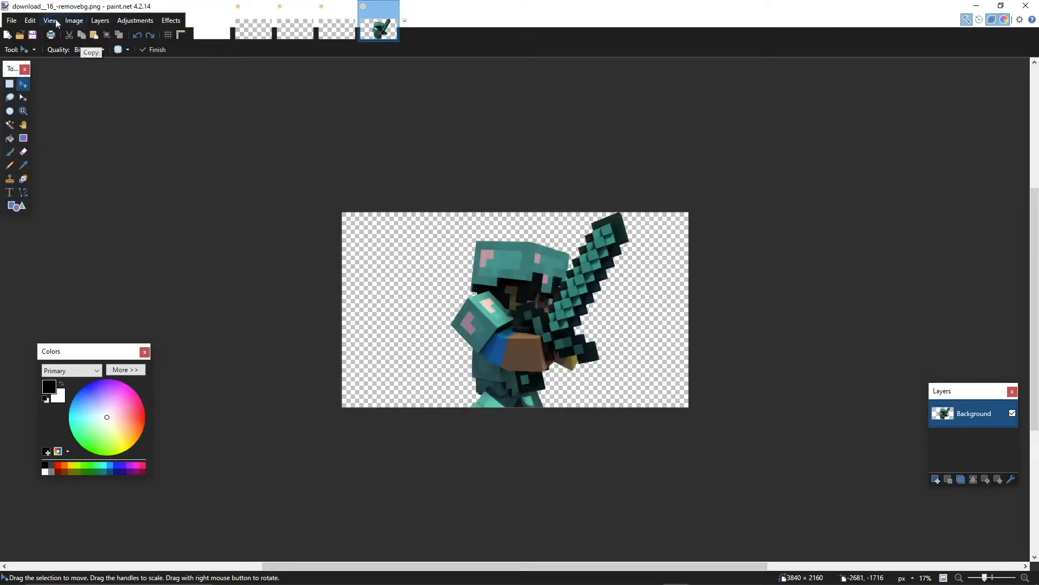
- Flip the character layer horizontally and move it about 1146 px right and 42 px down on the canvas
left_click(98, 20)
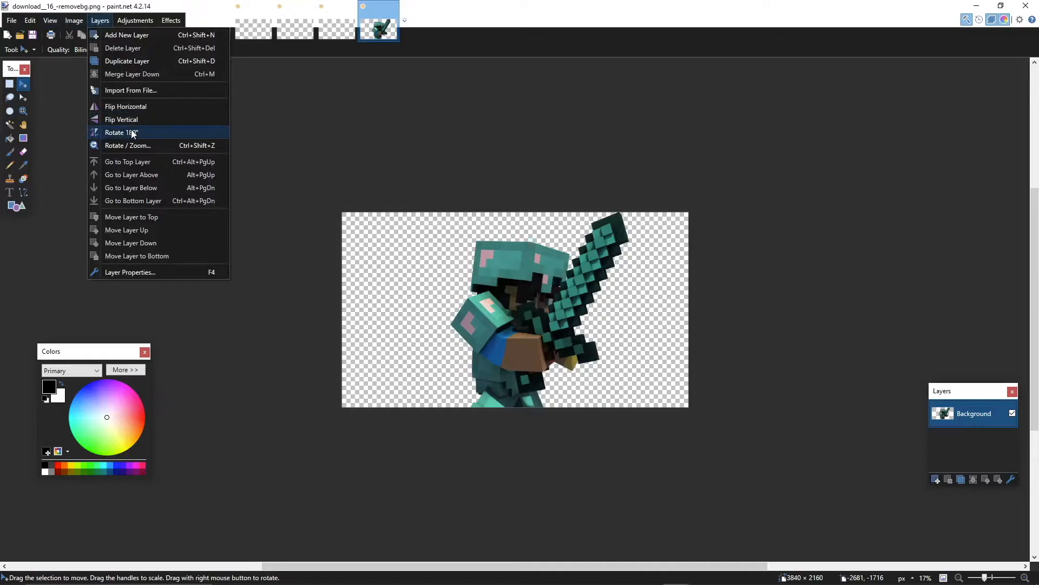
left_click(132, 132)
key("ctrl+z")
key("ctrl+z")
left_click_drag(488, 293, 591, 296)
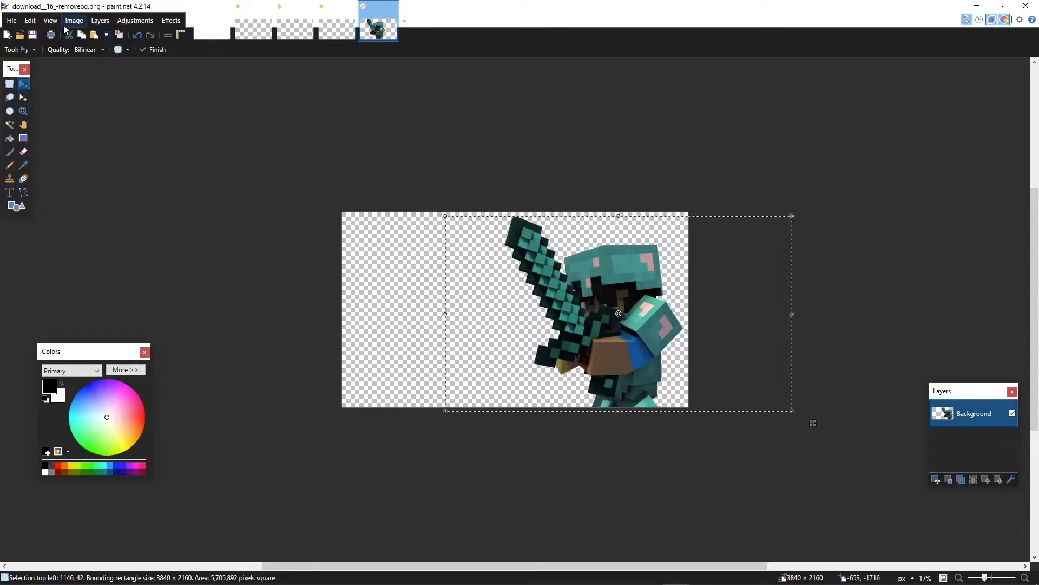
- Apply the Glow effect to the character with radius 6, brightness -40 and contrast -32
left_click(168, 22)
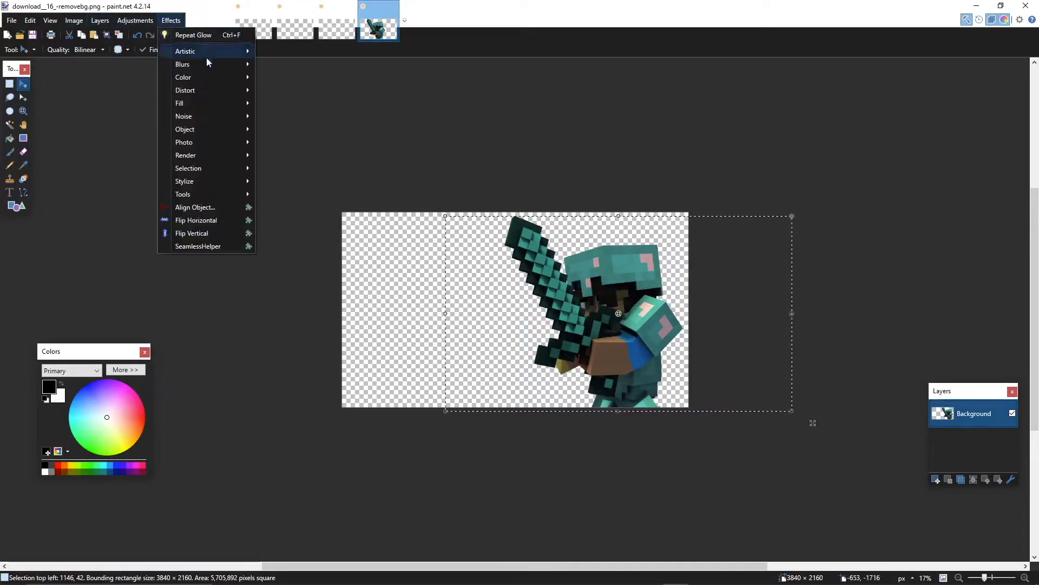
mouse_move(207, 141)
left_click(298, 208)
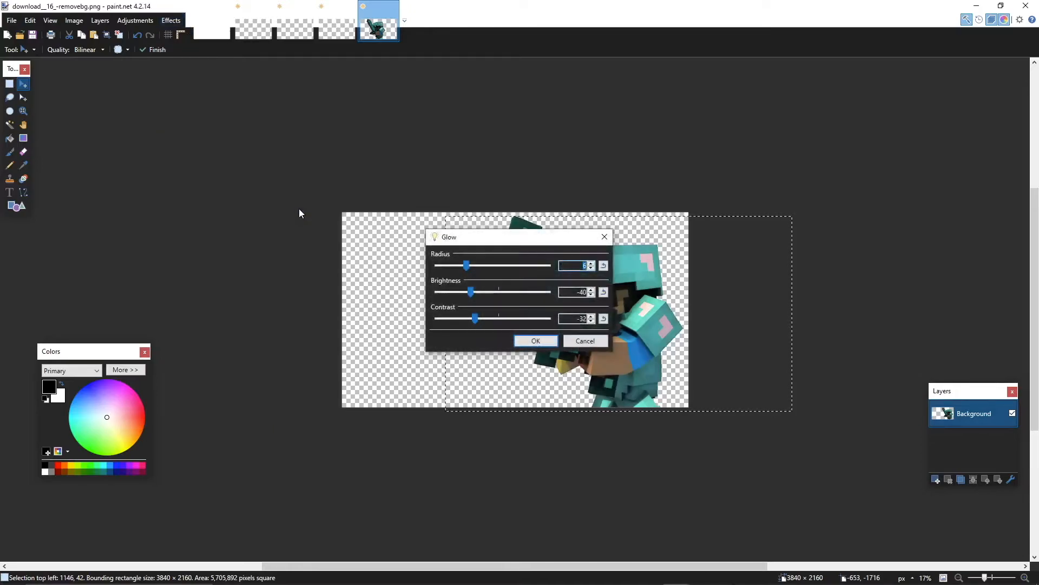
left_click(535, 341)
- Deselect the character and add a black Outline Object effect with outline radius 4 and strength 7
left_click(118, 34)
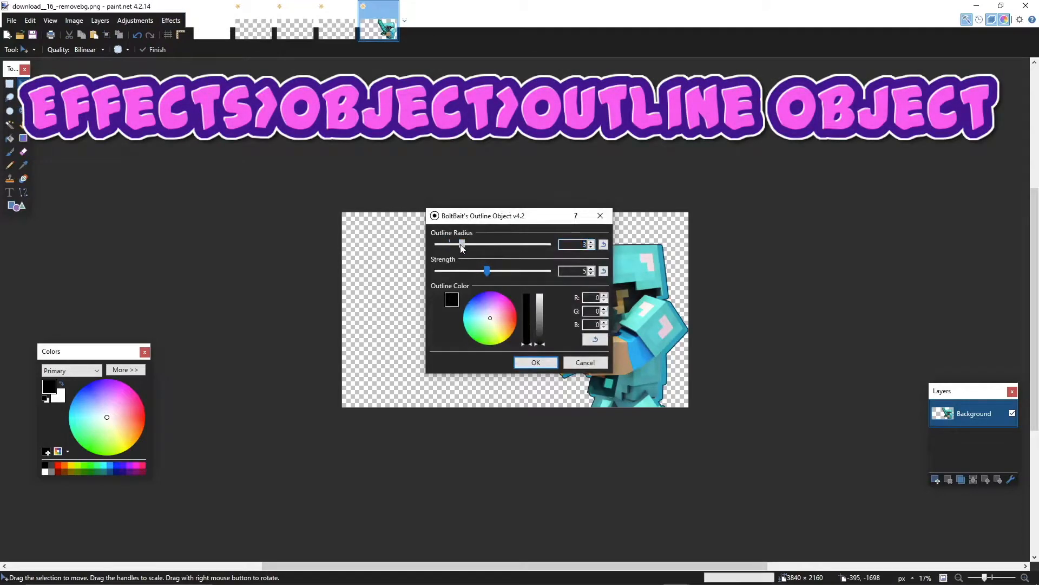
left_click_drag(461, 247, 512, 271)
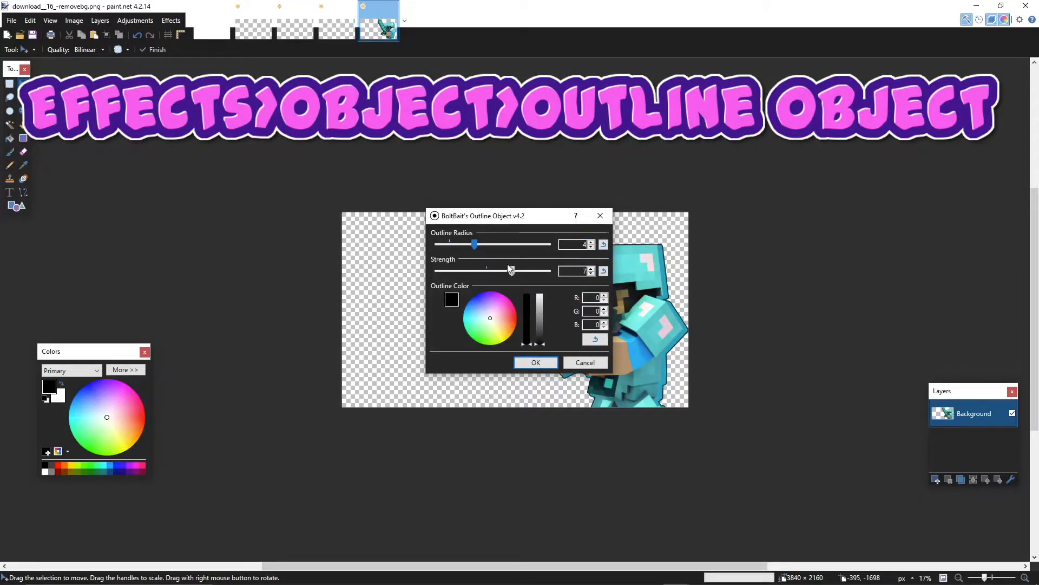
left_click(536, 363)
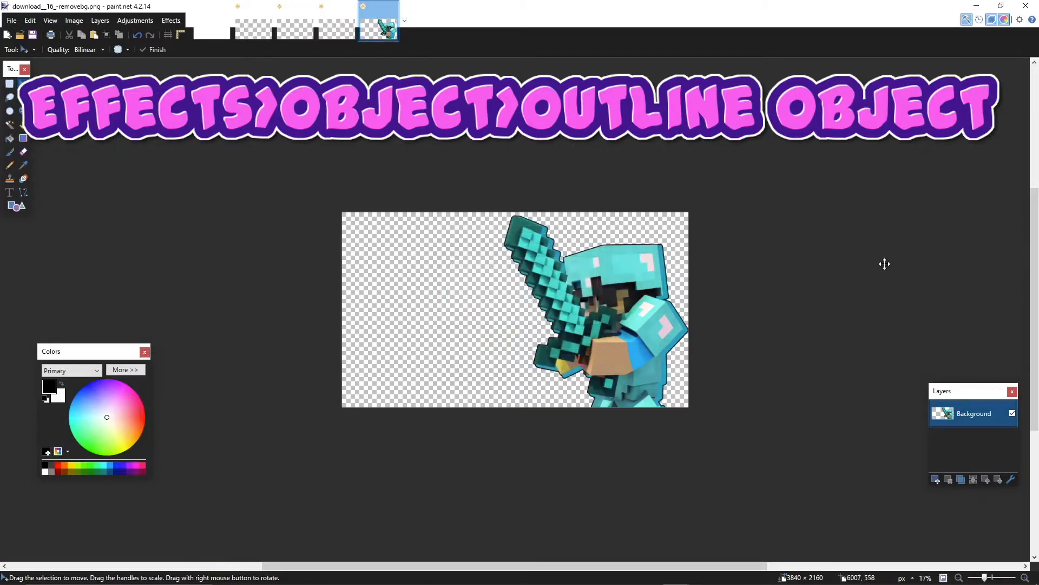
- Open the background image GGUO2Sf from the desktop and return to the character image
left_click(20, 34)
left_click(48, 152)
left_click(363, 98)
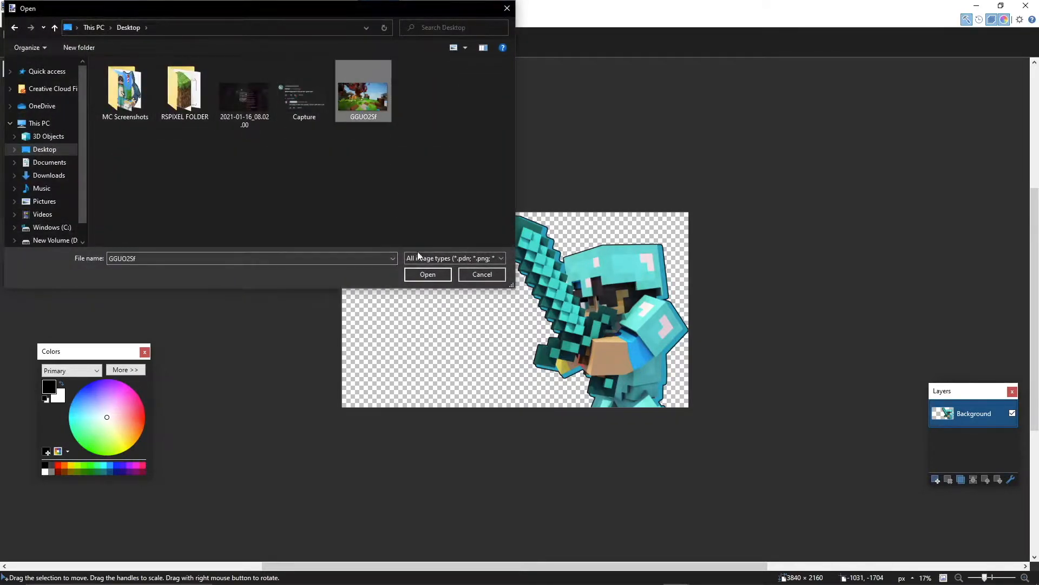
left_click(436, 275)
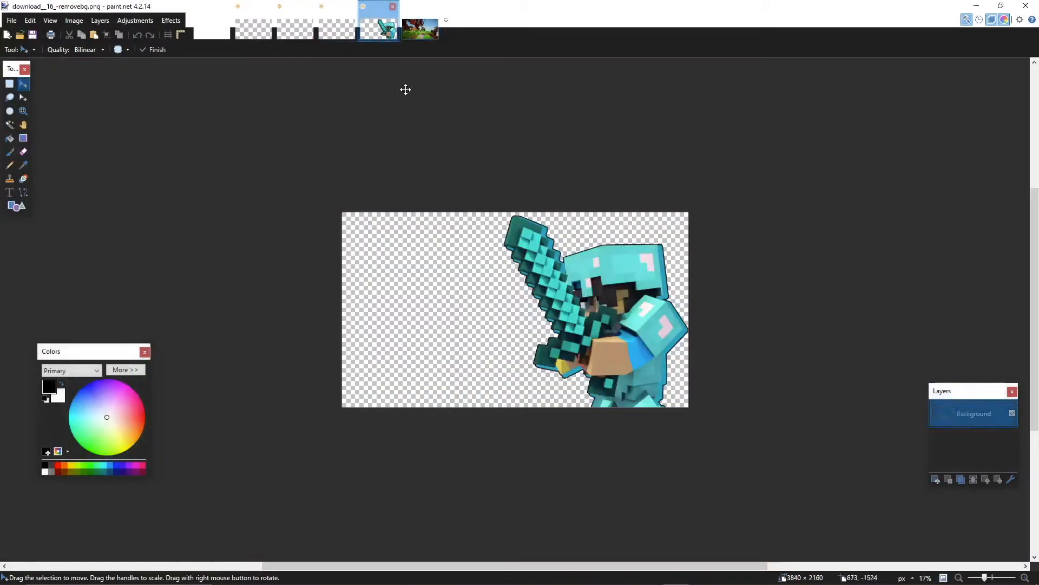
left_click(379, 30)
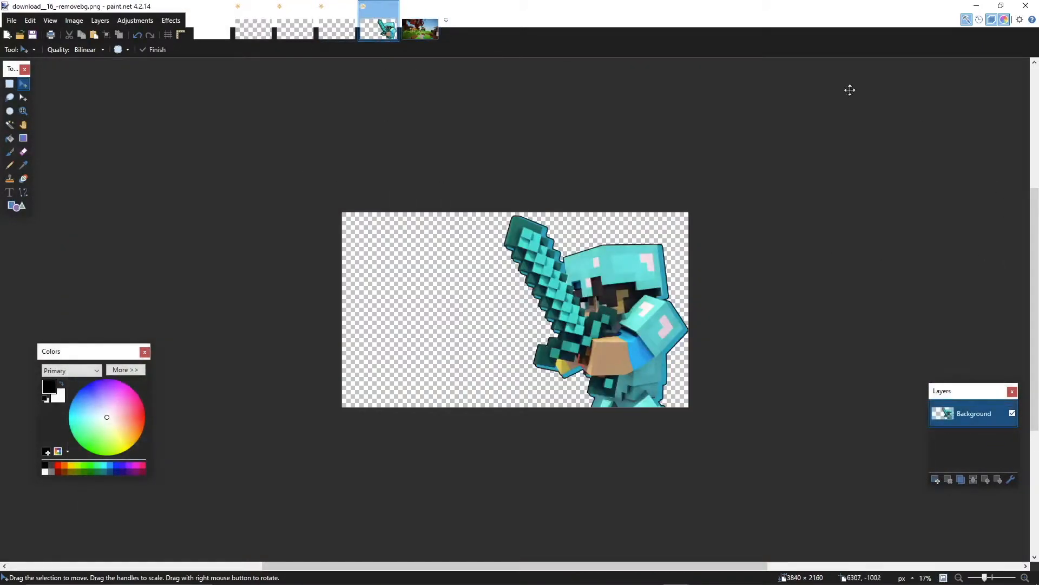
- Open GGUO2Sf from the desktop a second time and switch back to the character image
left_click(20, 34)
left_click(361, 89)
left_click(443, 276)
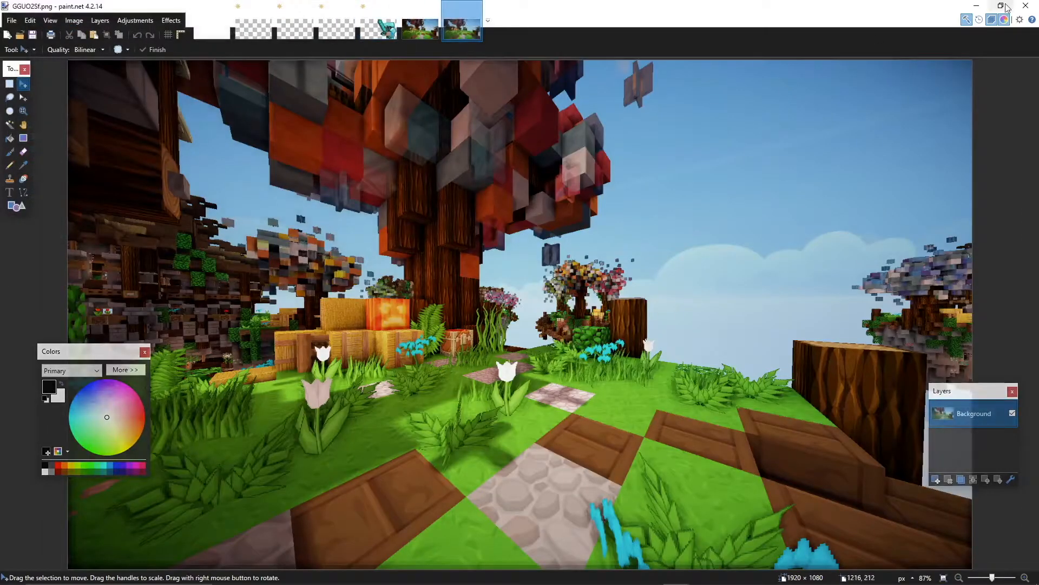
left_click(379, 29)
- Bring GGUO2Sf from the Desktop folder in File Explorer into the character image as a new layer
left_click(1000, 6)
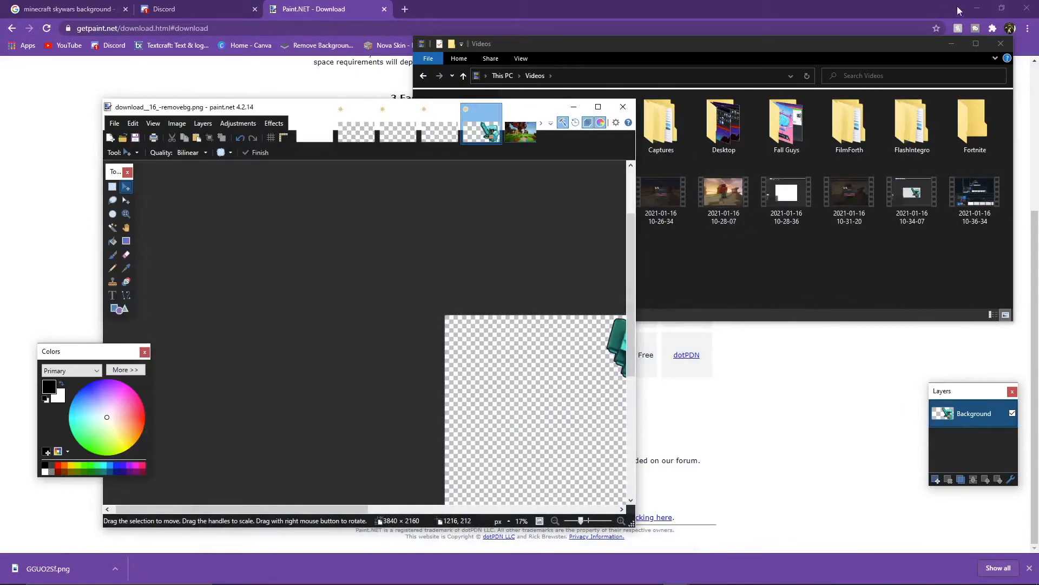
left_click(976, 8)
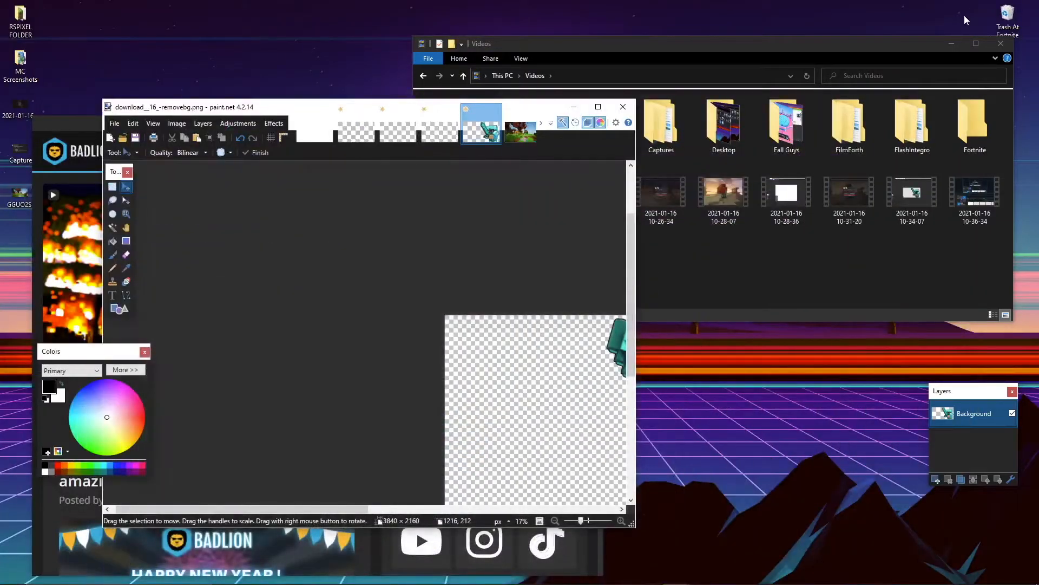
left_click(694, 157)
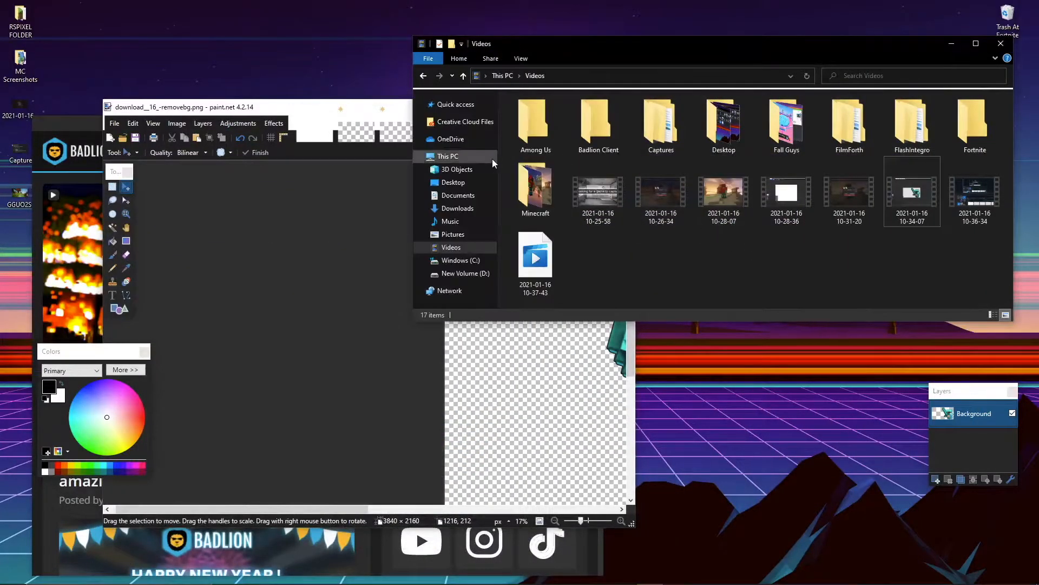
left_click(453, 182)
left_click(786, 129)
mouse_move(786, 129)
left_mouse_down()
mouse_move(621, 296)
mouse_move(464, 395)
left_mouse_up()
left_click(401, 368)
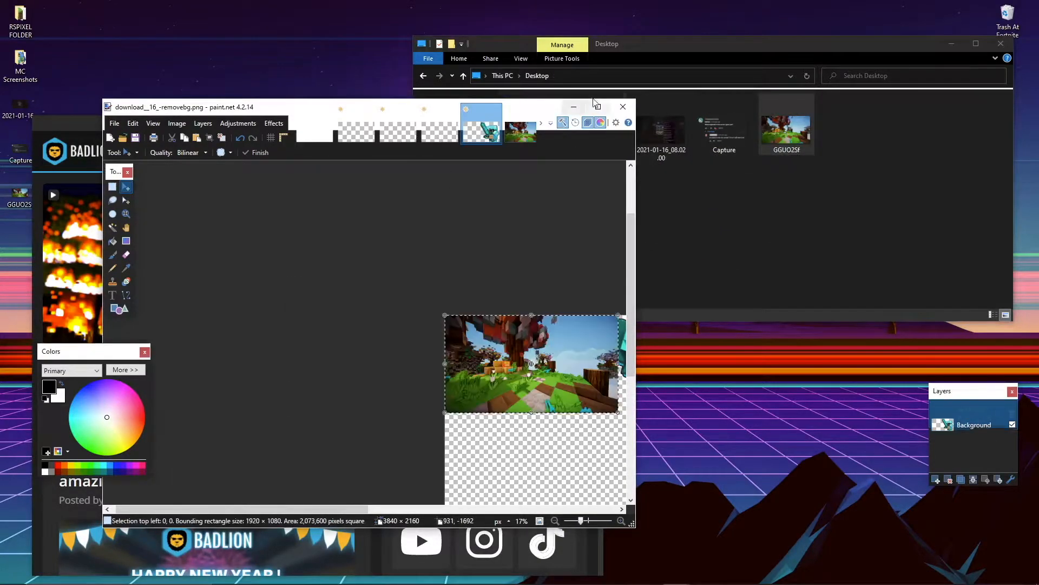
- Scale the GGUO2Sf layer to about 3840 × 2166 px to cover the canvas and place the character layer above it
left_click(598, 107)
left_click_drag(515, 310, 689, 407)
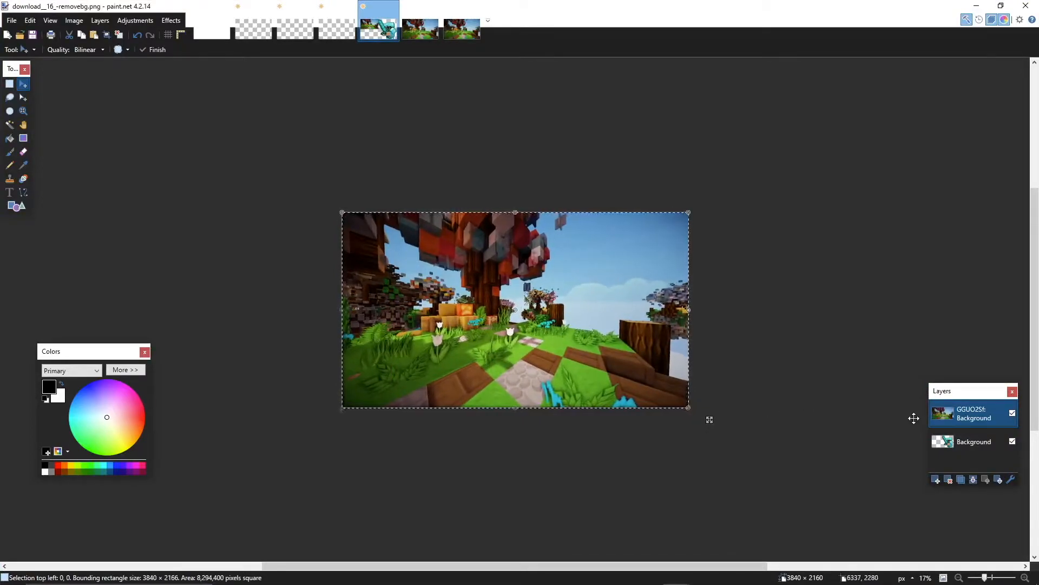
left_click_drag(978, 441, 981, 415)
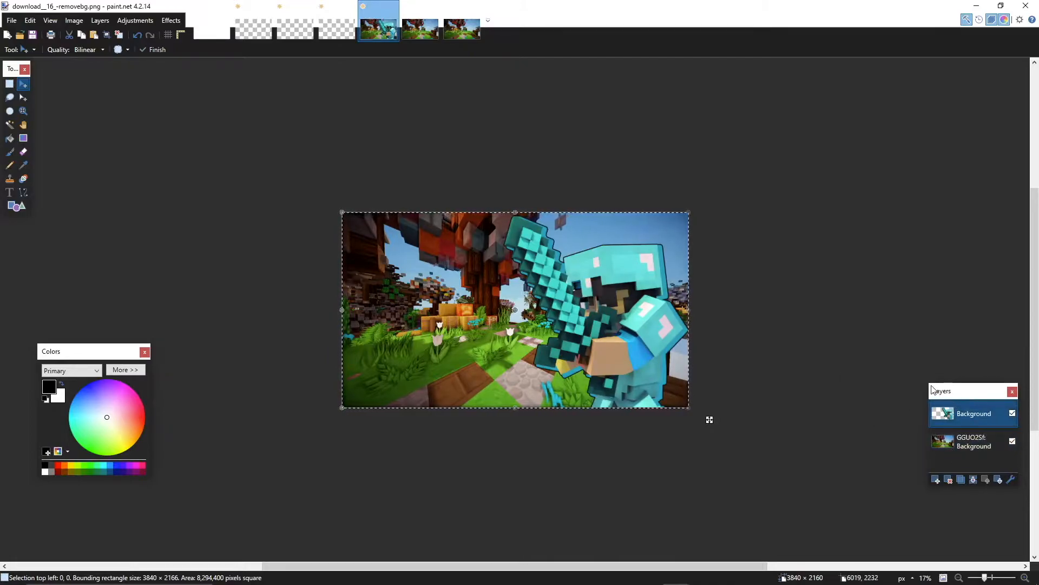
left_click_drag(928, 385, 933, 238)
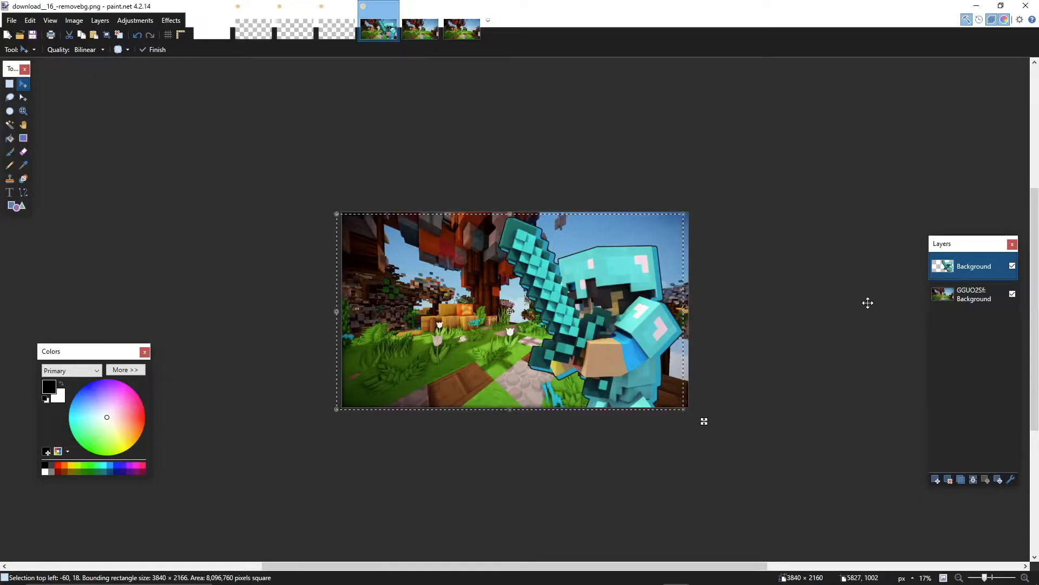
- Add a new empty layer and place it at the bottom of the layer stack
left_click(935, 480)
left_click_drag(979, 263, 980, 321)
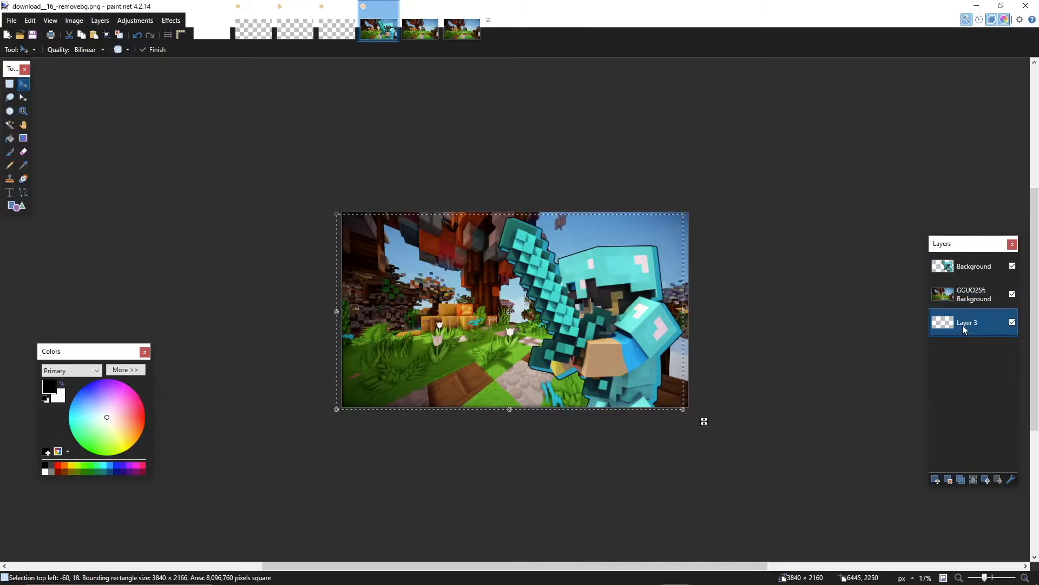
- Choose light blue 26D3FF as the primary color and select its hex code
left_click(73, 411)
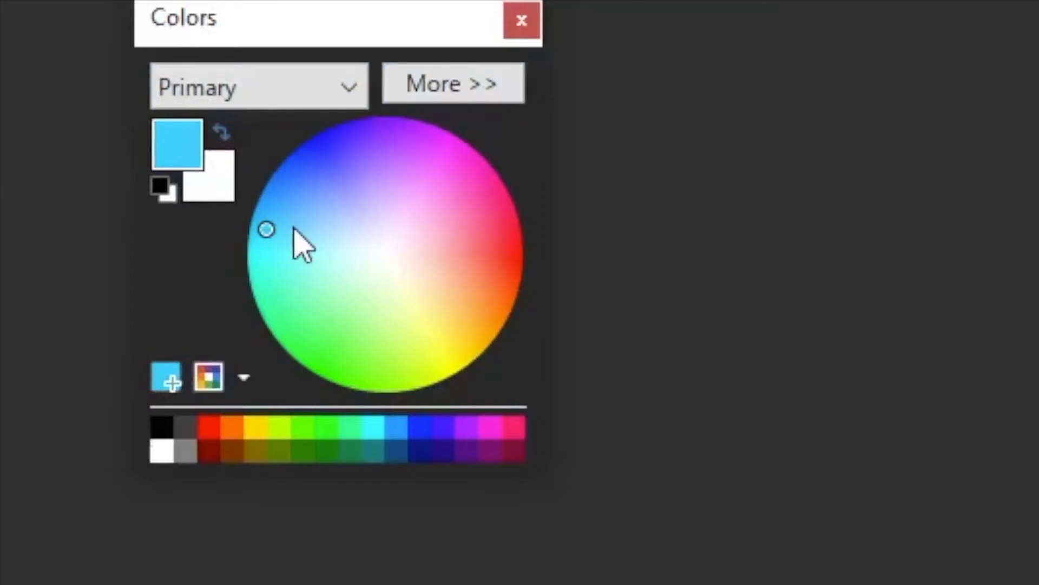
left_click(441, 89)
left_click_drag(787, 255, 862, 255)
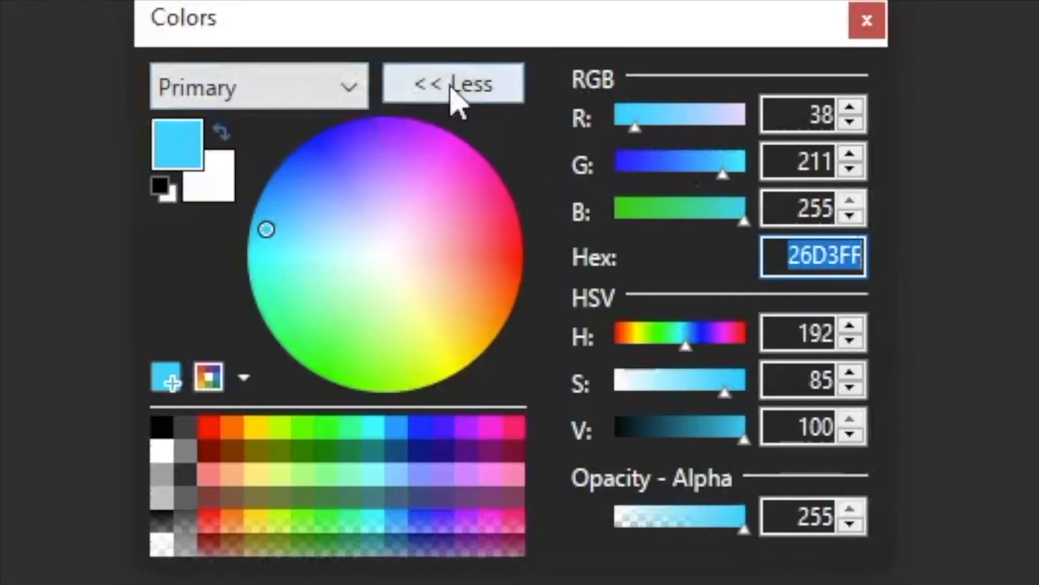
- Set the secondary color to hex 26D3FF and darken it to a V value of 57
left_click(350, 88)
left_click(279, 166)
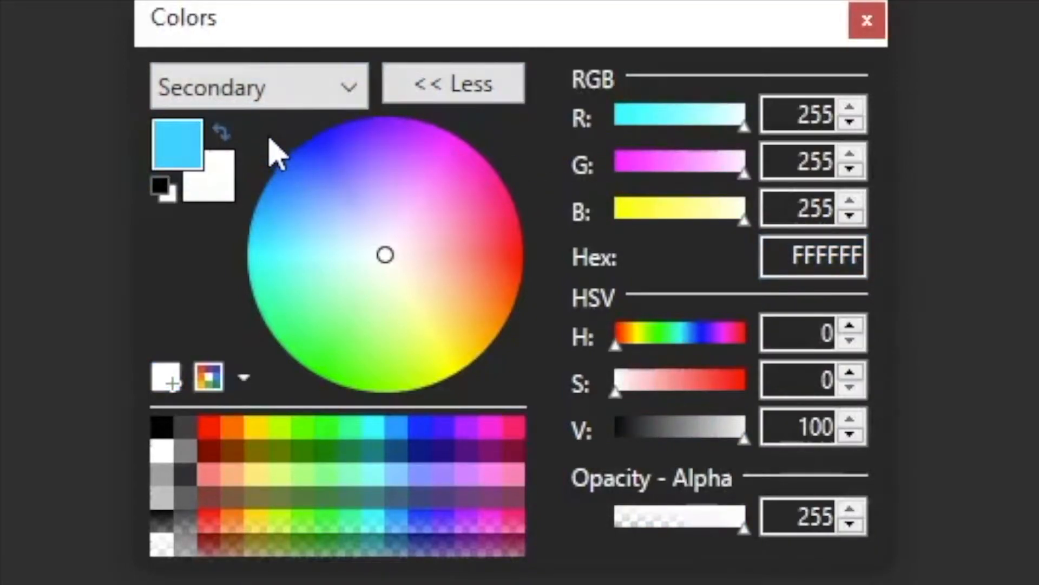
double_click(844, 257)
key("BackSpace")
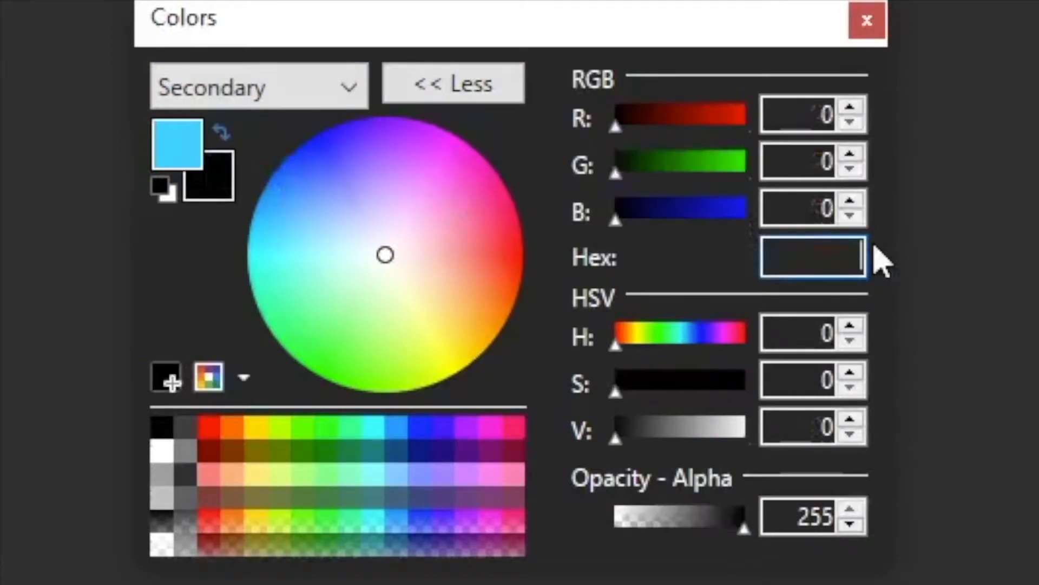
type("26D3FF")
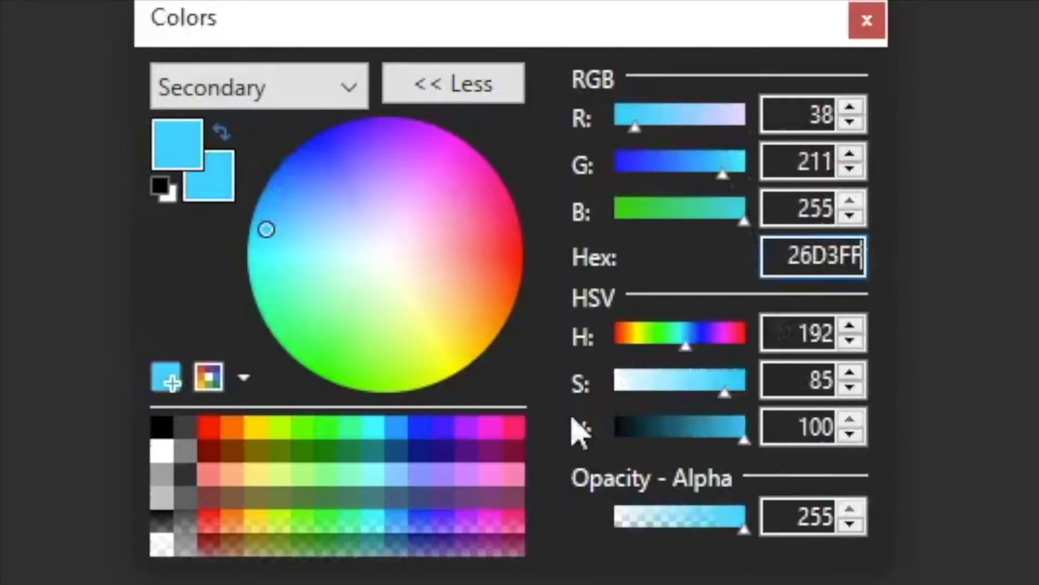
left_click(720, 433)
left_click_drag(720, 439, 689, 440)
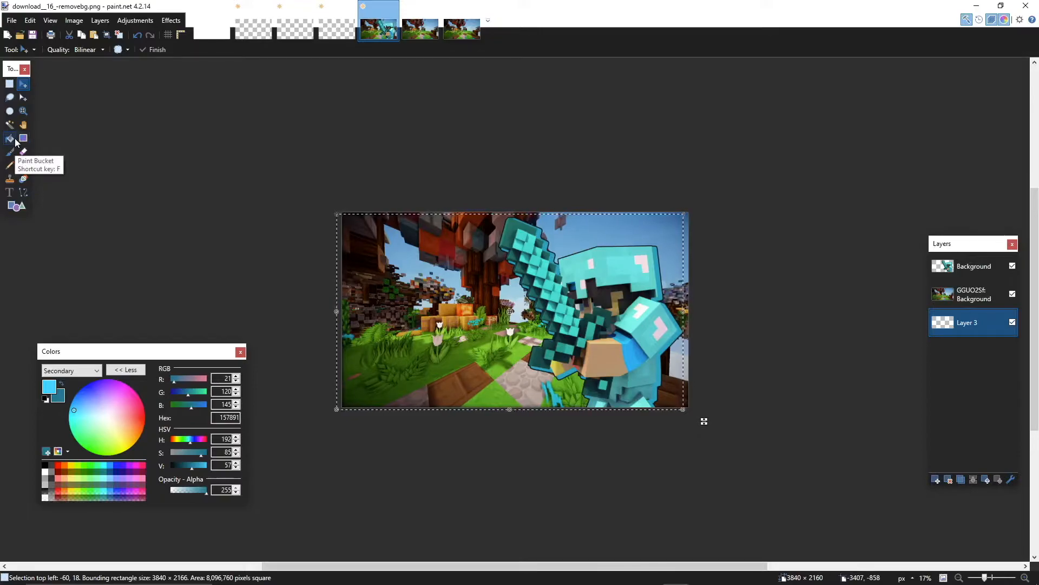
- Fill Layer 3 with the light blue primary color and move it above the GGUO2Sf layer
key("f")
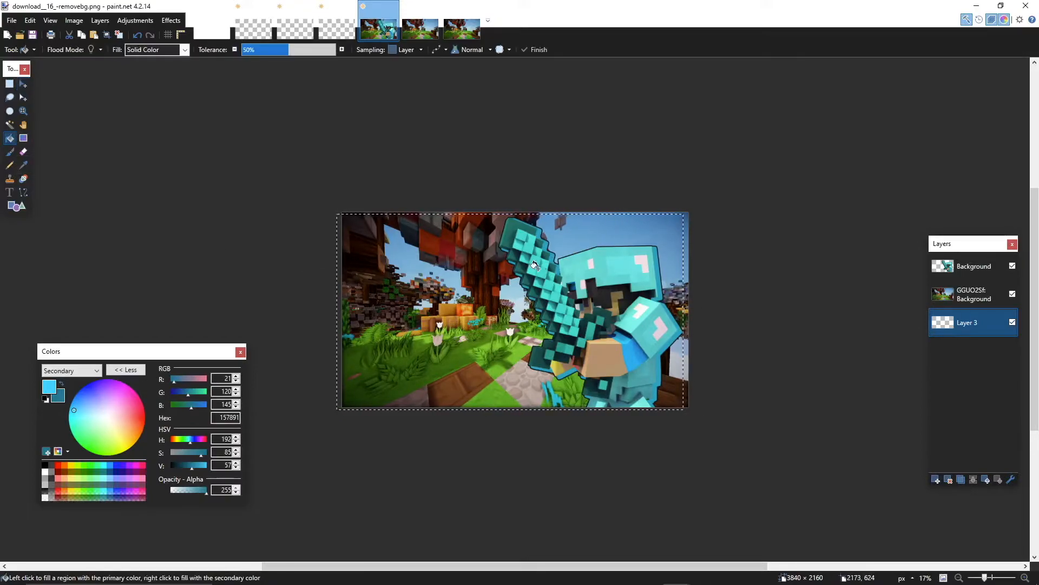
left_click(480, 273)
left_click(25, 139)
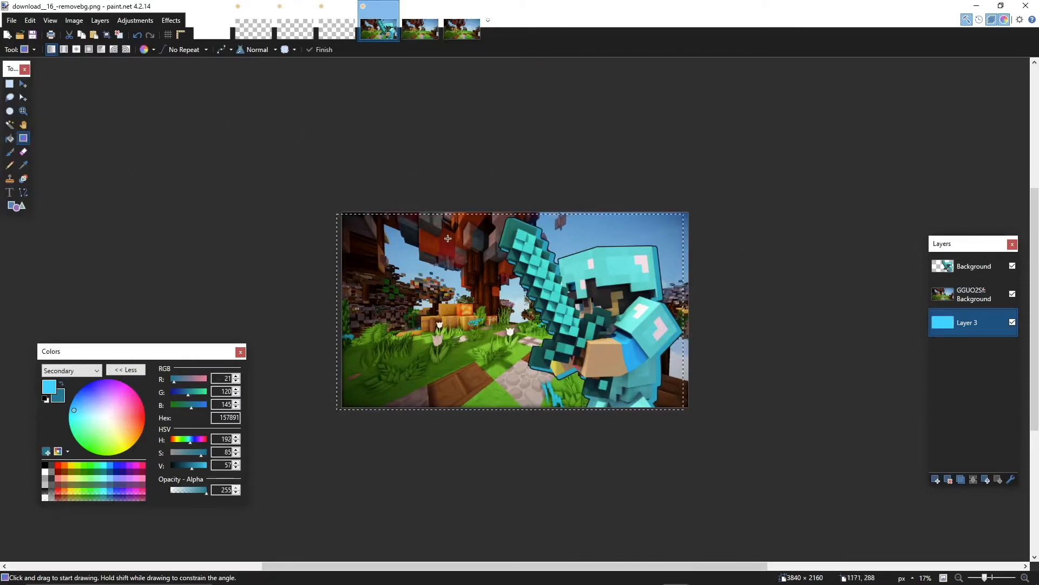
left_click_drag(992, 332, 952, 299)
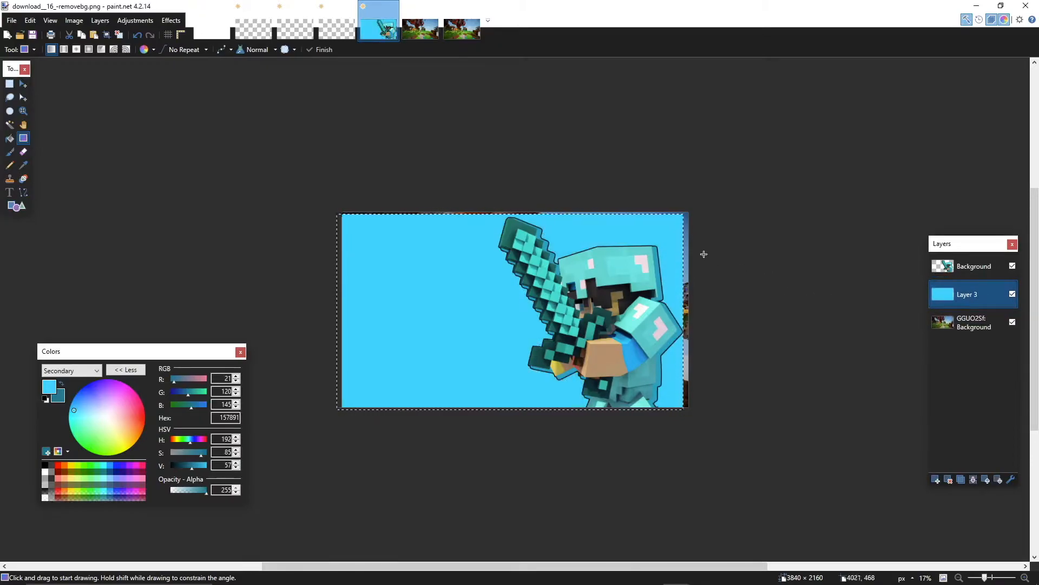
- Draw a near-vertical linear gradient about 2068 px long from light to dark blue on Layer 3, and put the GGUO2Sf layer back above it
left_click_drag(430, 217, 464, 353)
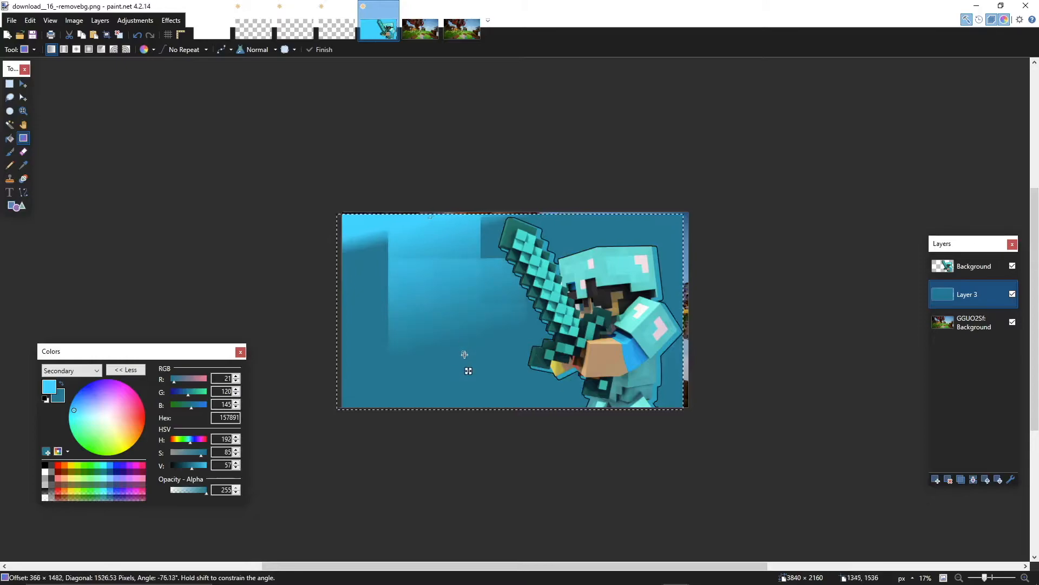
left_click_drag(474, 398, 475, 400)
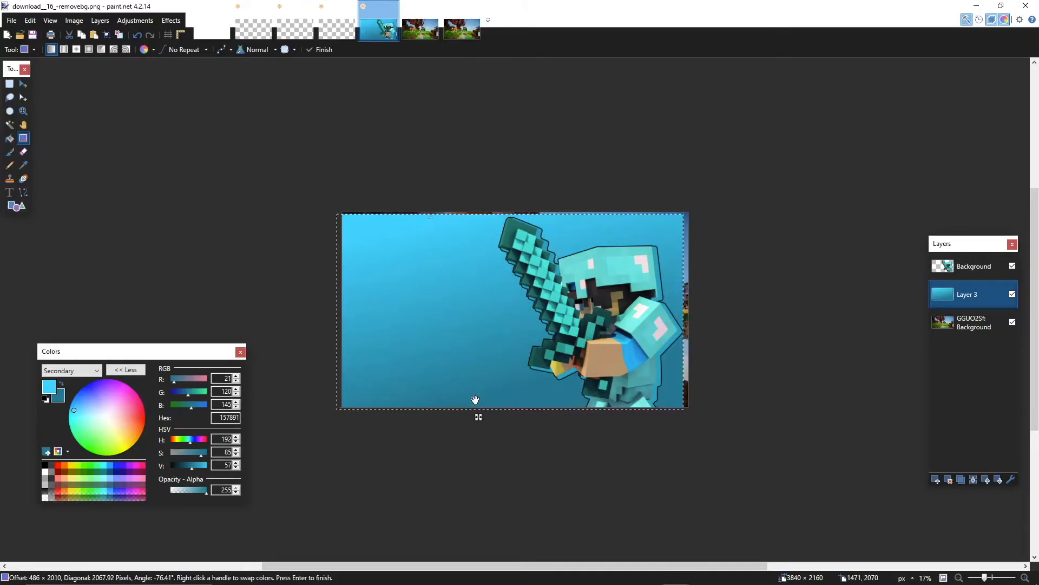
left_click_drag(989, 325, 982, 301)
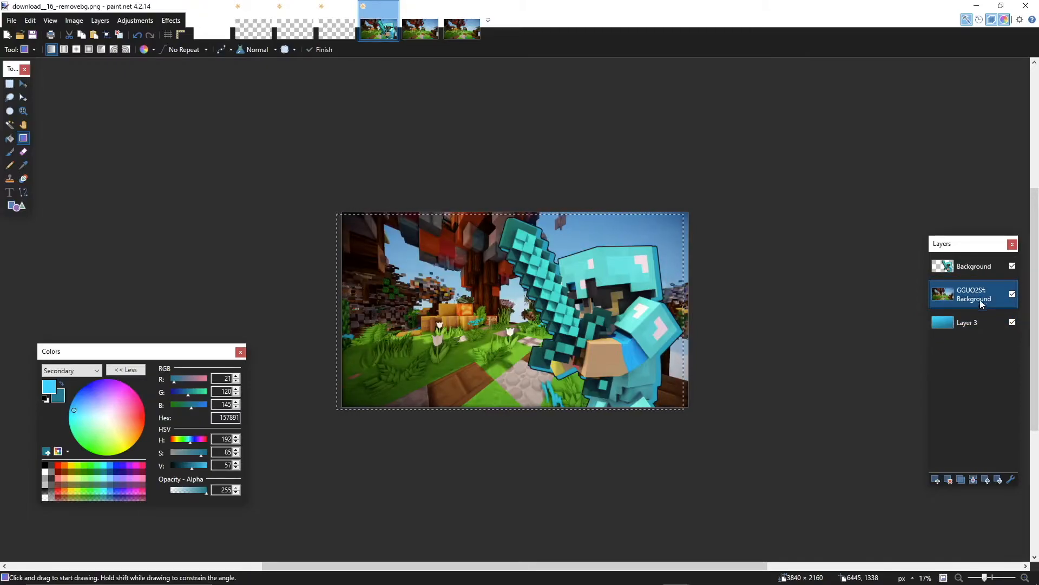
- Set Layer 3's blend mode to Glow and move the layer above the GGUO2Sf layer
left_click(973, 324)
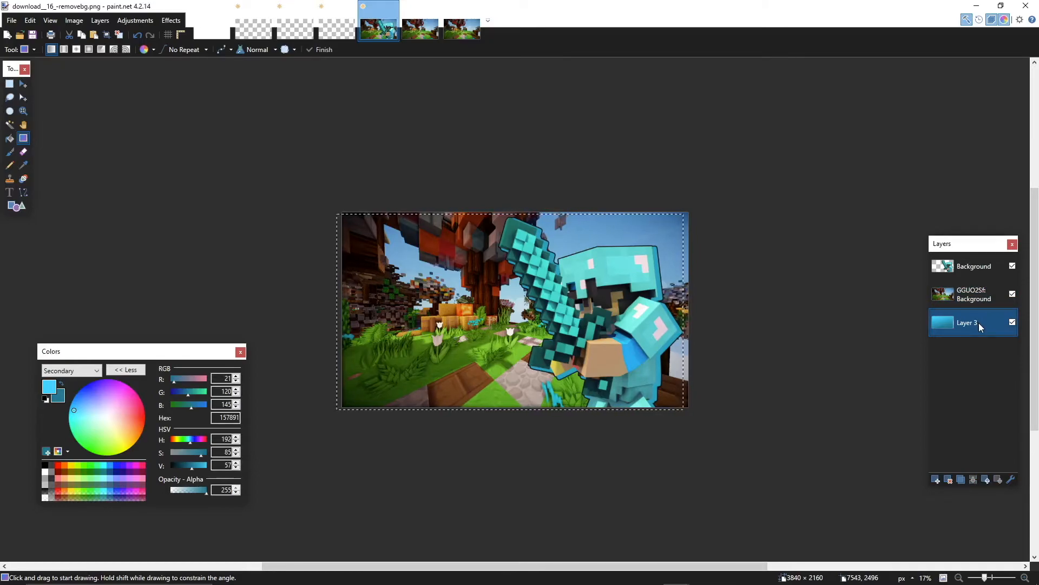
left_click(1010, 480)
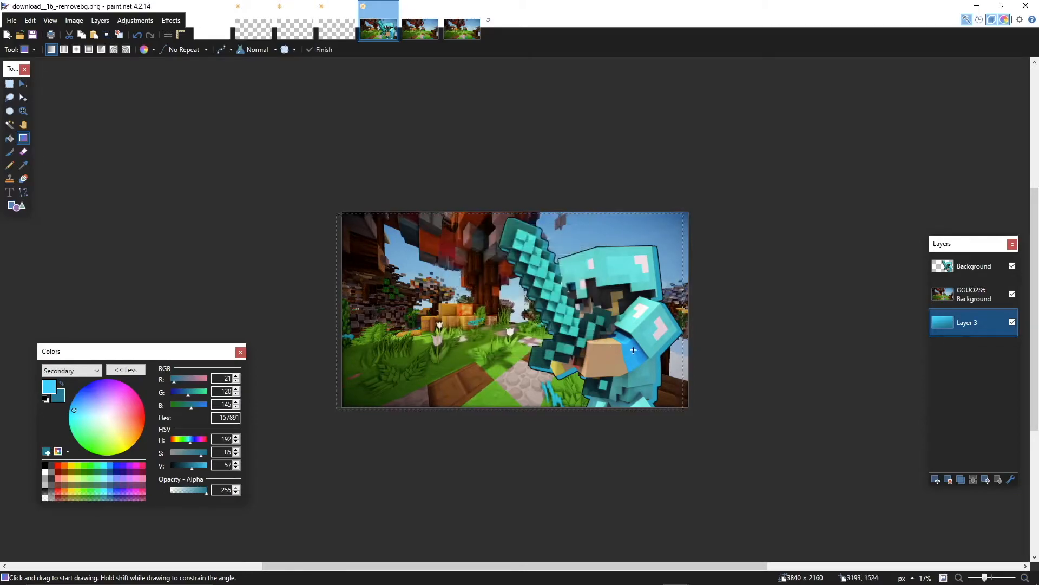
left_click_drag(982, 336, 982, 295)
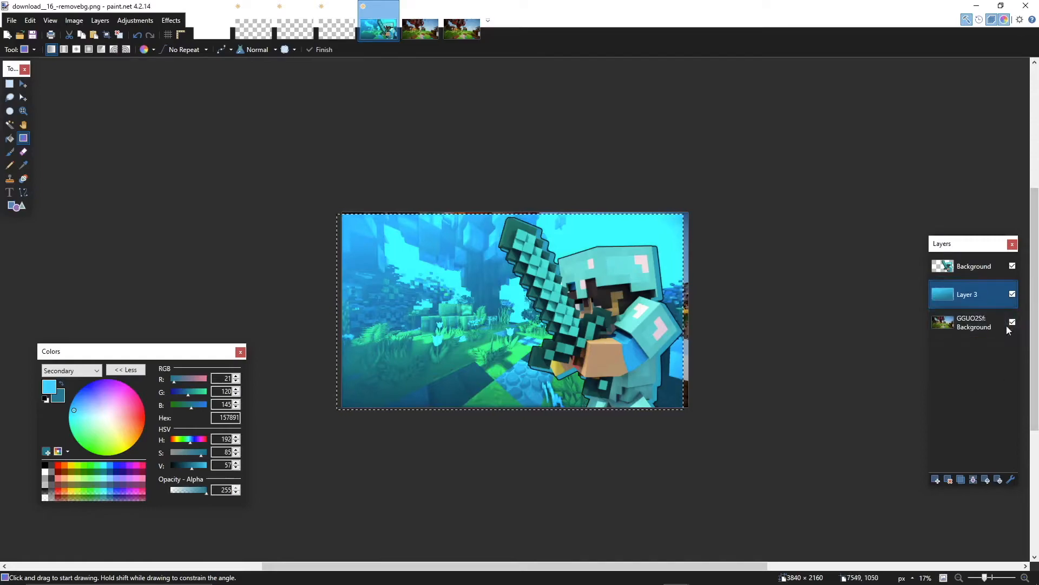
left_click(1011, 481)
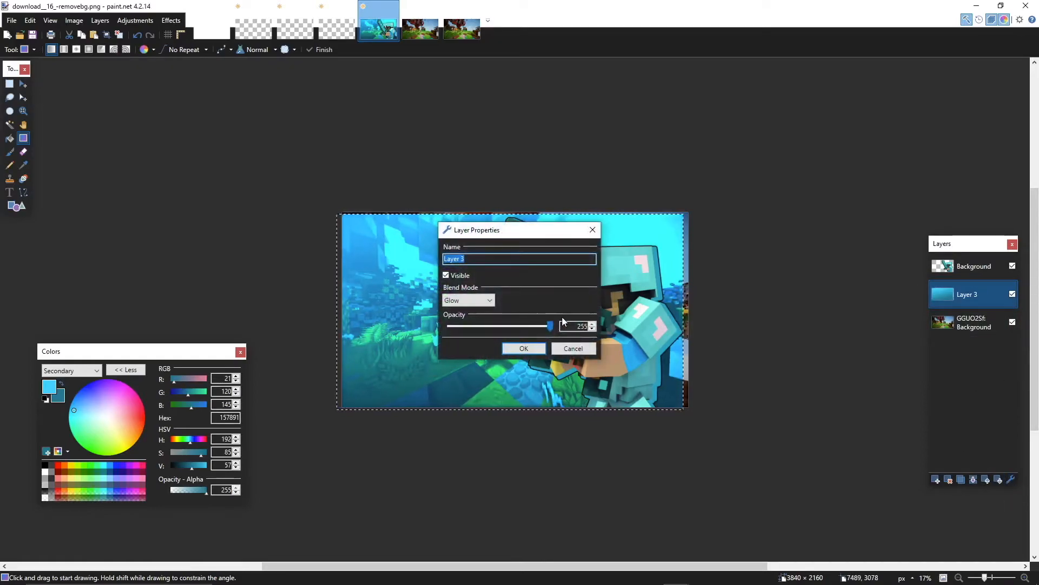
left_click(524, 348)
- Try a short linear gradient about 159 px long at the upper-right corner of Layer 3
left_click(682, 217)
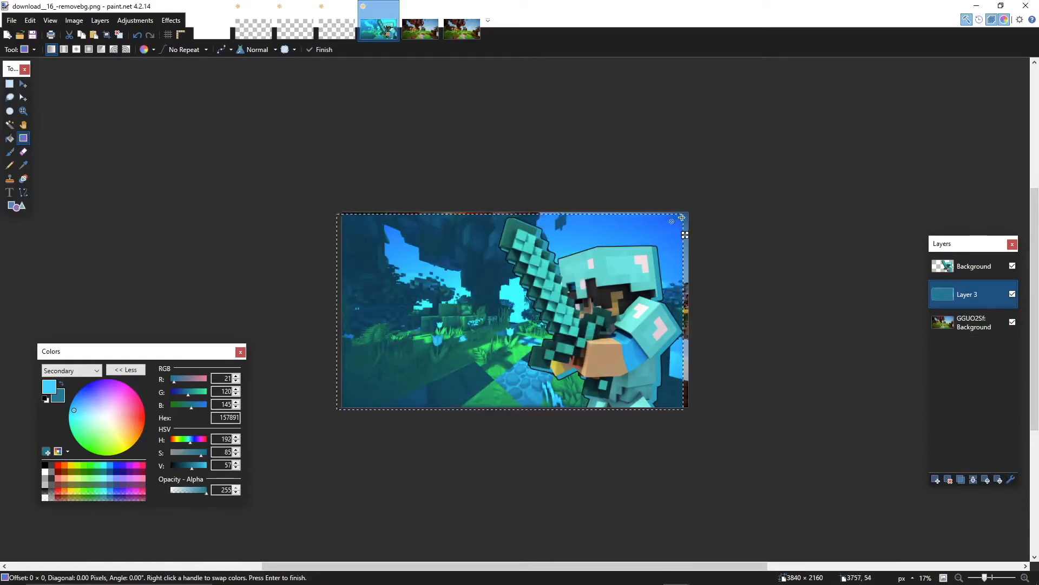
left_click_drag(683, 217, 697, 212)
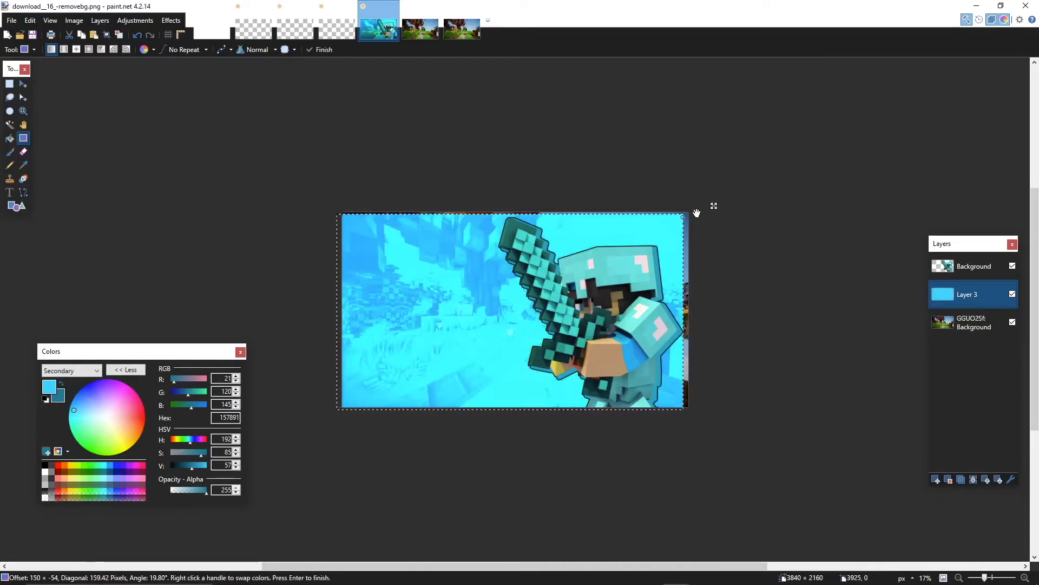
key("Return")
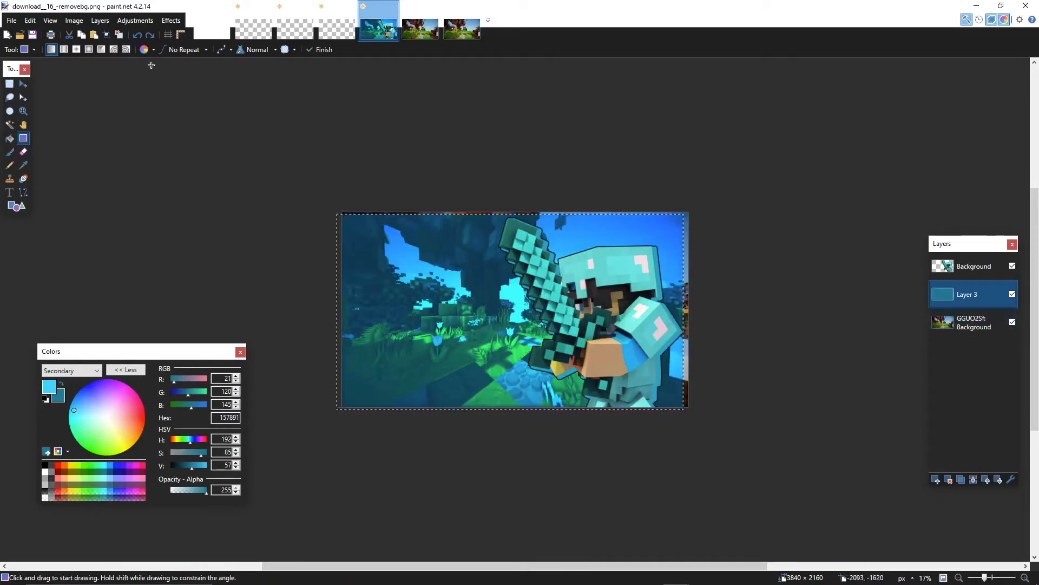
- Clear the selection, try a horizontal gradient about 558 px long on Layer 3, and undo its last change
left_click(119, 34)
left_click_drag(662, 219, 711, 219)
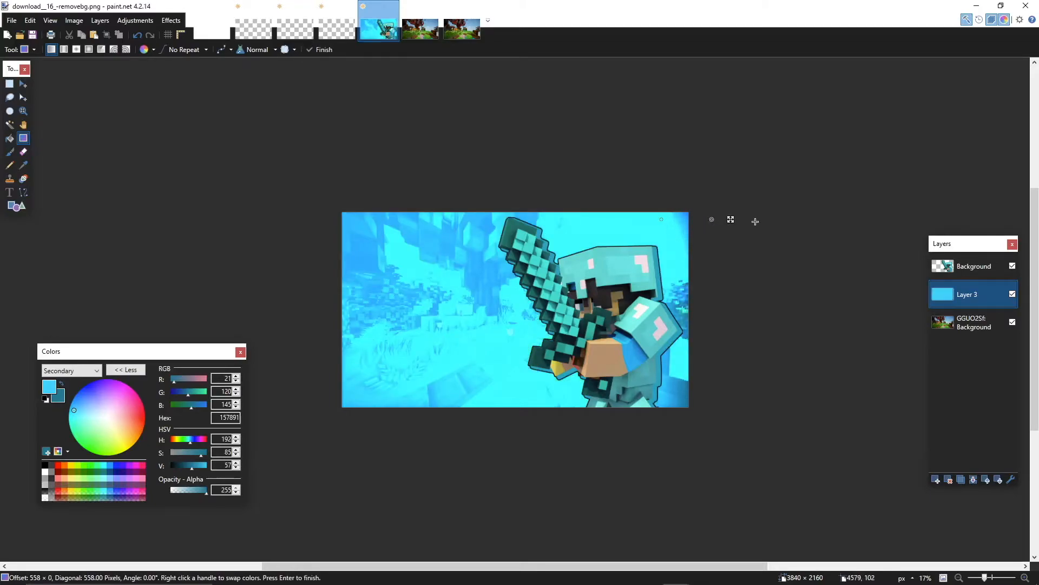
key("ctrl+z")
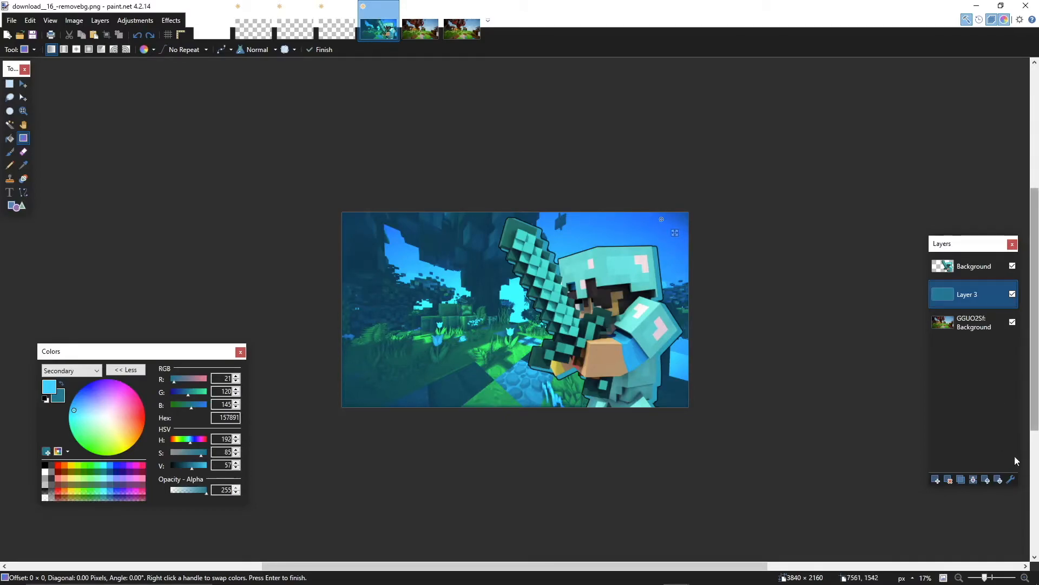
- Compare the Additive, Color Dodge and Reflect blend modes on Layer 3 and set it back to Glow
left_click(1010, 480)
left_click(458, 301)
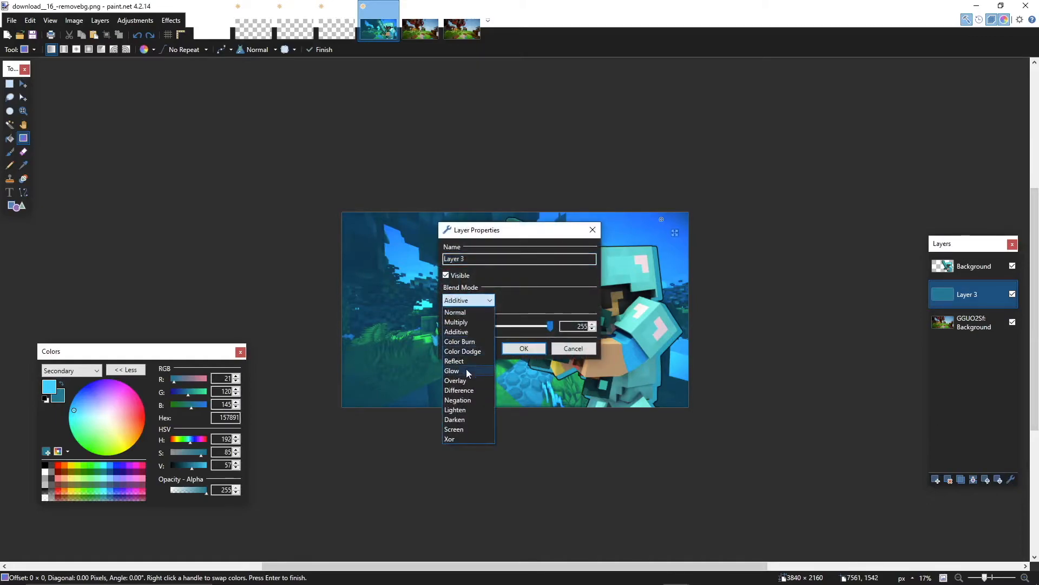
left_click(468, 351)
left_click(479, 302)
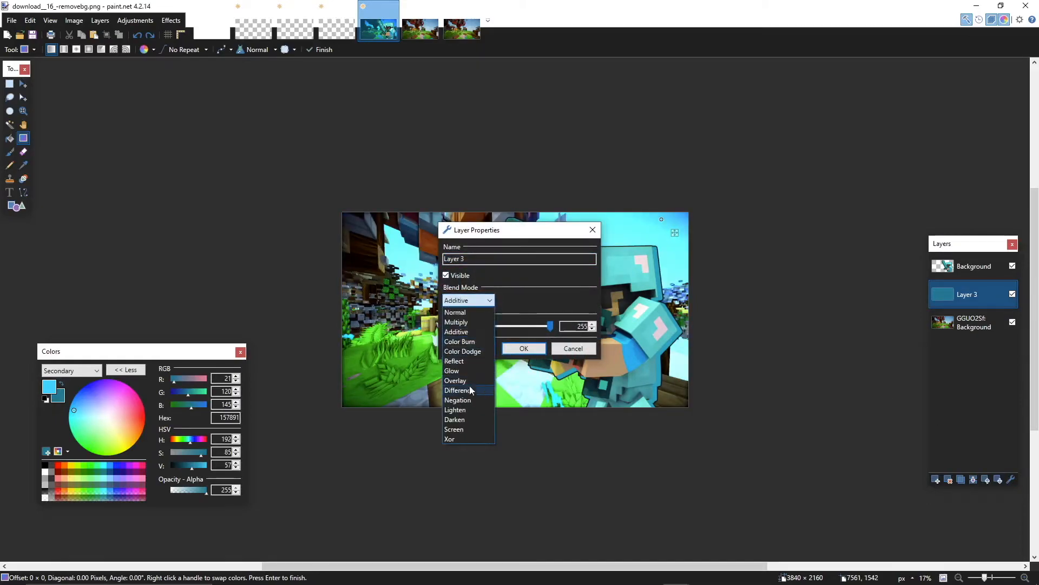
left_click(456, 331)
left_click(468, 301)
left_click(467, 351)
left_click(468, 300)
left_click(458, 361)
left_click(469, 300)
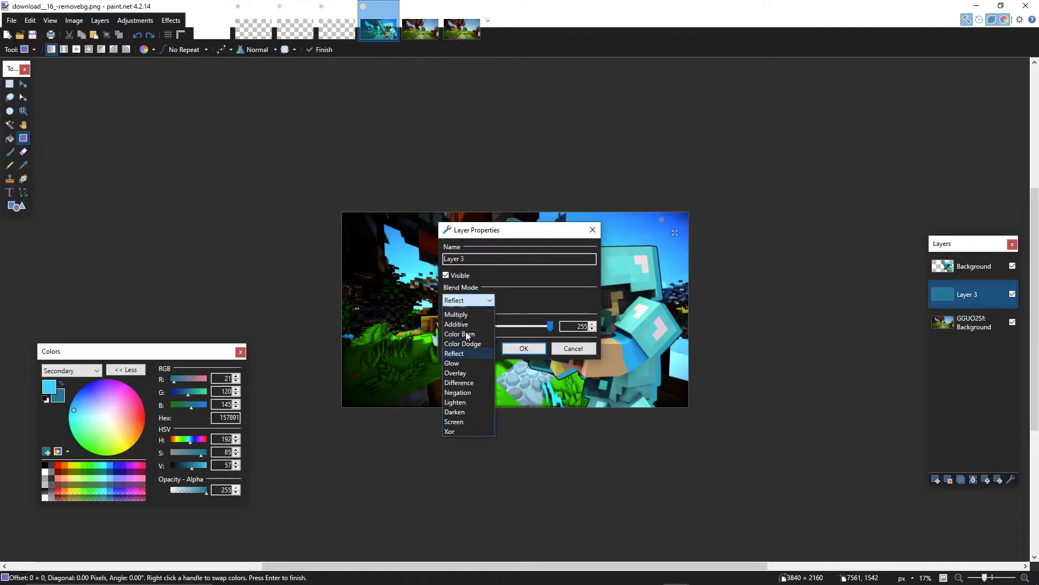
left_click(459, 370)
left_click(519, 347)
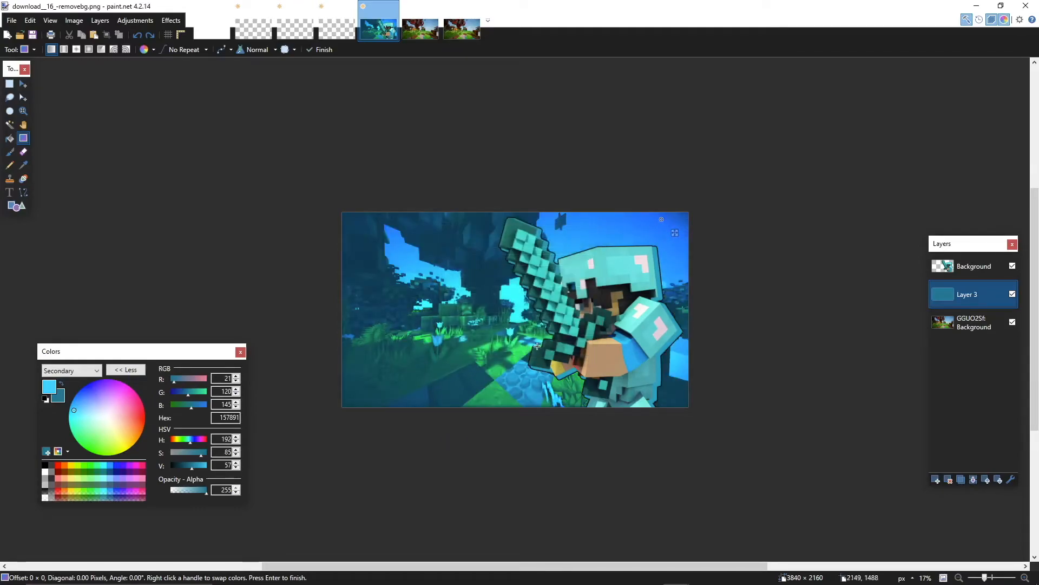
- Stretch Layer 3's gradient to about 2829 px, running leftward from the upper-right corner, and add a new layer on top of the stack
left_click_drag(661, 219, 388, 241)
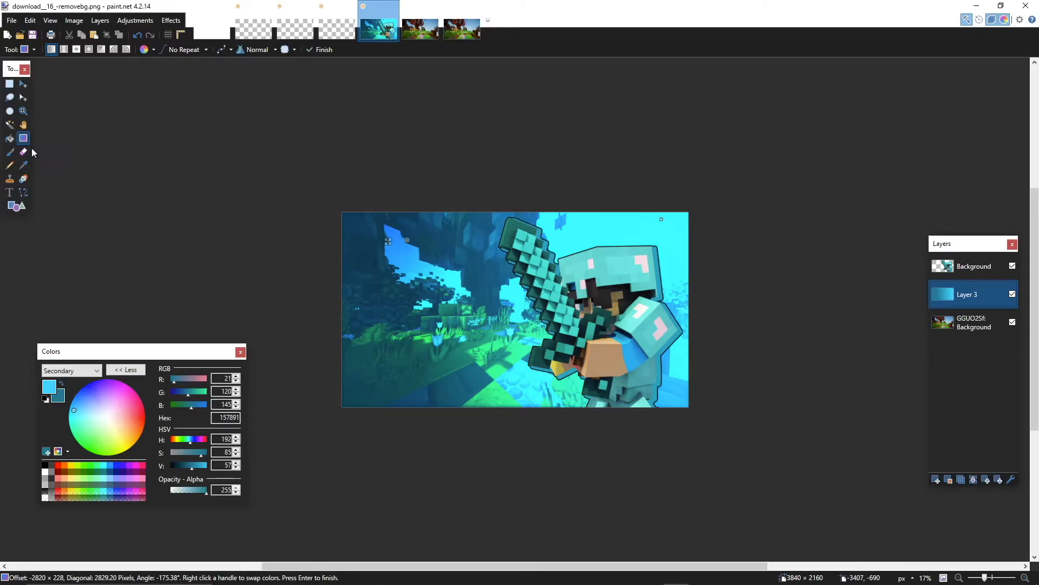
left_click(937, 481)
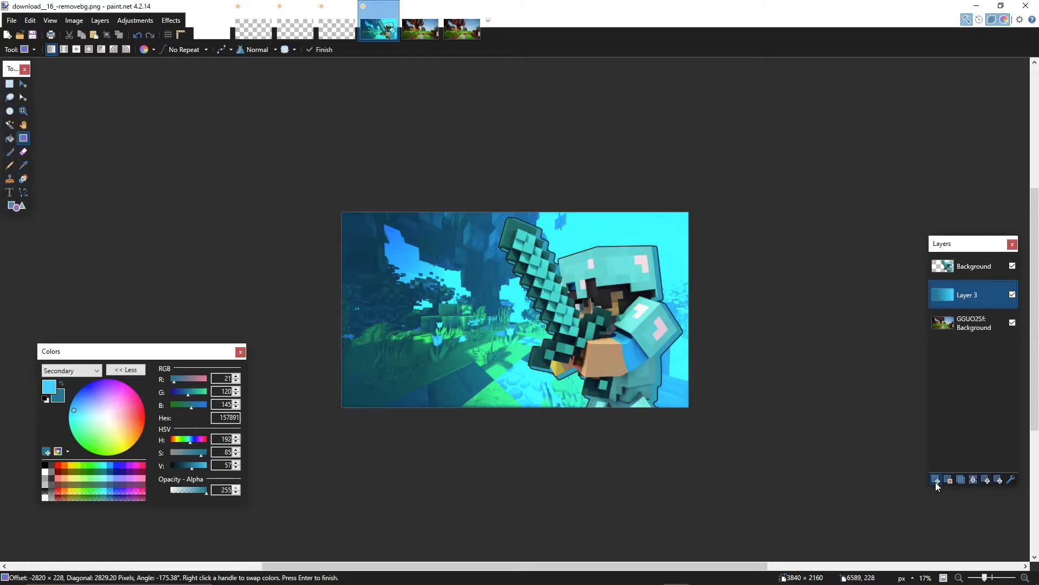
left_click_drag(970, 305, 974, 269)
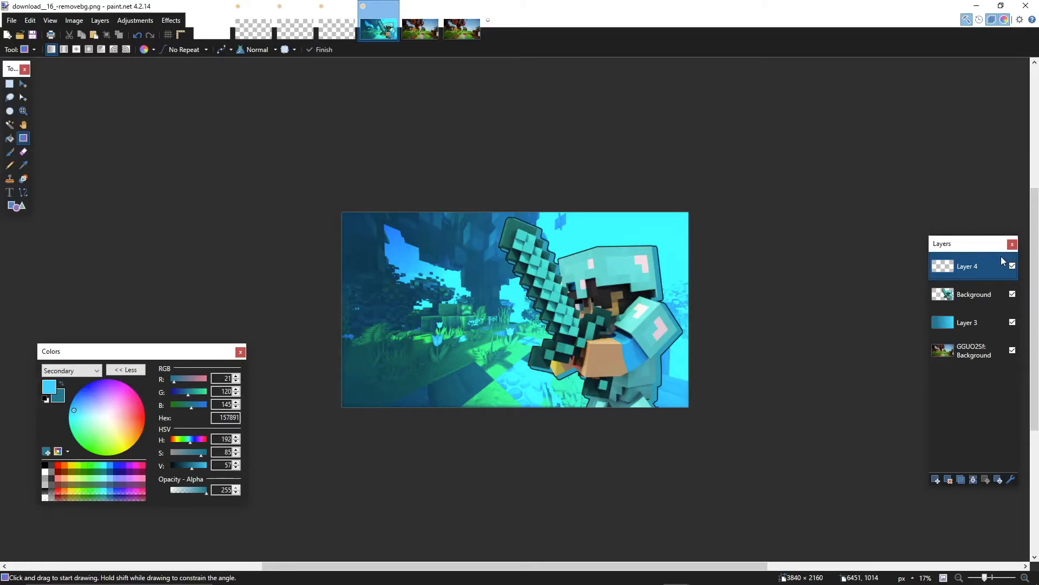
- Start a text on Layer 4 with the Text tool at font size 192 and browse the available fonts
left_click(7, 191)
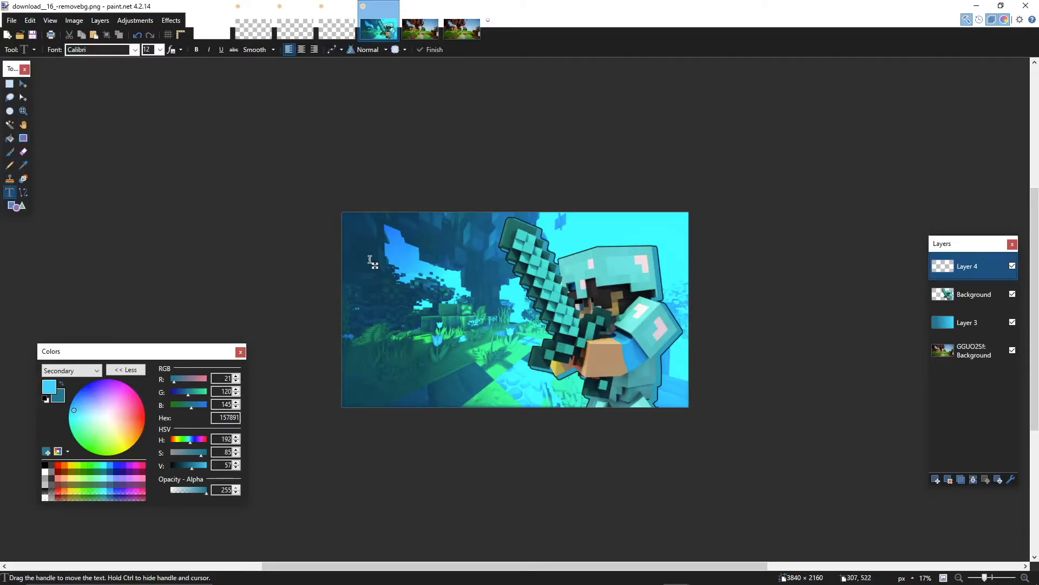
left_click(160, 49)
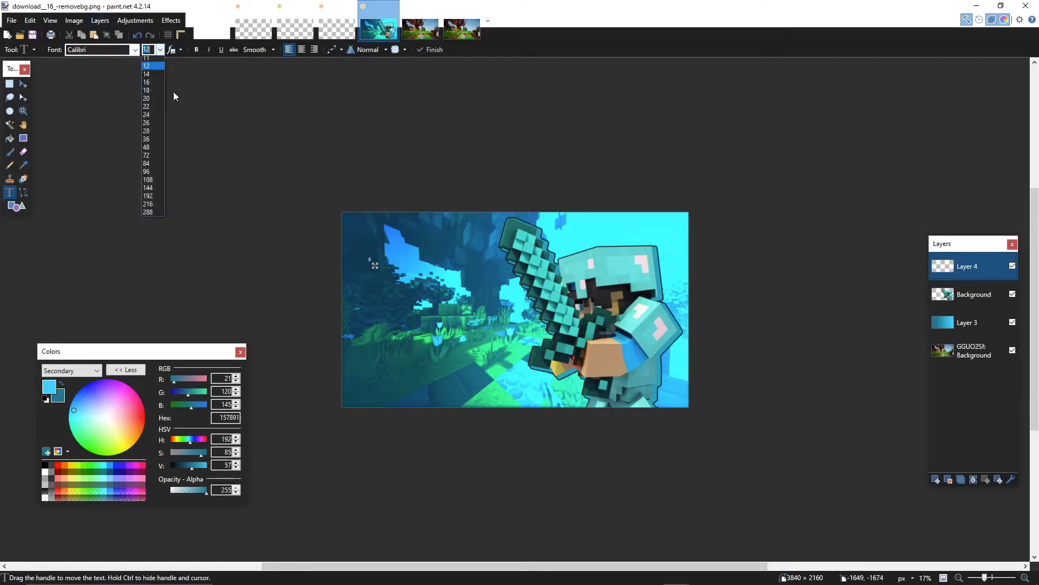
left_click(157, 223)
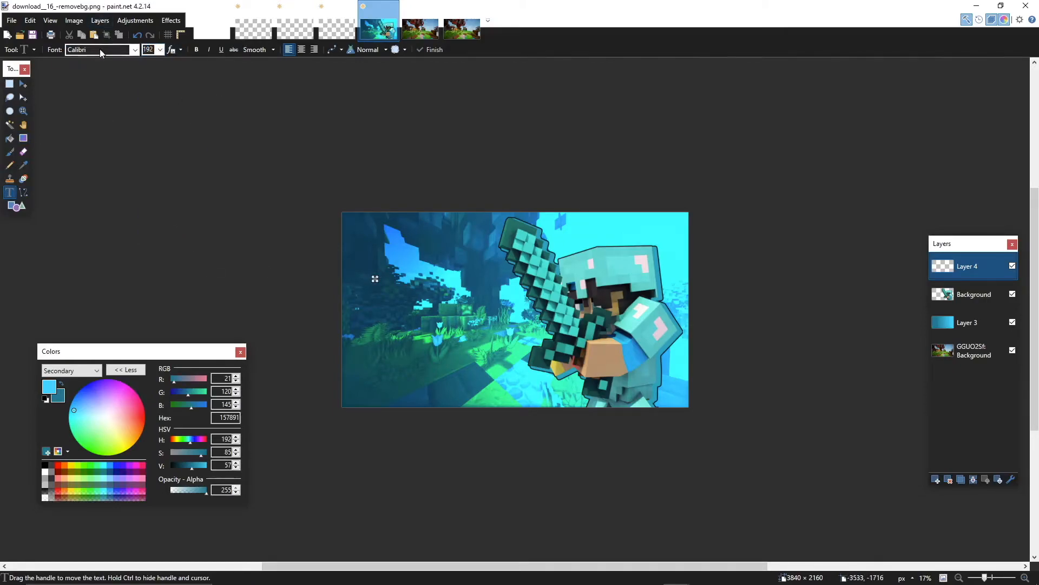
left_click(135, 50)
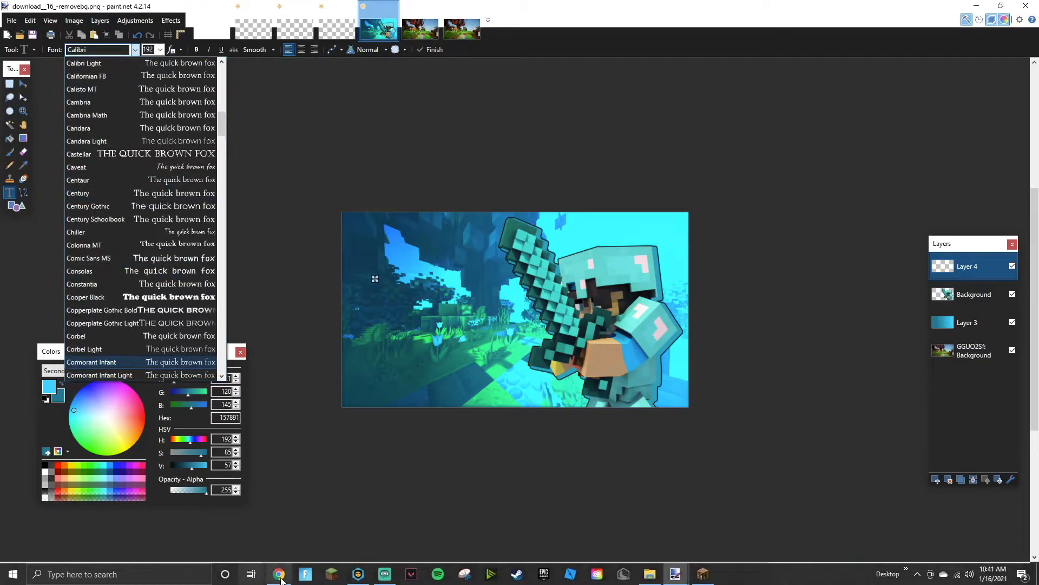
- Switch to the FlamingText site in Chrome and open the WROOOM! Comics logo design for editing
left_click(279, 575)
left_click(407, 11)
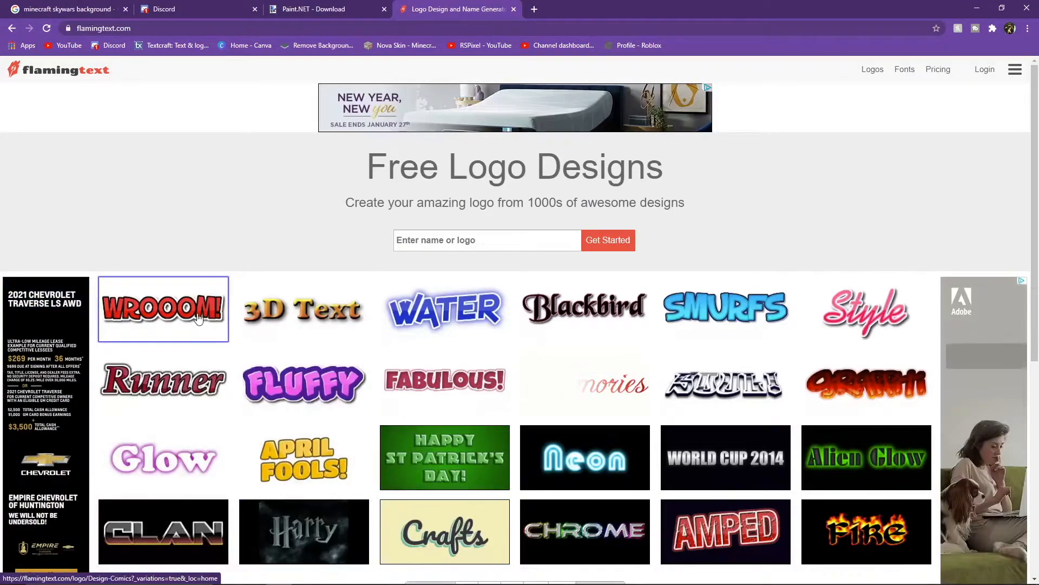
left_click(162, 308)
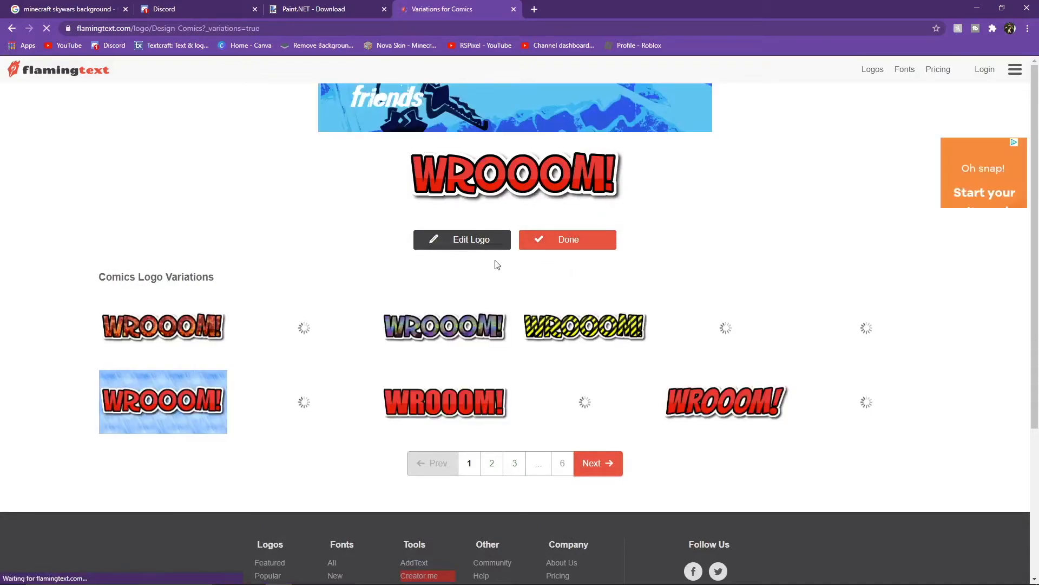
left_click(506, 244)
- Replace the logo text with "MINECRAFT THUMBNAIL!"
left_click(173, 310)
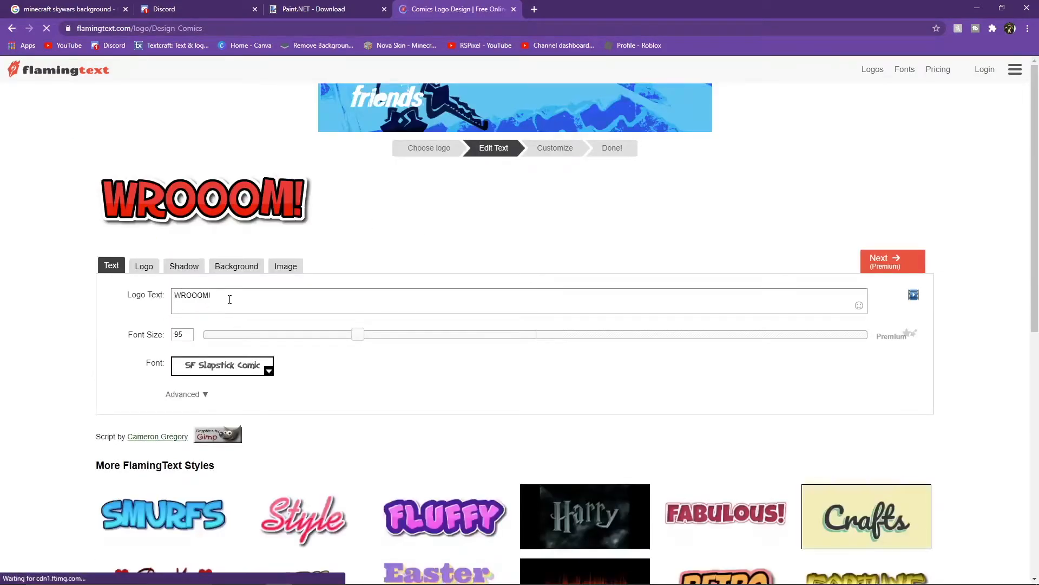
key("ctrl+a")
key("BackSpace")
type("MINECR")
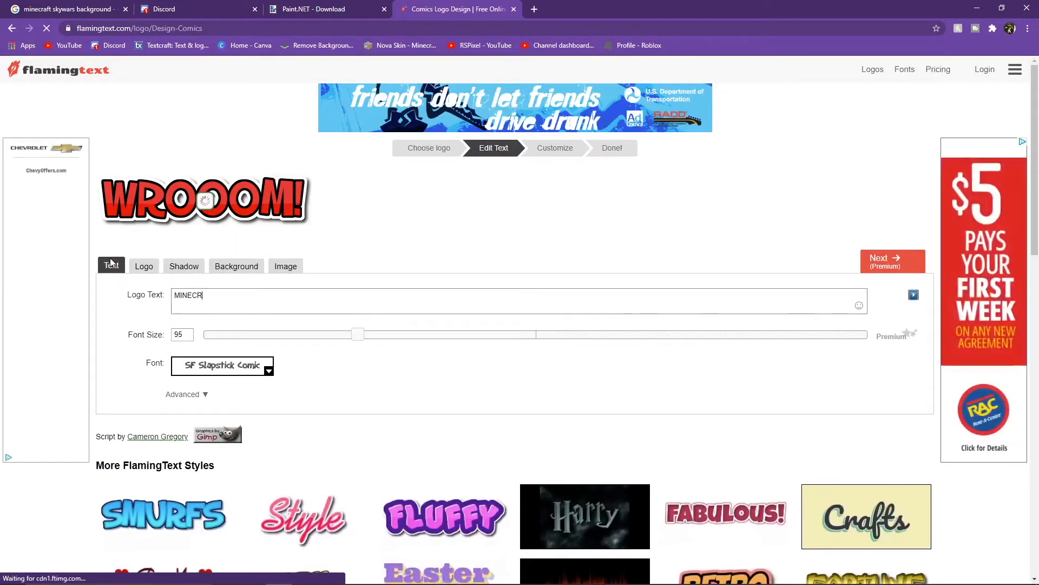
type("AFT THUMBN")
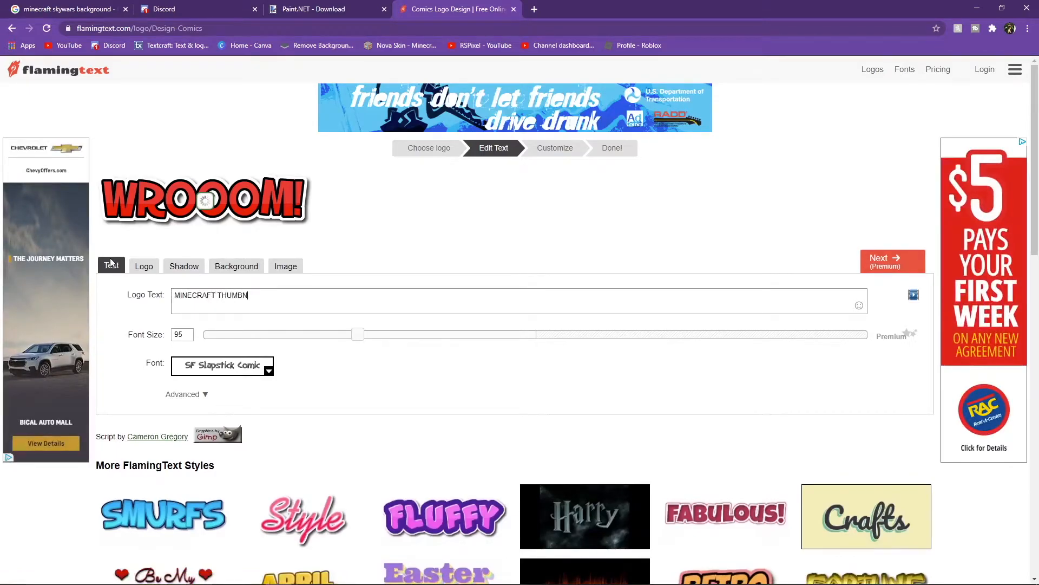
type("AIL!")
- Set the logo's background type to Transparent
left_click(237, 266)
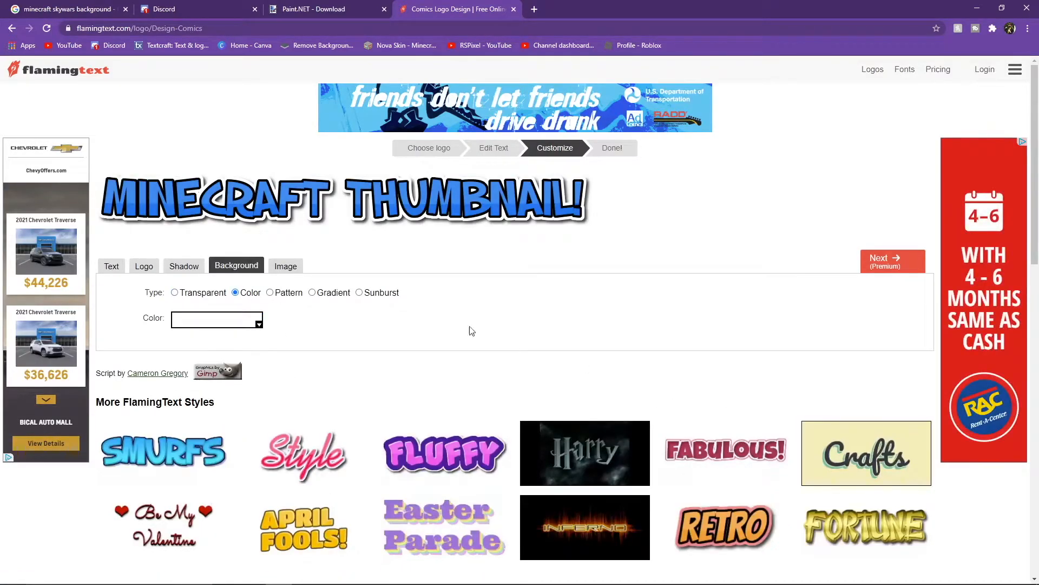
left_click(285, 266)
left_click(237, 266)
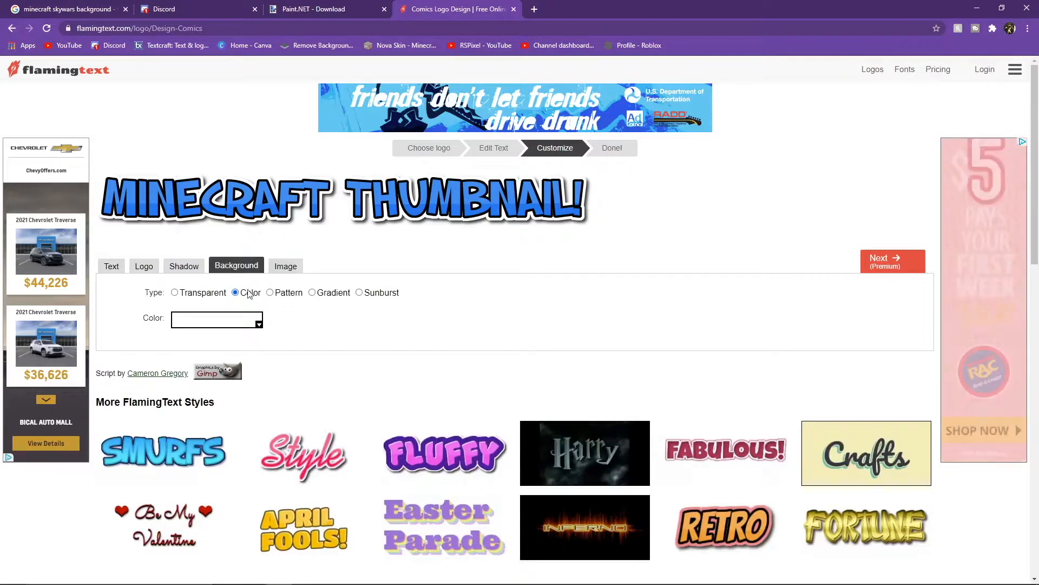
left_click(181, 298)
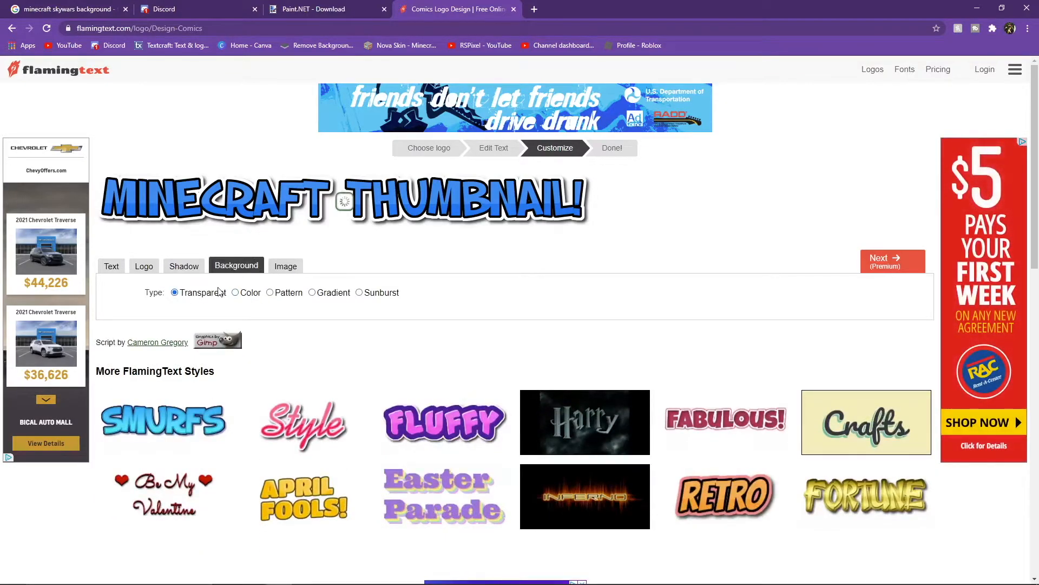
- Save the MINECRAFT THUMBNAIL! logo image from the page to the computer
right_click(327, 171)
right_click(258, 183)
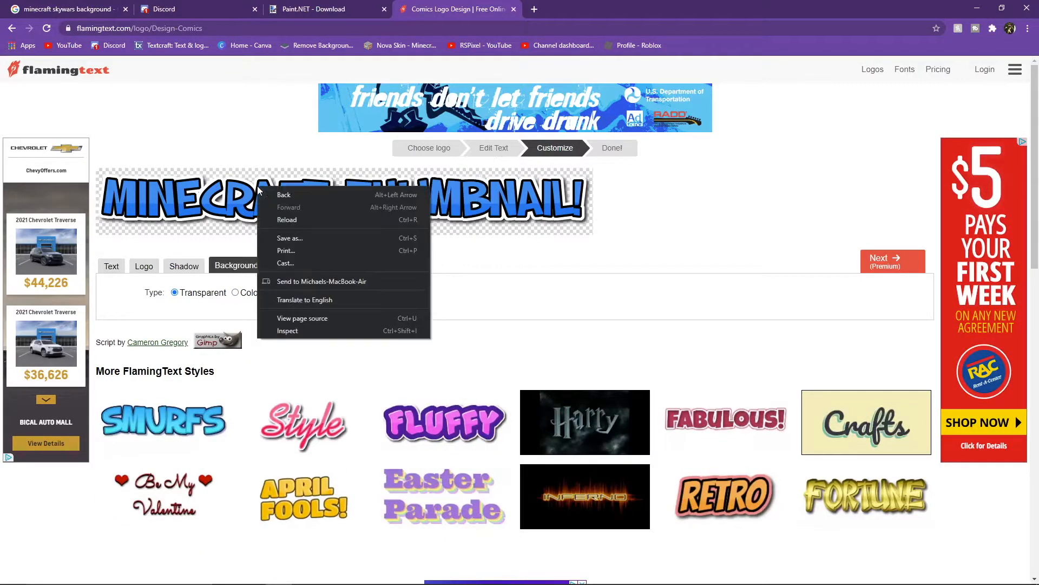
left_click(291, 240)
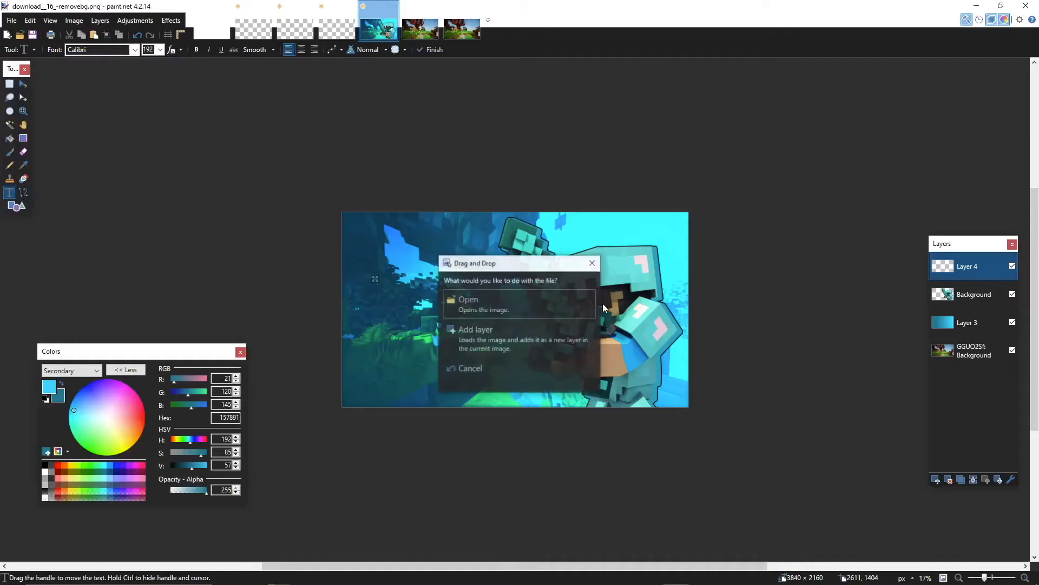
- In paint.net, add the saved logo as a new layer, resize it to about 1927 × 754 px and place it beside the sword
left_click(511, 334)
left_click_drag(425, 226, 581, 345)
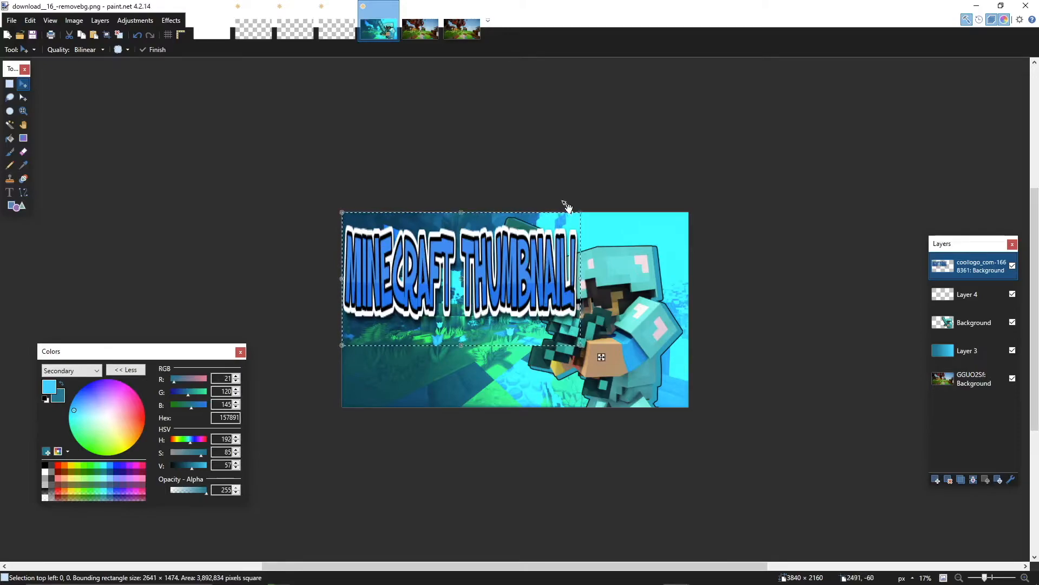
left_click_drag(580, 213, 516, 277)
mouse_move(484, 312)
left_mouse_down()
mouse_move(495, 316)
mouse_move(489, 310)
left_mouse_up()
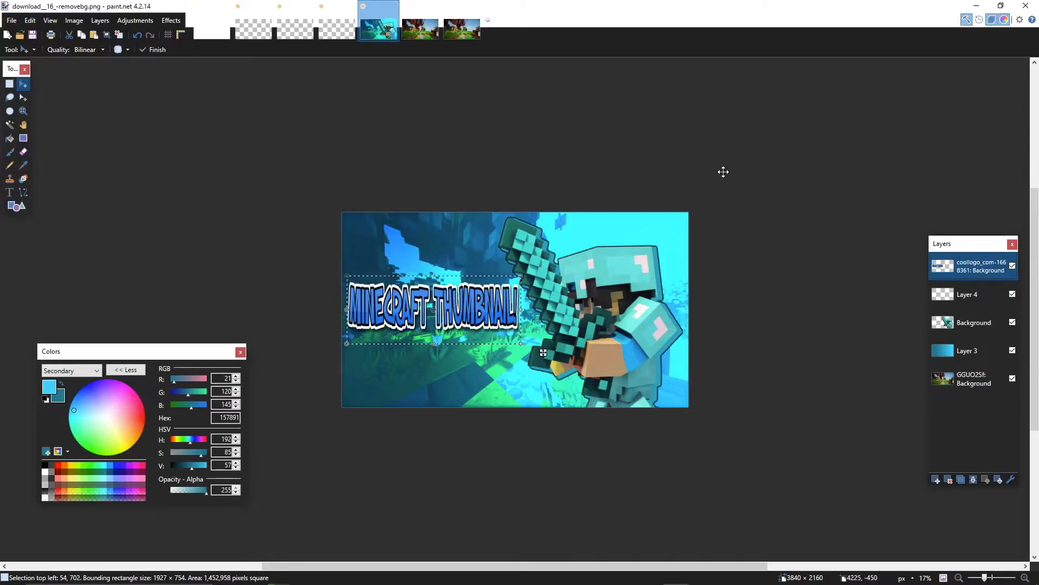
left_click(152, 49)
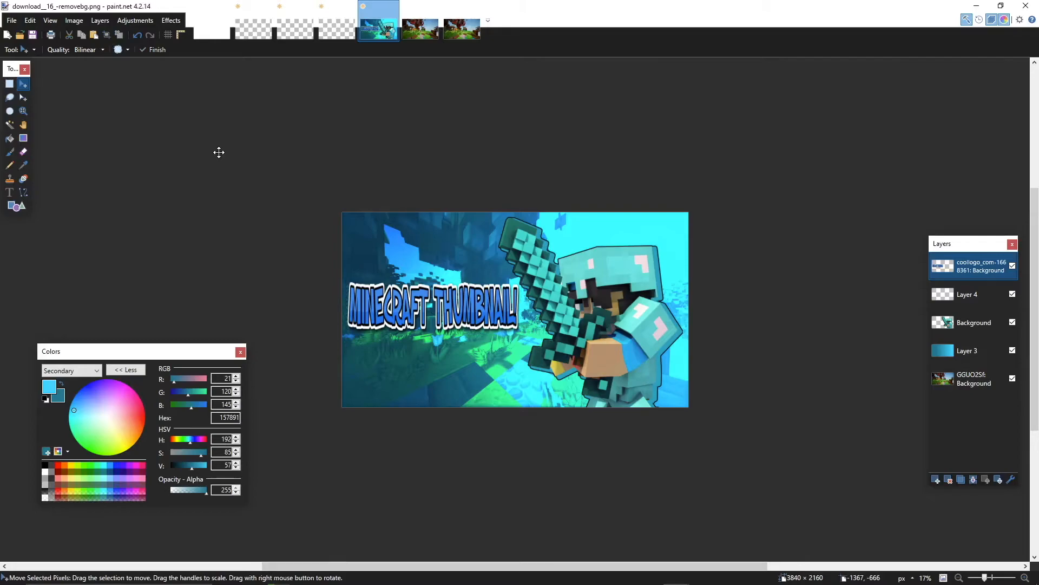
- Delete the imported MINECRAFT THUMBNAIL! logo layer
key("ctrl+a")
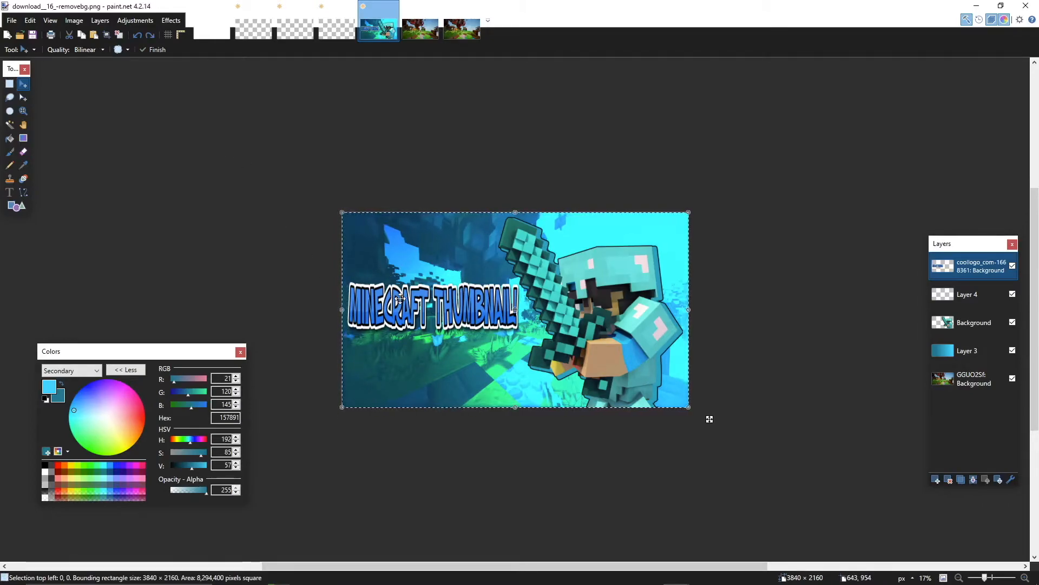
key("ctrl+shift+Delete")
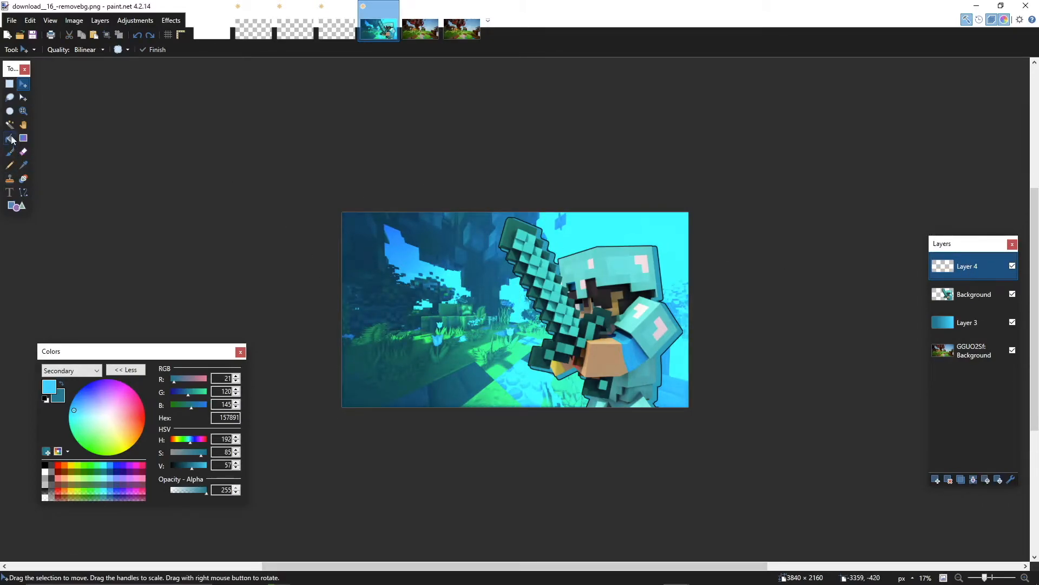
- Add the text SKYWARS in Comic Sans MS on Layer 4, over the scenery beside the sword
left_click(10, 194)
left_click(390, 293)
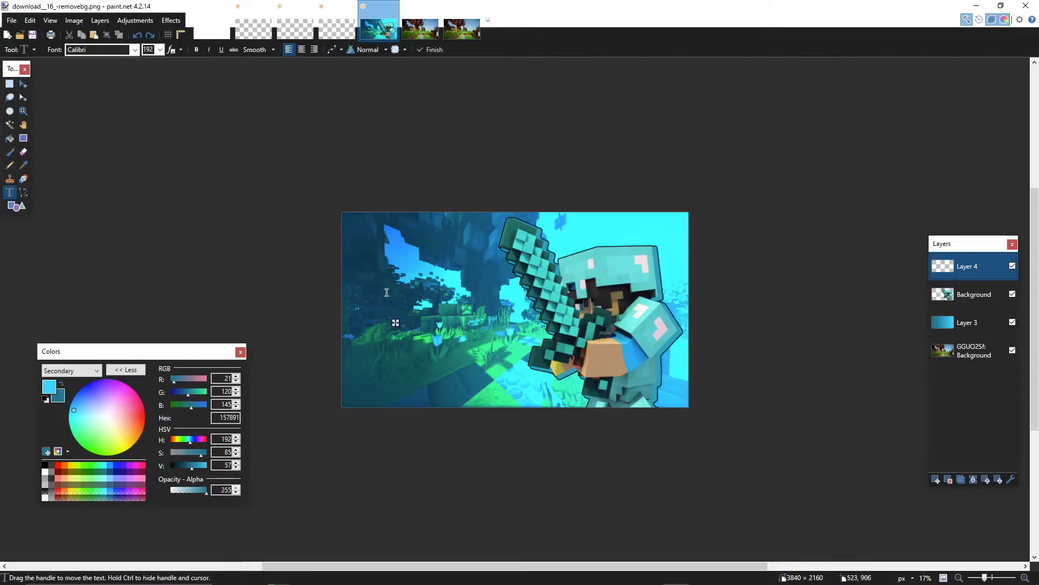
left_click(126, 50)
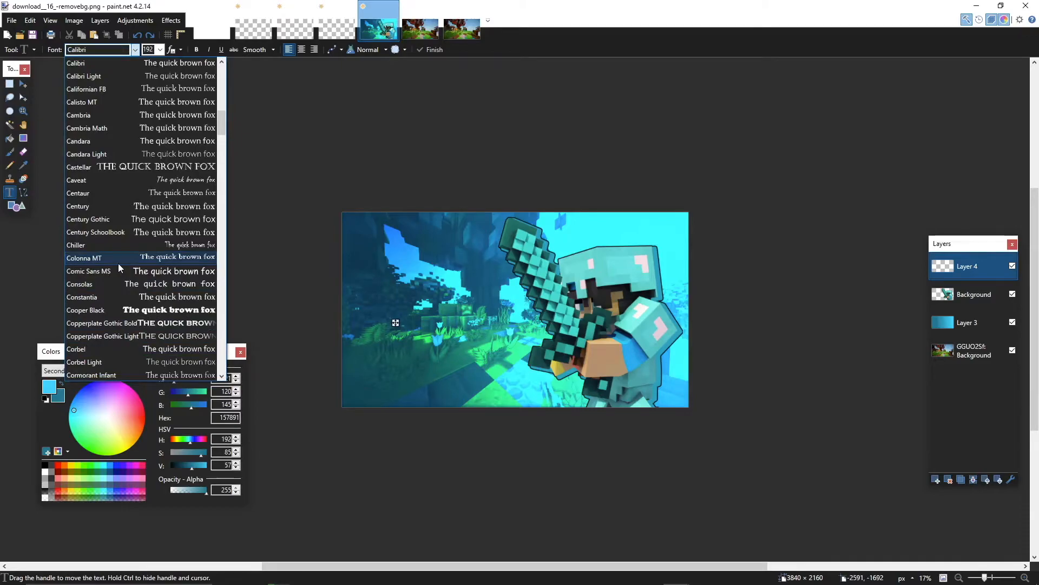
scroll(118, 264, "up", 3)
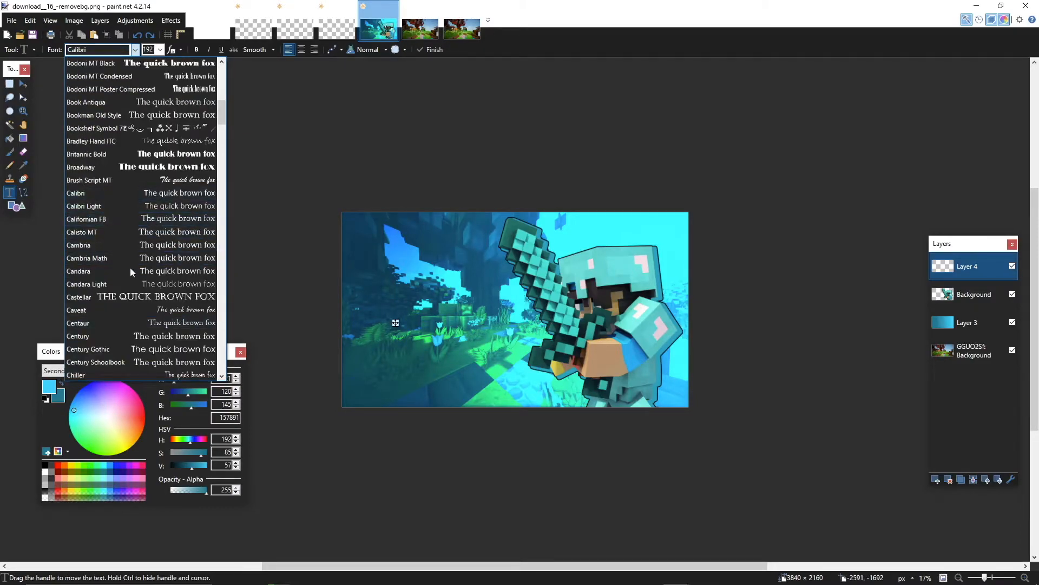
scroll(112, 336, "down", 2)
left_click(112, 336)
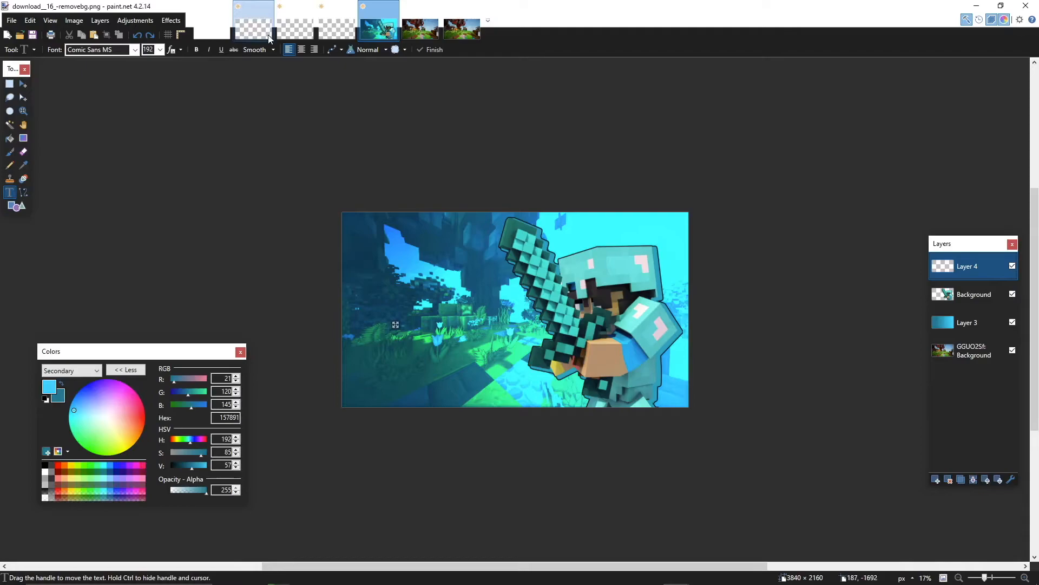
type("SKYWARS")
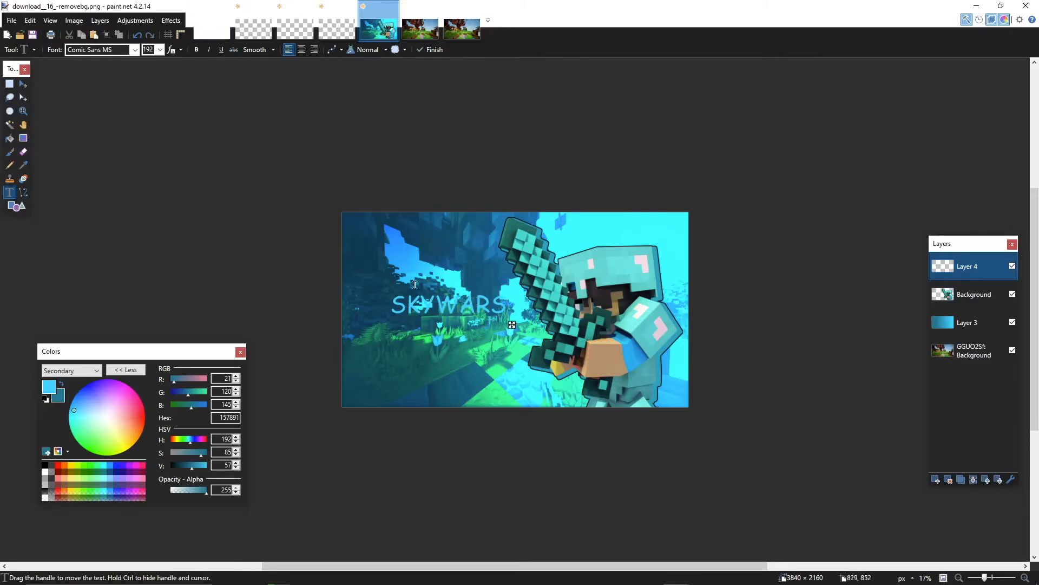
- Set the SKYWARS text size to 216 and move it left, away from the sword
left_click(148, 50)
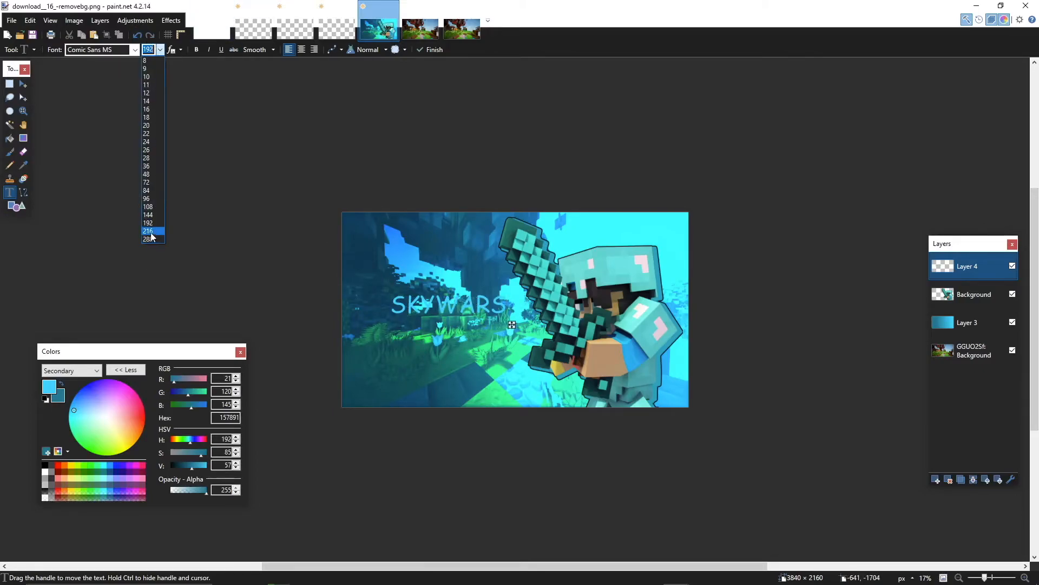
left_click(151, 236)
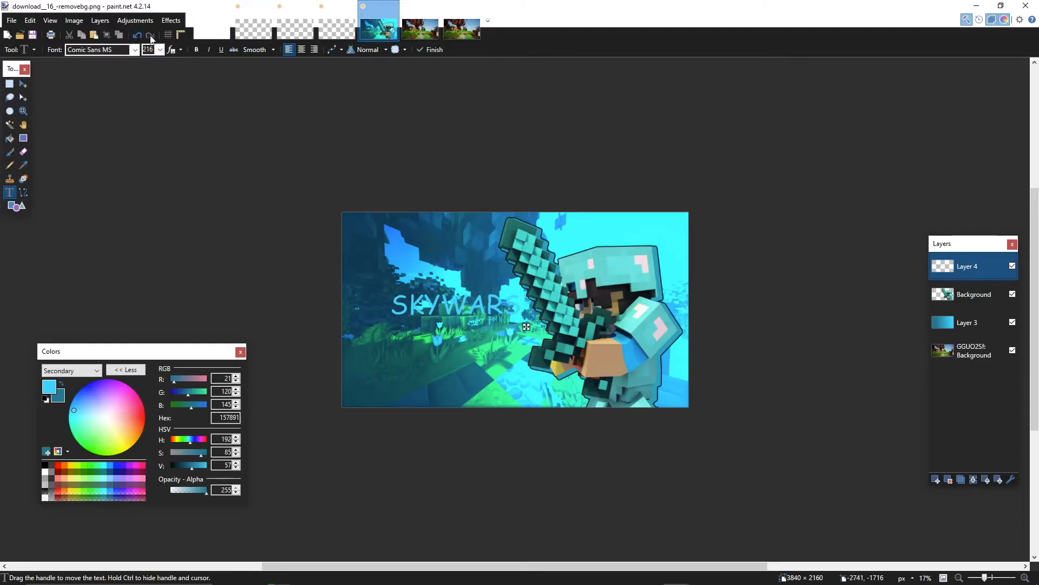
left_click(751, 249)
left_click(433, 299)
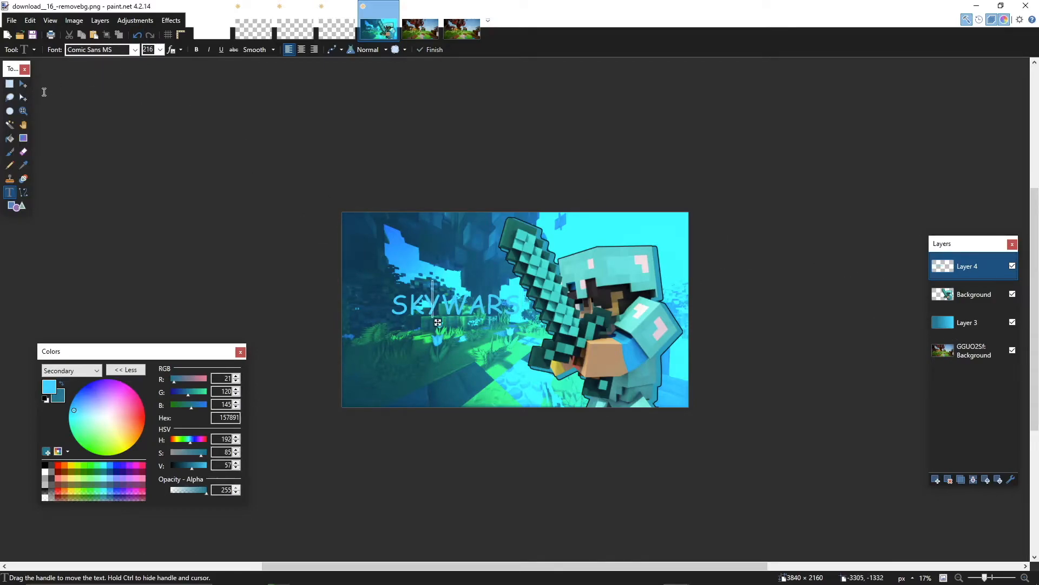
left_click(23, 85)
left_click_drag(466, 305, 441, 303)
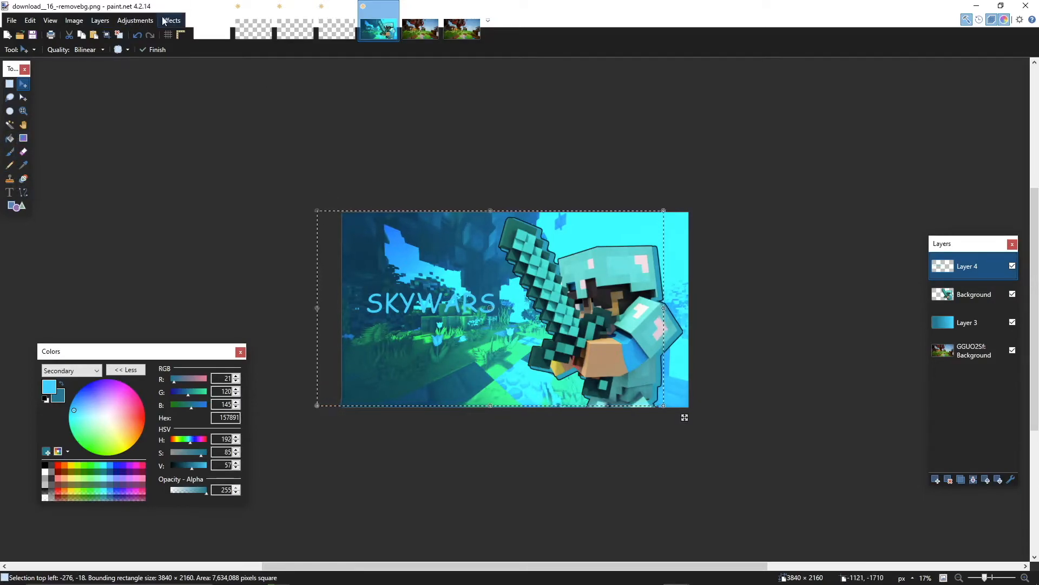
- Select all the SKYWARS letters with the Magic Wand at 50% tolerance
left_click(14, 128)
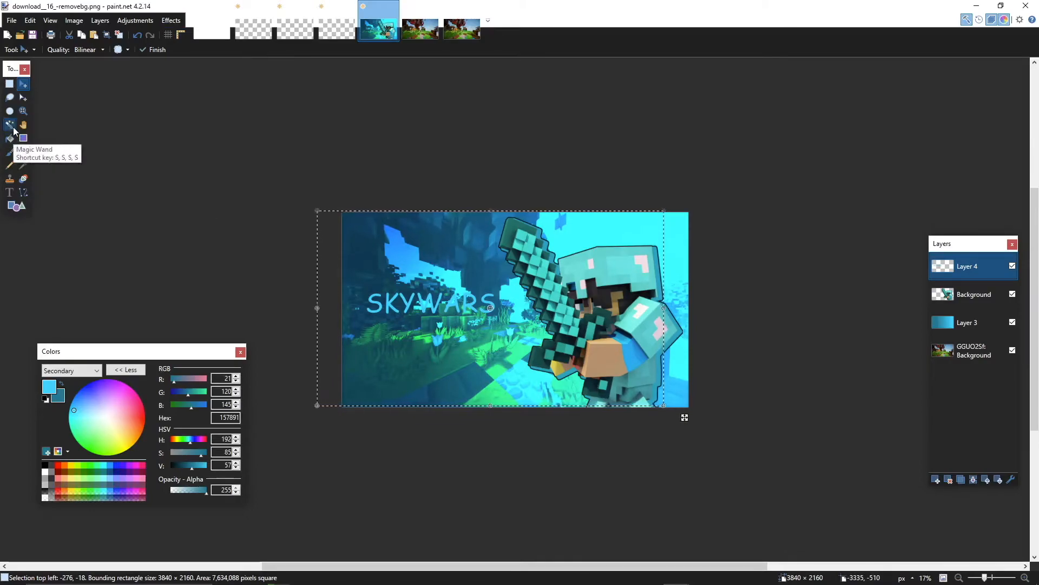
left_click(119, 35)
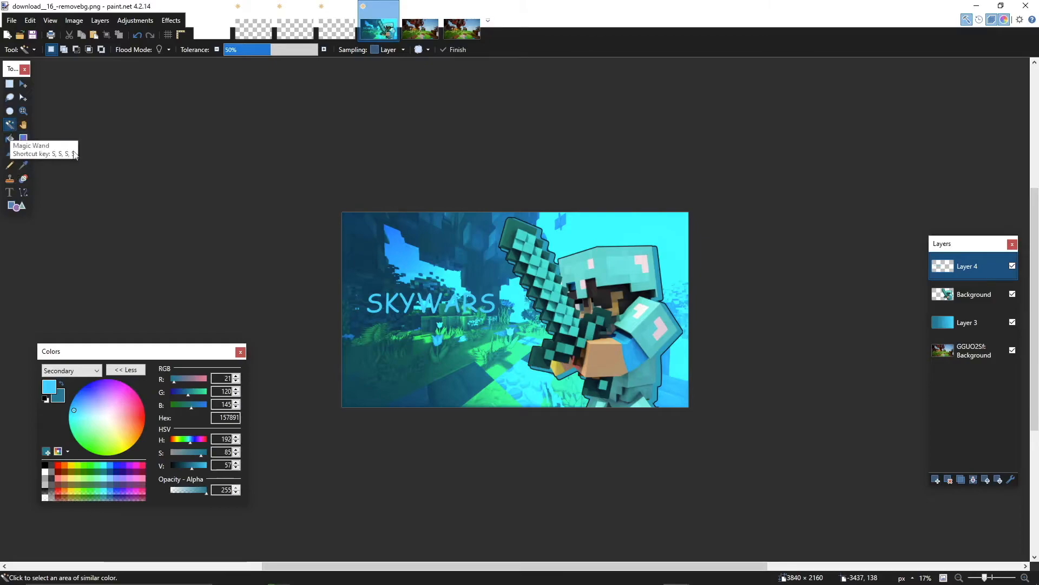
left_click(401, 295)
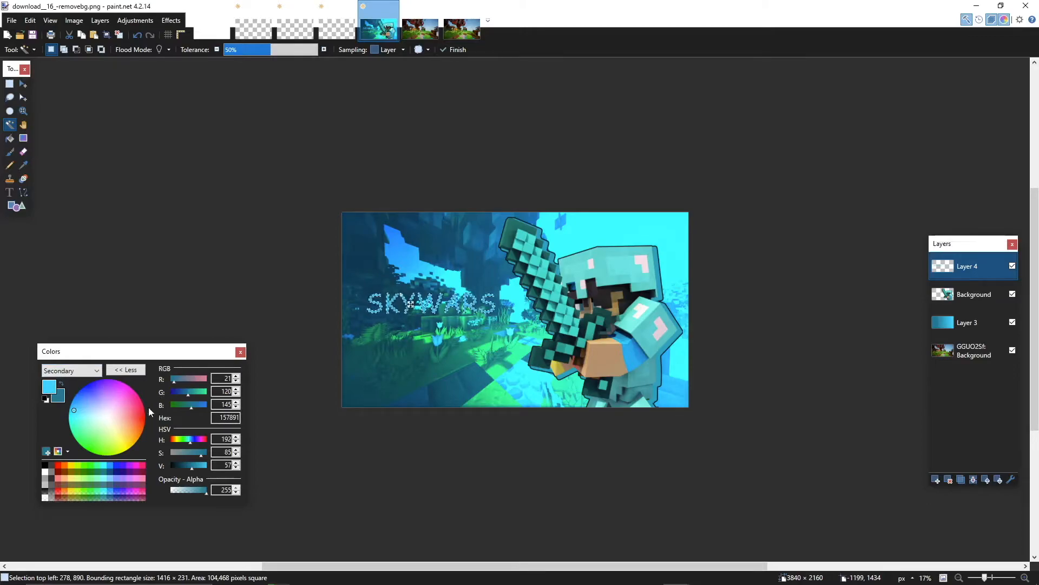
- Set the primary colour to bright blue 0033FF and the secondary colour to dark blue 001C8E
left_click_drag(86, 402, 86, 391)
left_click(76, 373)
left_click(70, 382)
left_click(81, 389)
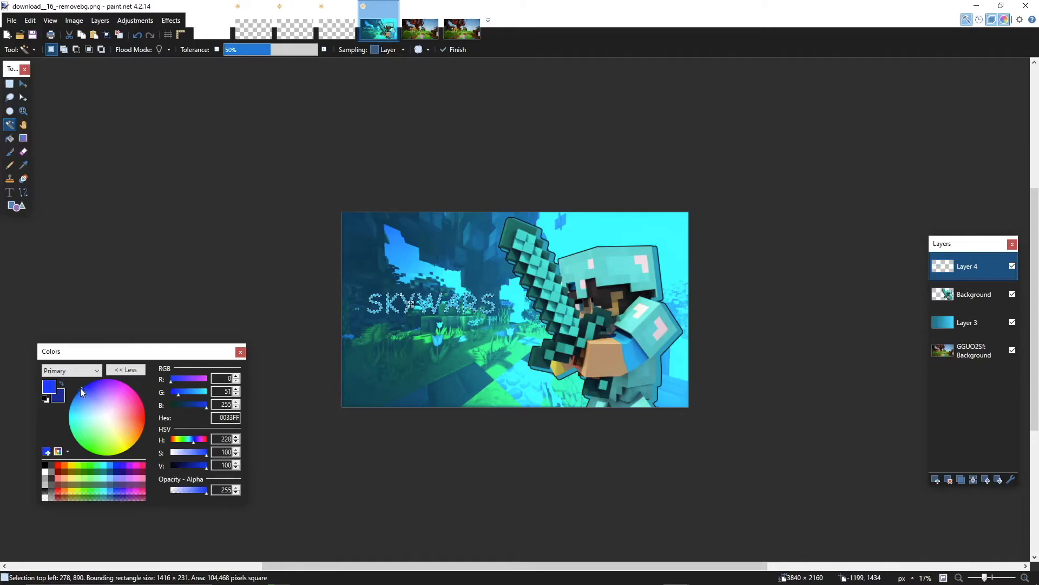
left_click(58, 394)
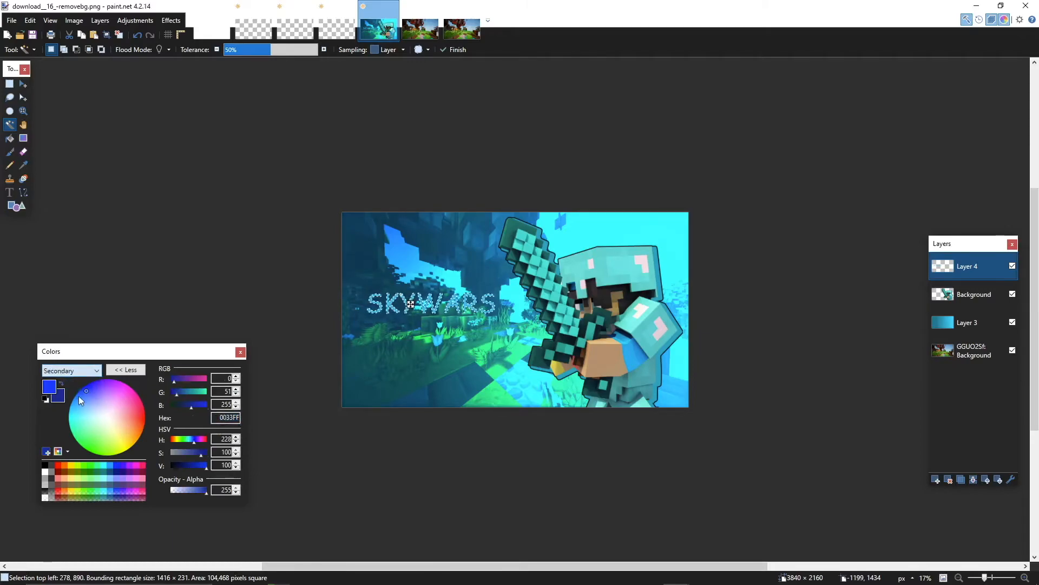
left_click_drag(200, 467, 191, 466)
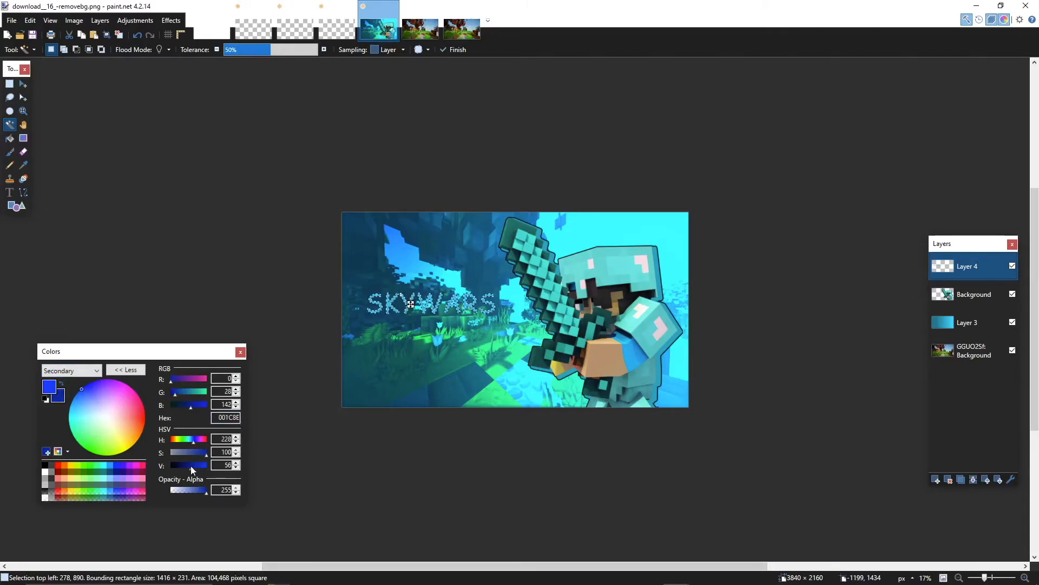
- Fill the selected SKYWARS letters with dark blue and deselect them
left_click(305, 271)
left_click(381, 307)
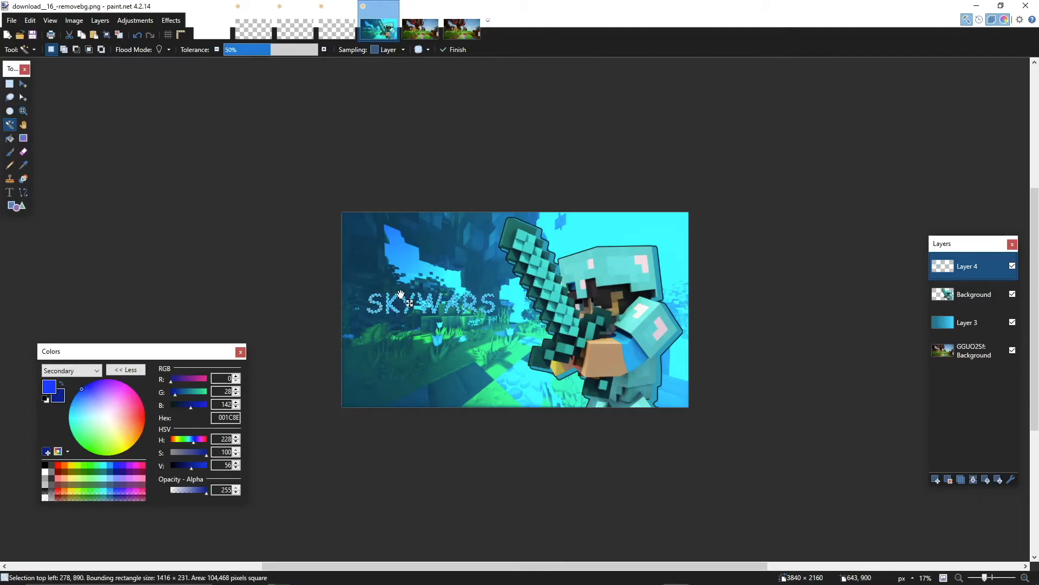
scroll(400, 294, "up", 3)
key("ctrl+d")
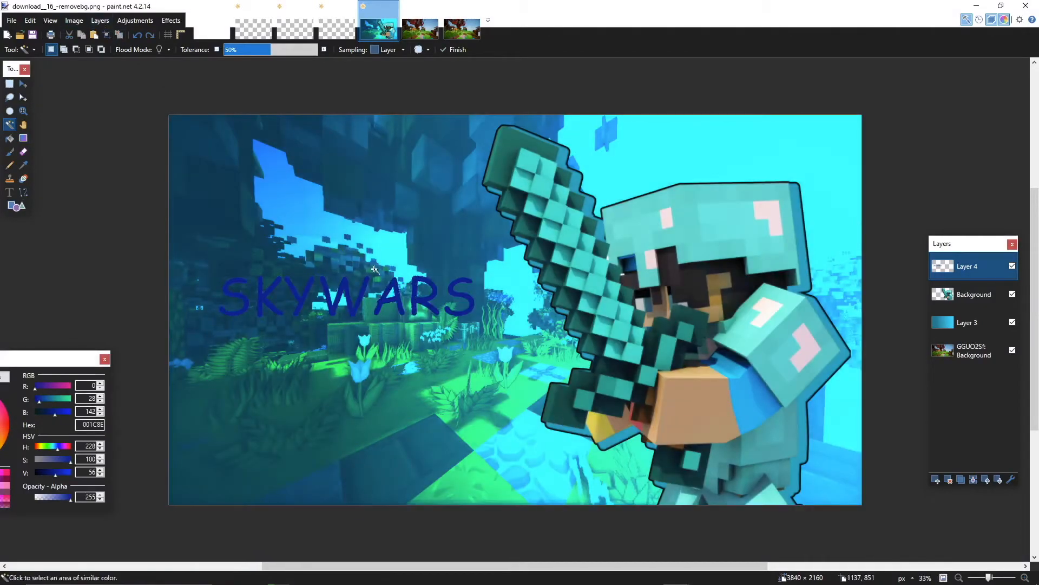
- Reselect the SKYWARS letters, apply a roughly vertical linear gradient between the two blues, and deselect
left_click(288, 281, "shift")
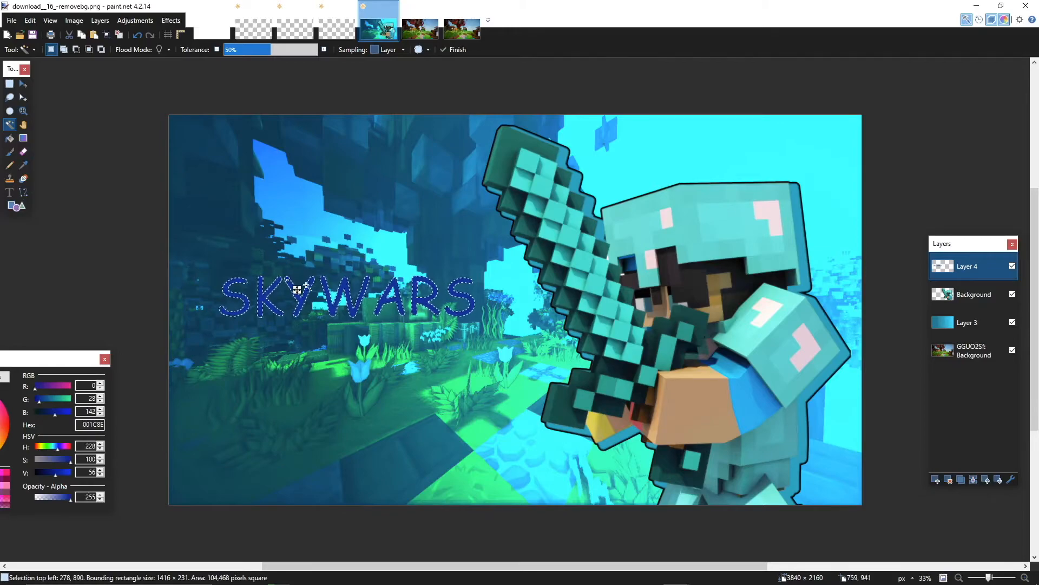
left_click(23, 138)
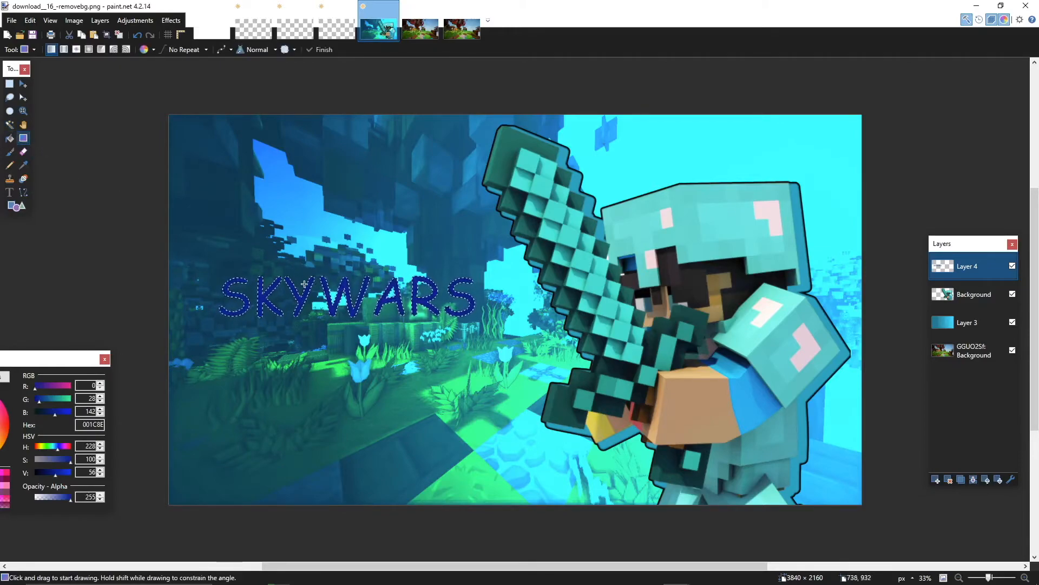
left_click_drag(311, 281, 302, 334)
left_click(119, 35)
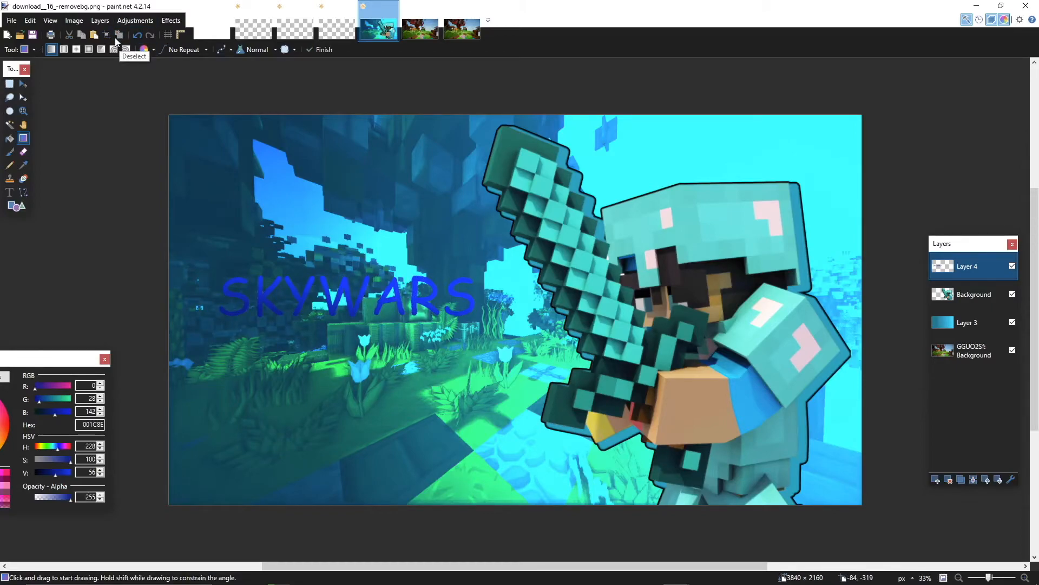
left_click(171, 20)
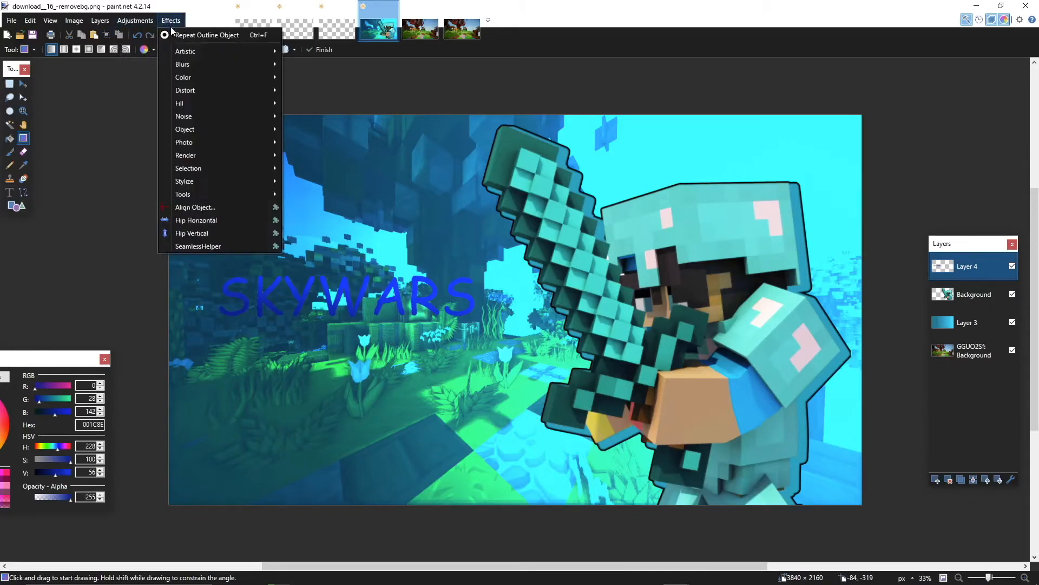
mouse_move(187, 130)
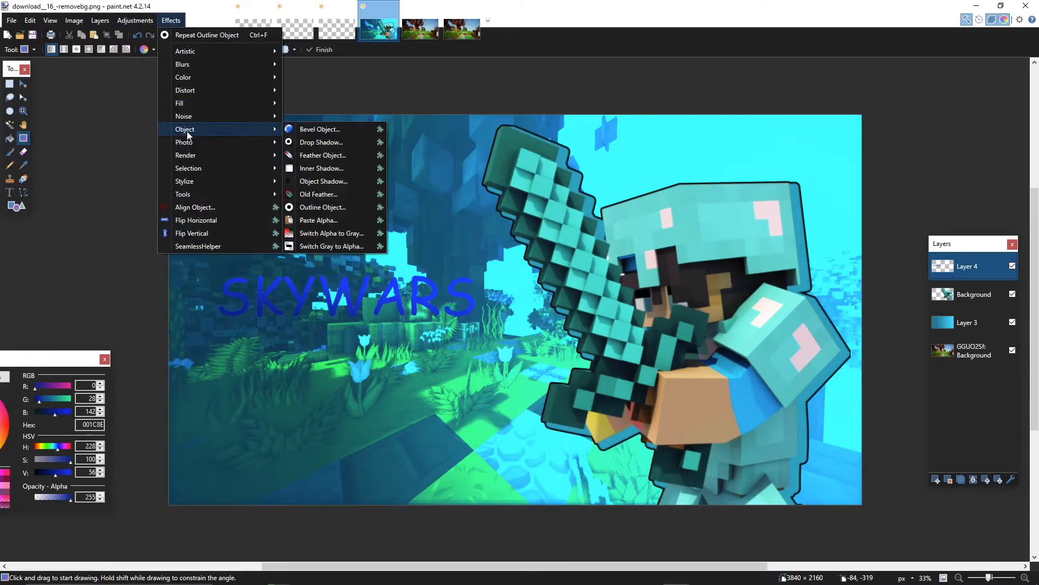
left_click(332, 148)
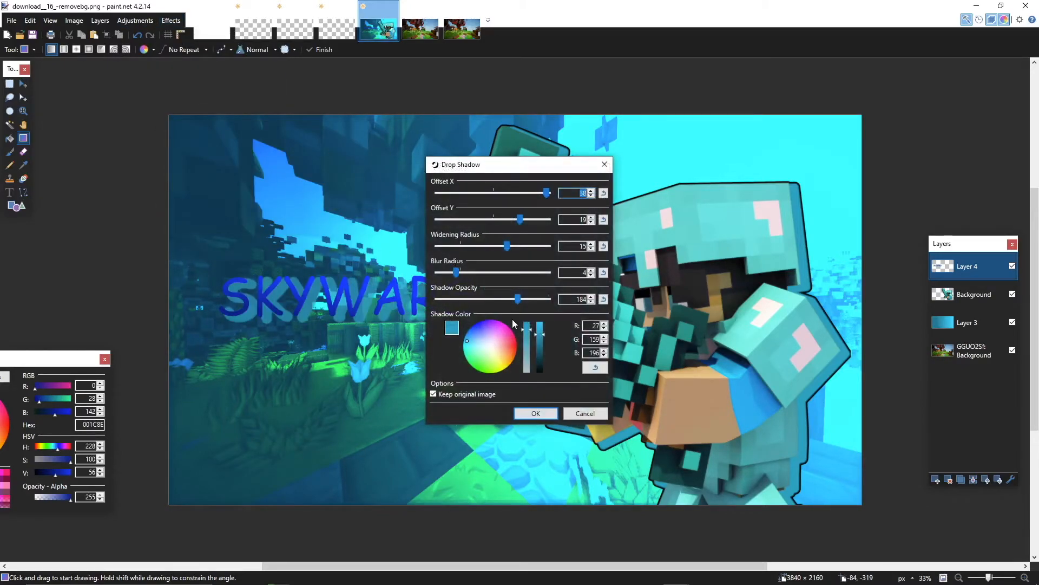
left_click_drag(518, 302, 493, 304)
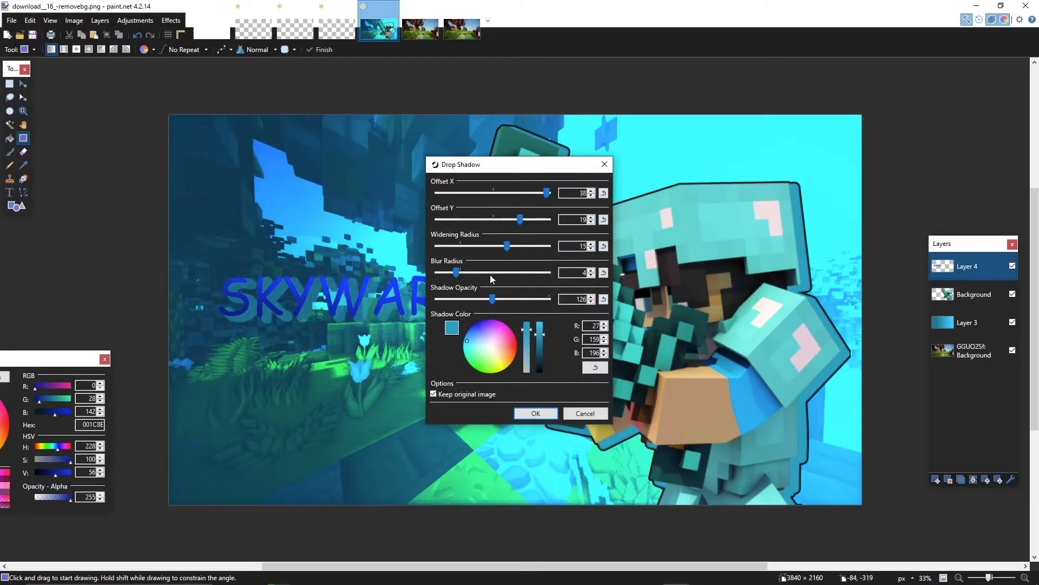
left_click(585, 413)
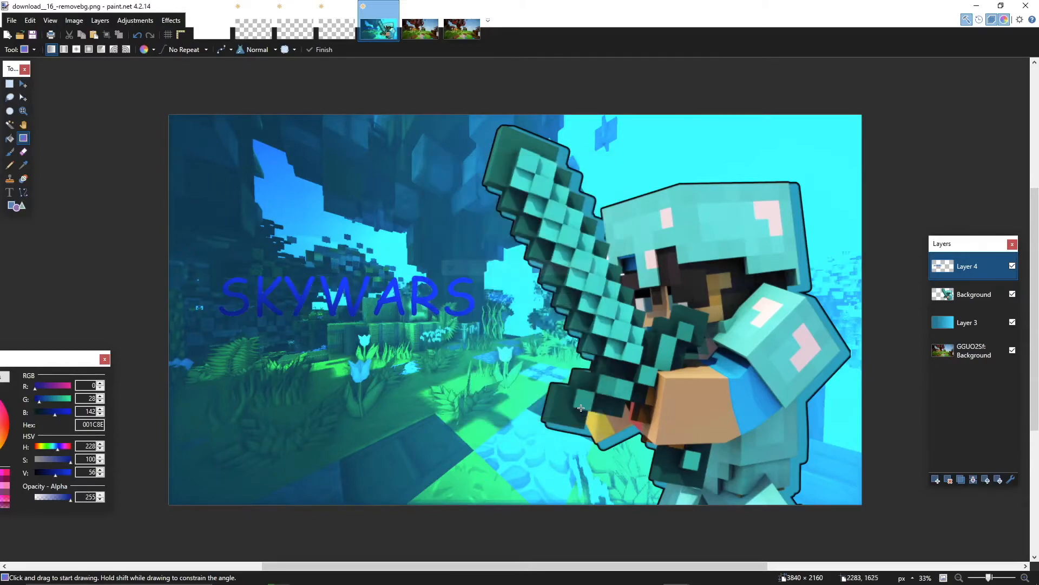
- Apply a black Drop Shadow to the SKYWARS text with offset -15, 1, widening radius 5, blur radius 4 and opacity 184
left_click(165, 25)
mouse_move(202, 141)
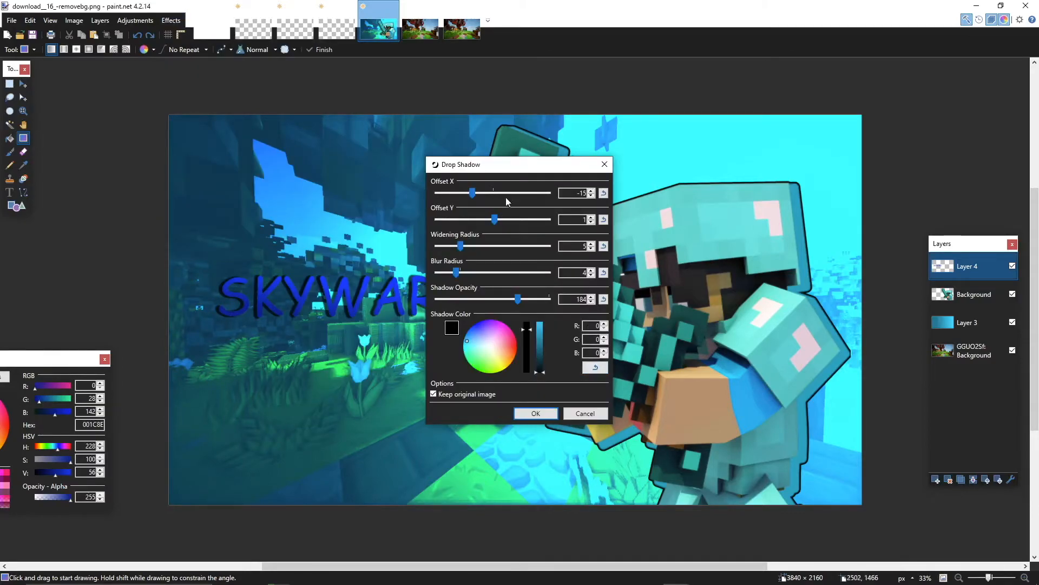
left_click(535, 412)
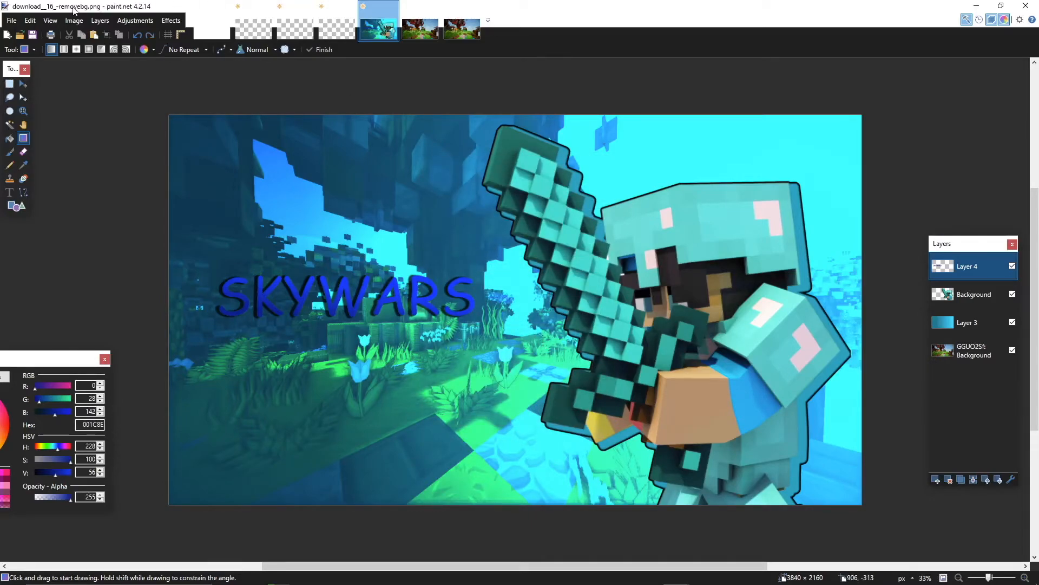
- Apply a black Inner Shadow to the SKYWARS text with light angle -45, shadow length 10 and blur radius 2
left_click(171, 21)
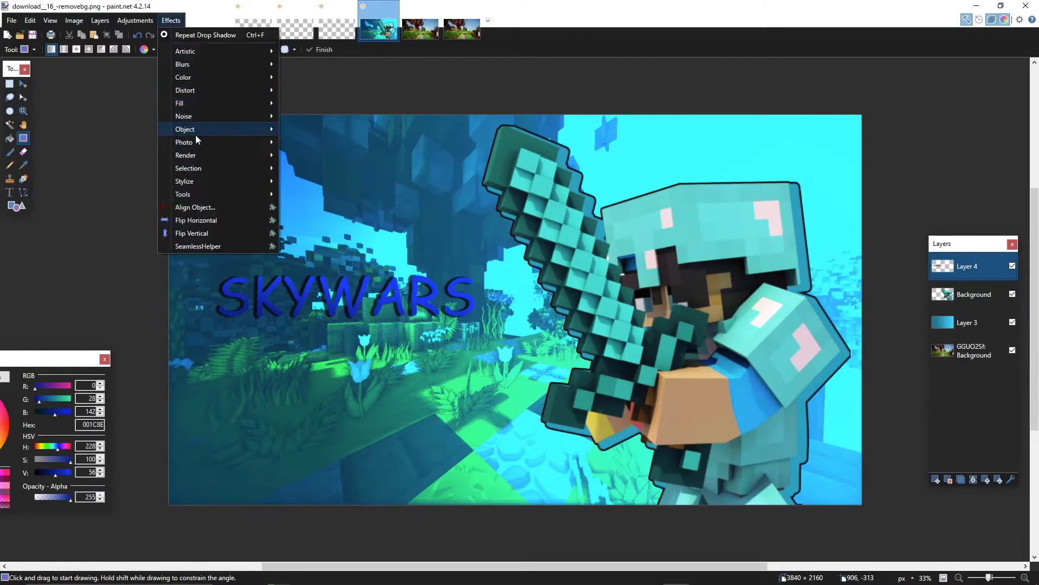
mouse_move(196, 136)
left_click(320, 165)
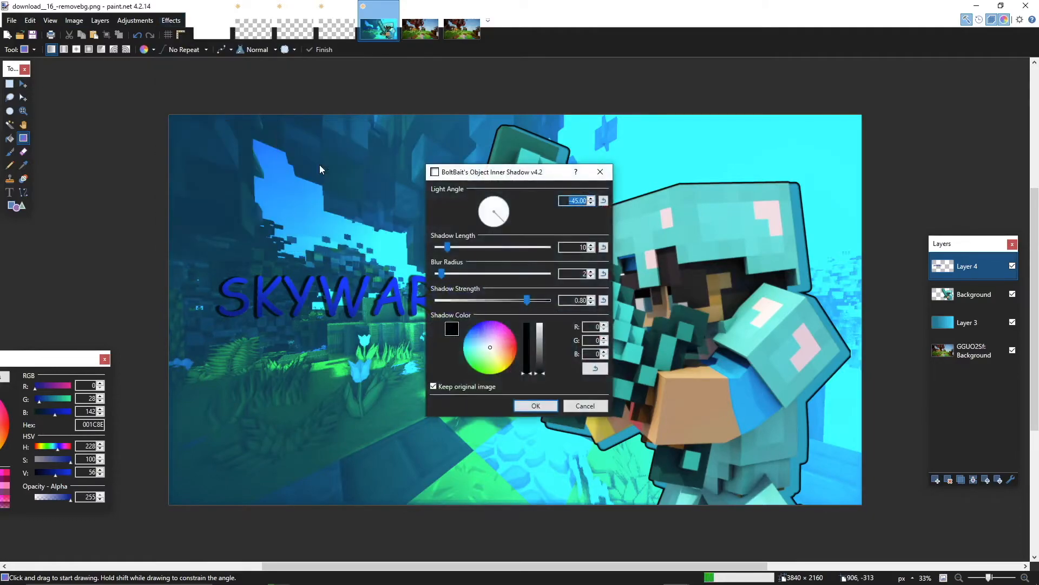
mouse_move(531, 302)
left_mouse_down()
mouse_move(483, 301)
mouse_move(534, 301)
left_mouse_up()
left_click(535, 405)
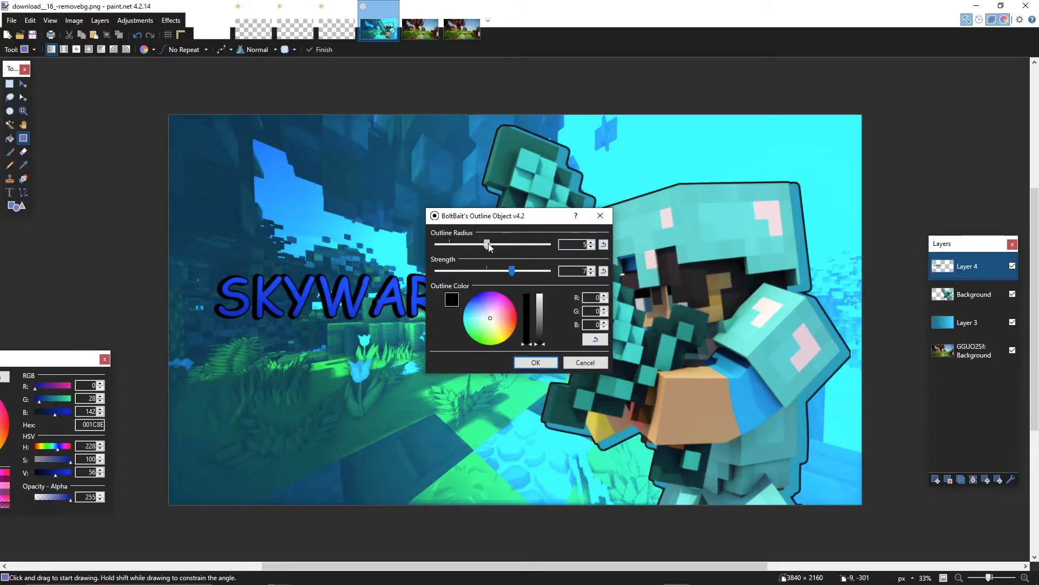
- Outline the SKYWARS text with radius 5 and strength 8 in a near-black colour
left_click_drag(503, 272, 530, 272)
mouse_move(516, 332)
left_mouse_down()
mouse_move(495, 308)
mouse_move(498, 321)
mouse_move(468, 312)
left_mouse_up()
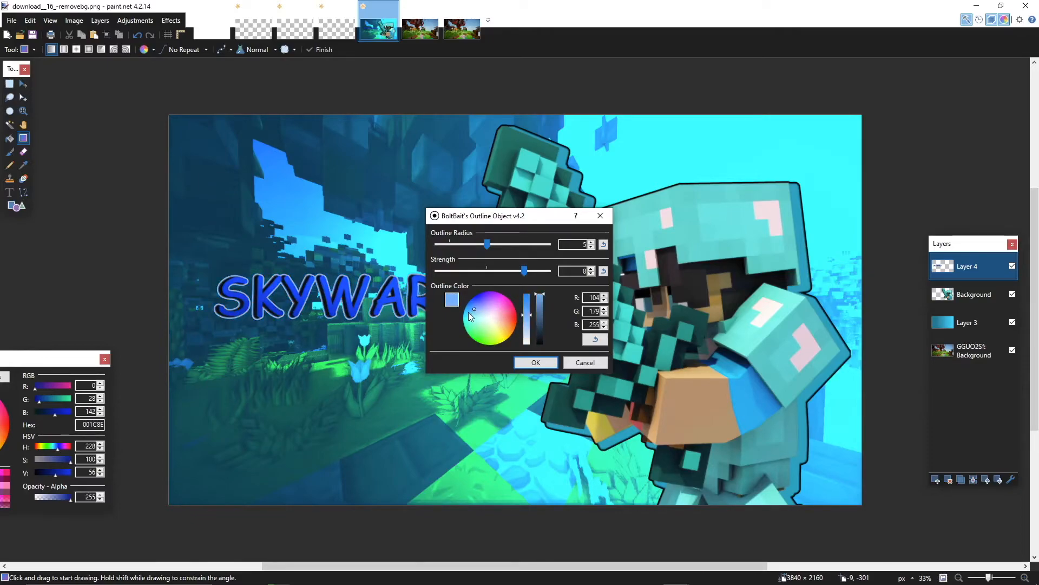
left_click(540, 340)
left_click(536, 363)
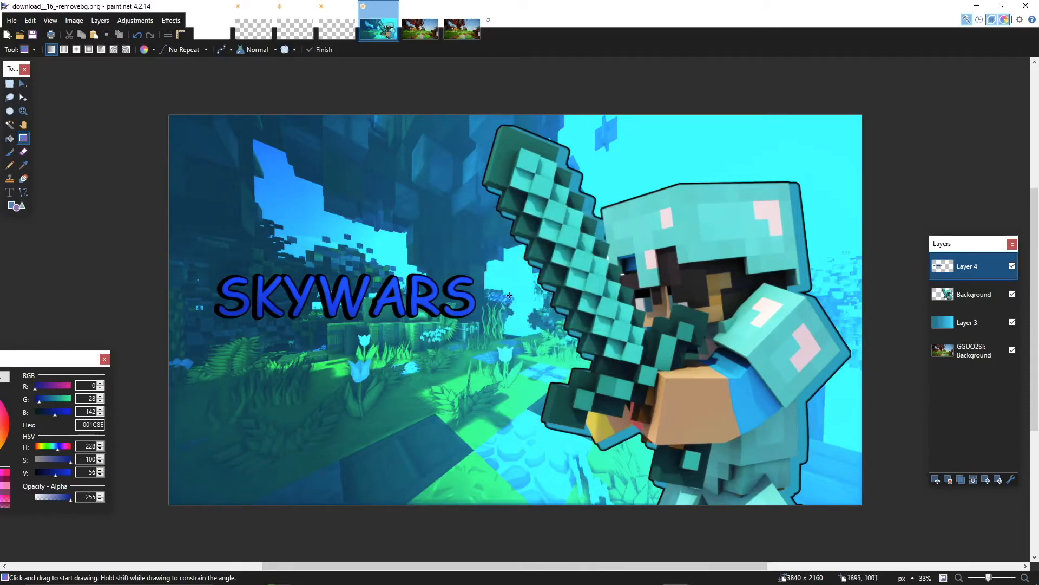
- Undo the stray gradient and move the SKYWARS text up, beside the sword's upper blade
left_click_drag(431, 290, 434, 265)
key("ctrl+z")
left_click(23, 84)
left_click_drag(346, 288, 361, 231)
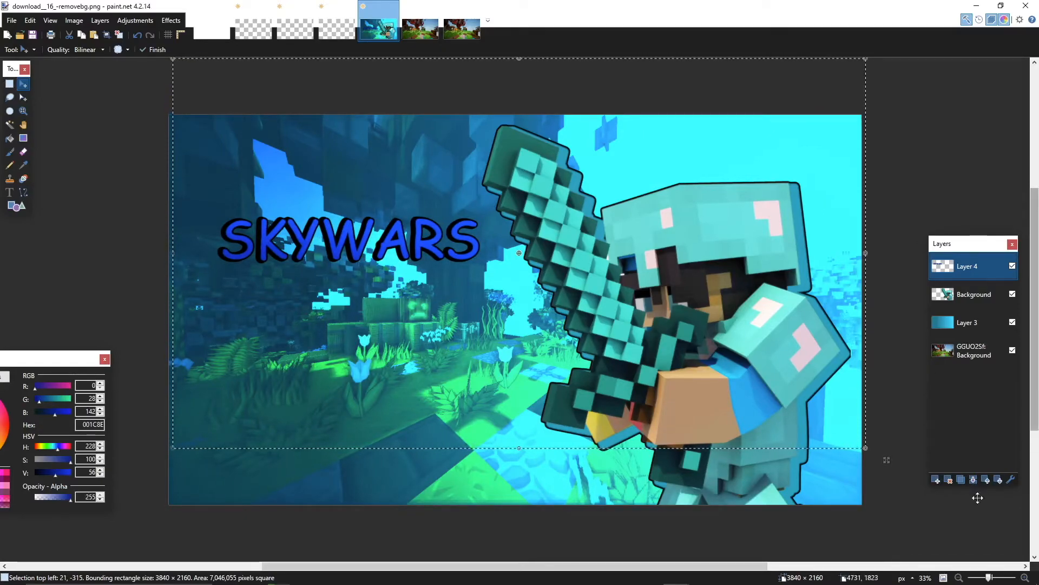
- Add a new layer above the SKYWARS text layer and make Layer 4 active again
left_click(937, 480)
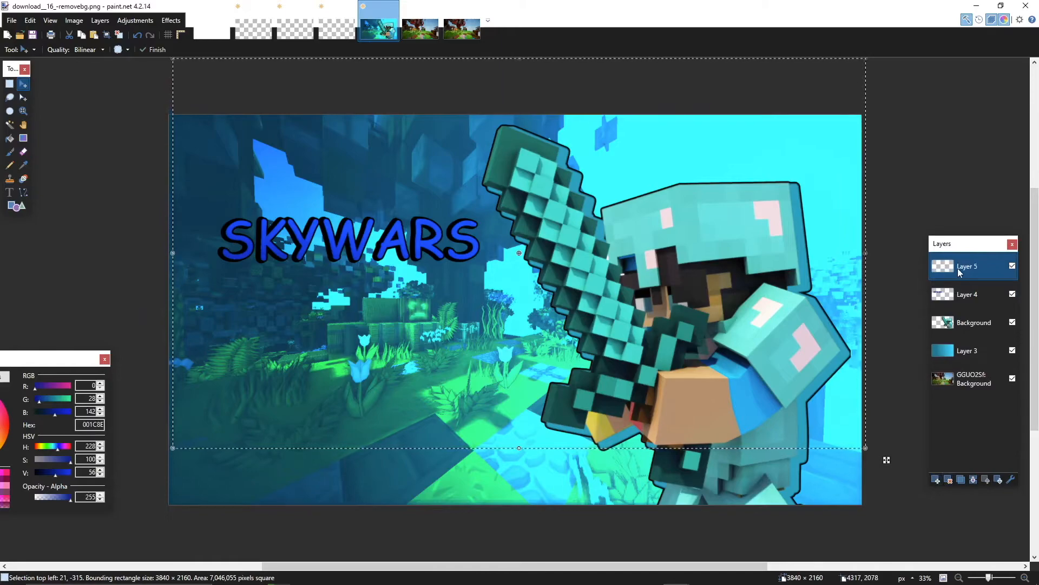
left_click(961, 297)
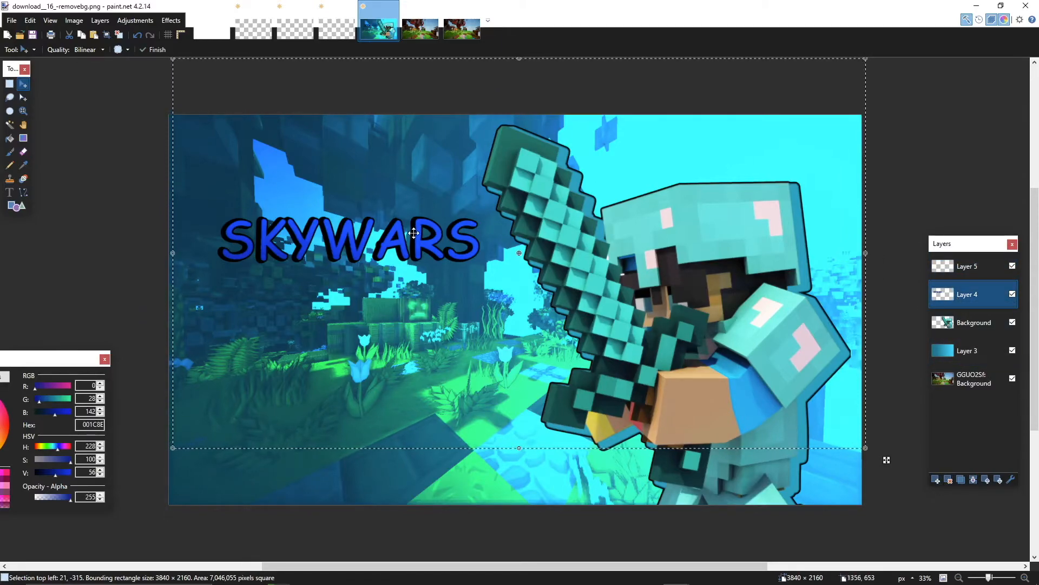
- Tilt the SKYWARS text in perspective with Rotate / Zoom roll values 18.44 and 48.07, and position it just beside the sword
mouse_move(303, 222)
left_mouse_down()
mouse_move(300, 240)
mouse_move(293, 212)
left_mouse_up()
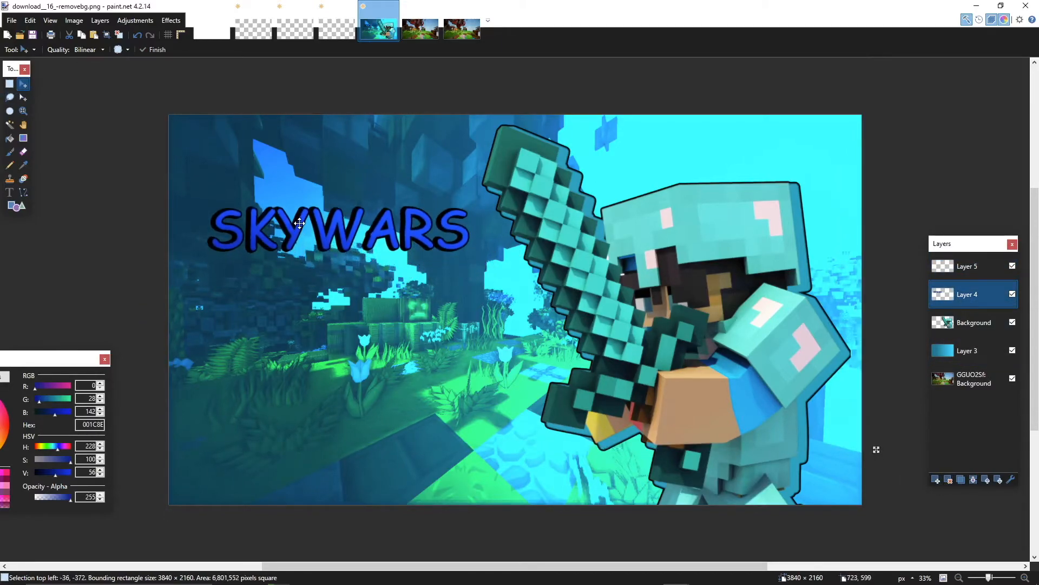
left_click(100, 20)
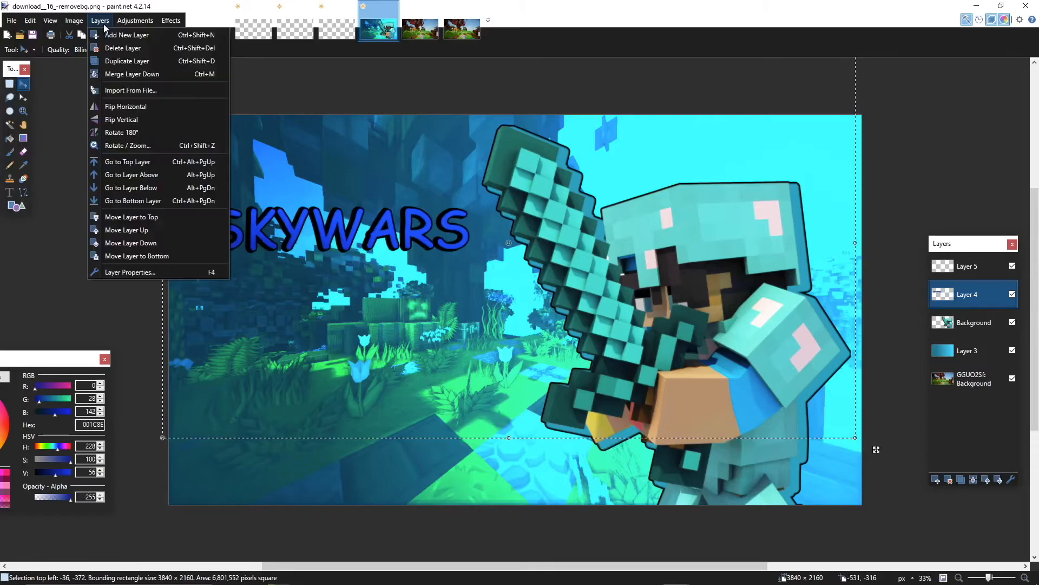
left_click(129, 147)
left_click_drag(451, 230, 460, 232)
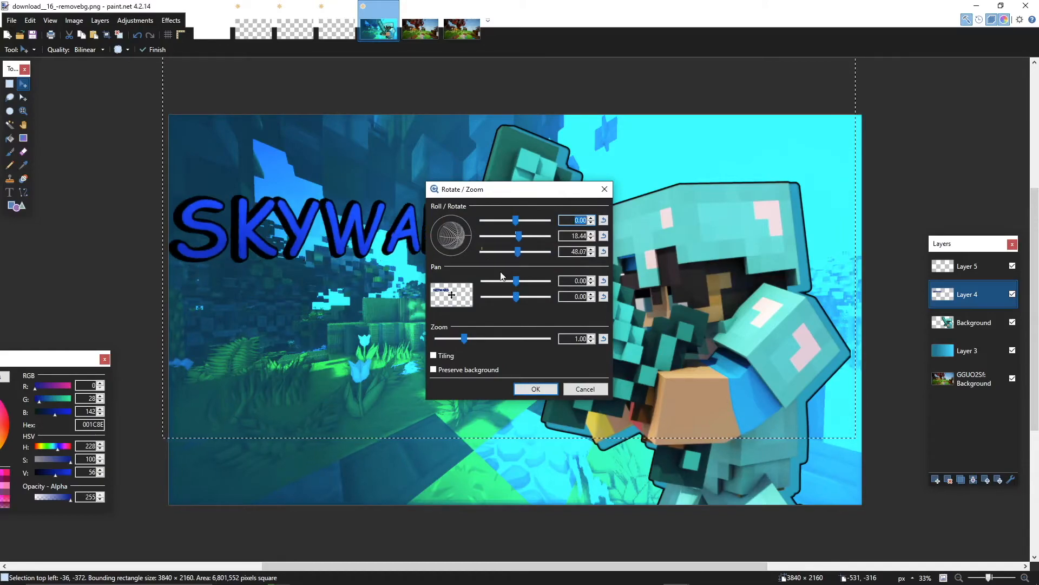
left_click(535, 388)
left_click_drag(354, 226, 406, 219)
- Add a hidden spare layer on top, then write THUMBNAIL below SKYWARS on Layer 5 in Comic Sans MS, size 216
left_click(935, 479)
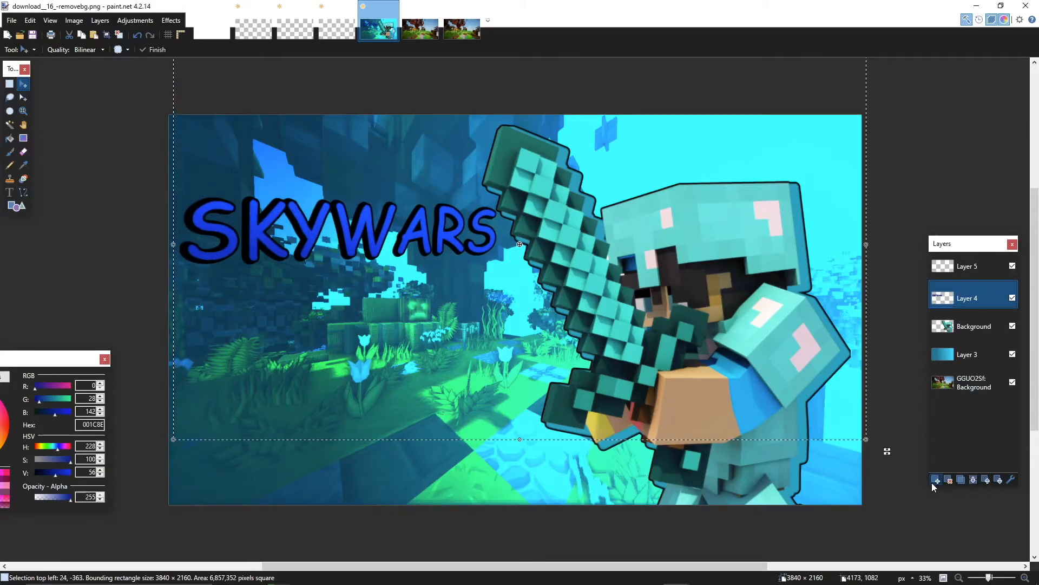
left_click(1013, 295)
left_click_drag(997, 273, 989, 293)
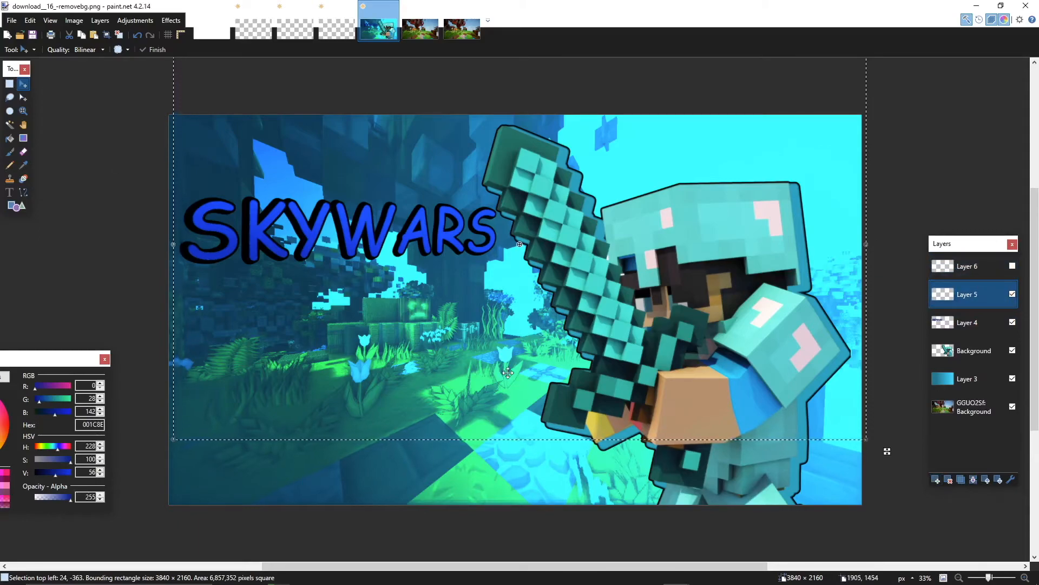
left_click(9, 192)
left_click(285, 287)
type("THUMBNAIL")
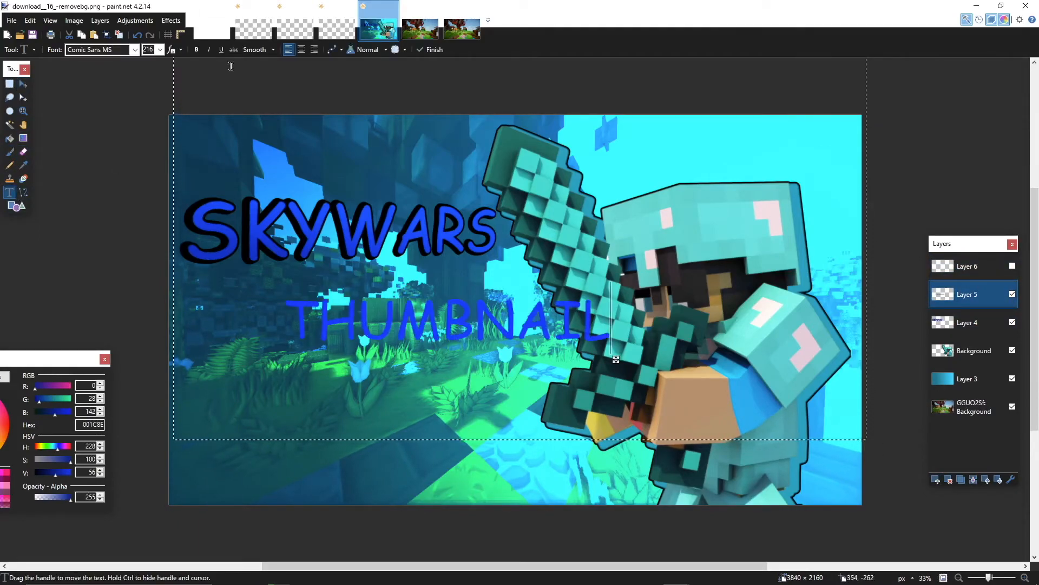
- Apply the Drop Shadow and the inner shading effect to the THUMBNAIL text, keeping their existing settings
left_click(172, 20)
mouse_move(205, 130)
left_click(321, 143)
left_click(536, 414)
left_click(171, 21)
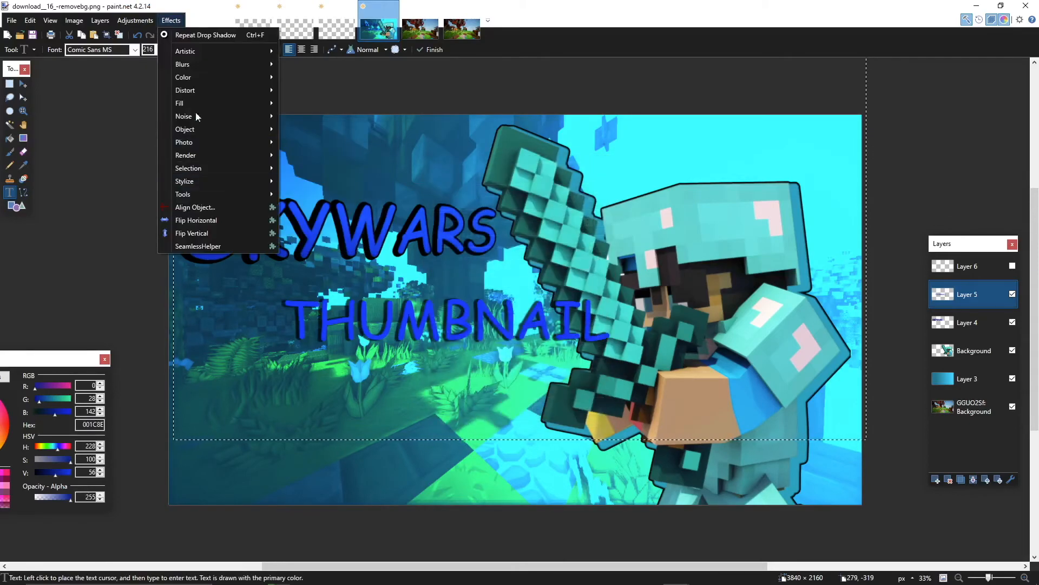
left_click(304, 207)
left_click(536, 345)
- Give the THUMBNAIL text an Object Shadow of radius 4, offset 0.42 and 0.52, strength 0.87, plus the Outline Object effect
left_click(171, 20)
left_click(322, 169)
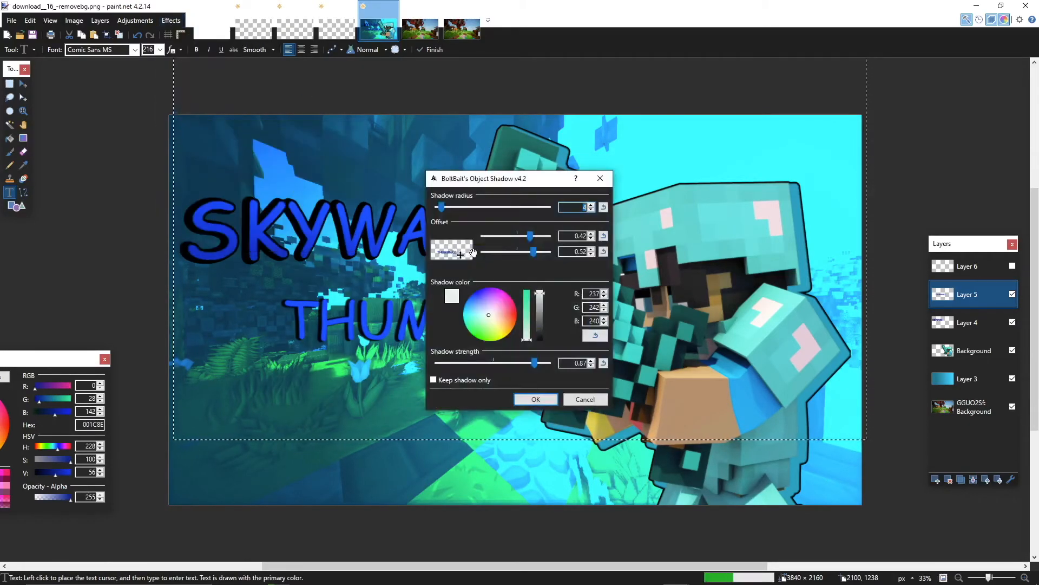
left_click(537, 395)
left_click(171, 20)
left_click(311, 207)
left_click(536, 370)
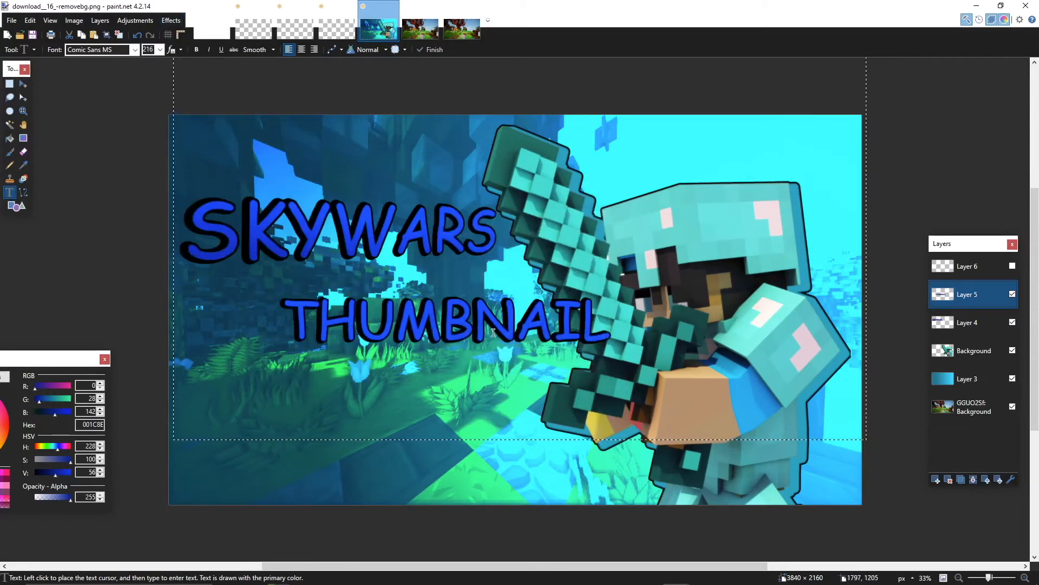
- Set the primary colour to light blue and the secondary colour to its darker shade 2690A0
left_click_drag(66, 358, 190, 367)
left_click_drag(122, 414, 103, 428)
left_click(76, 403)
double_click(247, 433)
key("ctrl+c")
left_click(103, 387)
left_click(106, 405)
double_click(252, 434)
key("ctrl+v")
left_click_drag(233, 481, 221, 482)
left_click(267, 367)
- Fill the THUMBNAIL letters with a light-to-dark blue gradient, deselect, and undo the stray extra gradient
left_click(10, 125)
left_click(301, 321)
left_click(24, 139)
left_click_drag(364, 304, 378, 343)
left_click(119, 35)
left_click_drag(67, 120, 56, 123)
key("ctrl+z")
- Move the THUMBNAIL text beneath SKYWARS, tilt it in perspective with Rotate / Zoom, and deselect
left_click(23, 84)
left_click_drag(360, 324, 260, 313)
left_click(100, 20)
left_click(124, 145)
left_click_drag(449, 246, 454, 246)
key("Return")
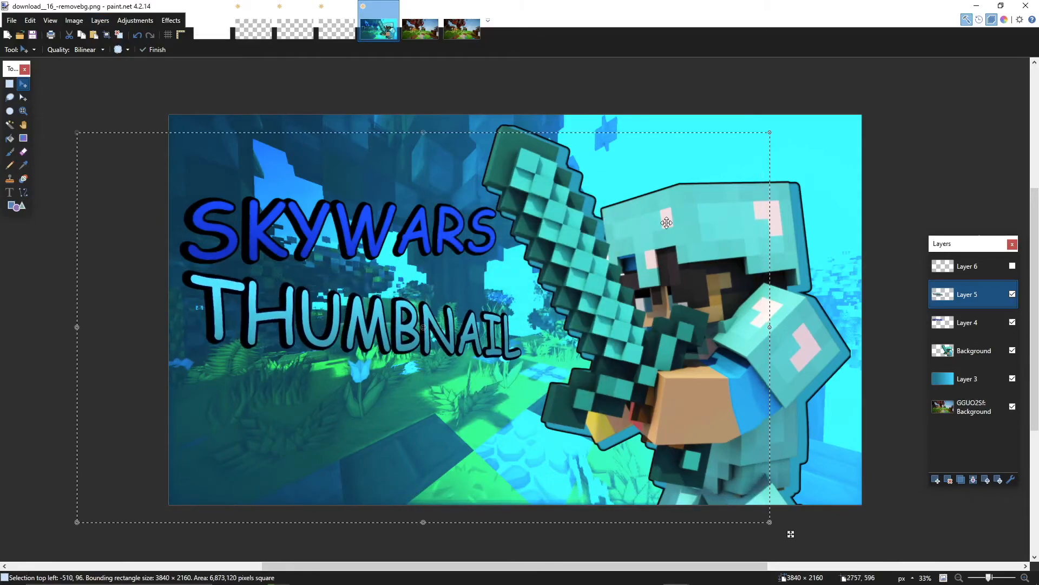
left_click(119, 35)
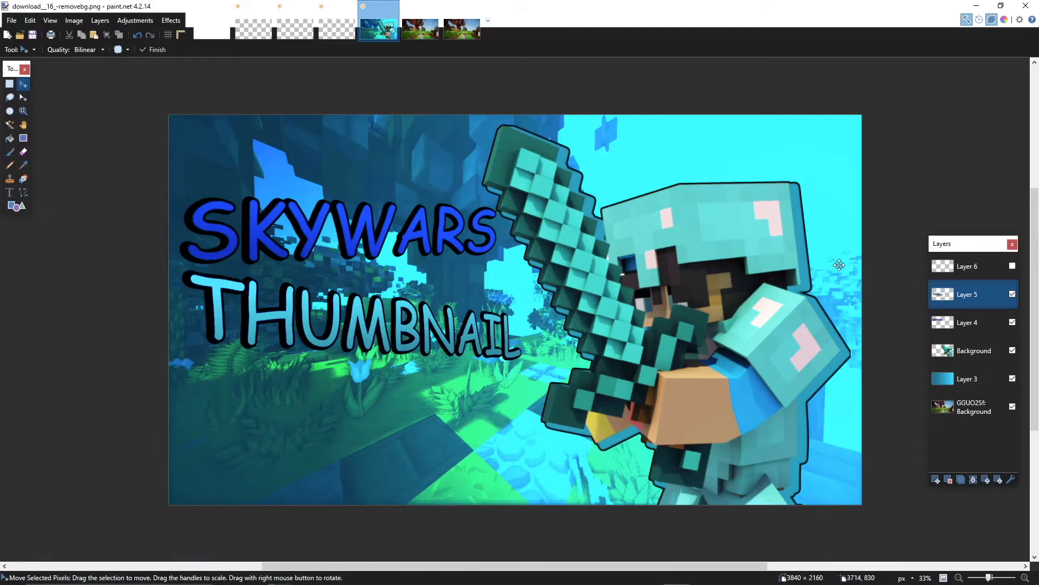
- Apply a Bulge of 45 to the GGUO2Sf background layer, centred at -0.80 horizontally and 0.22 vertically
left_click(973, 411)
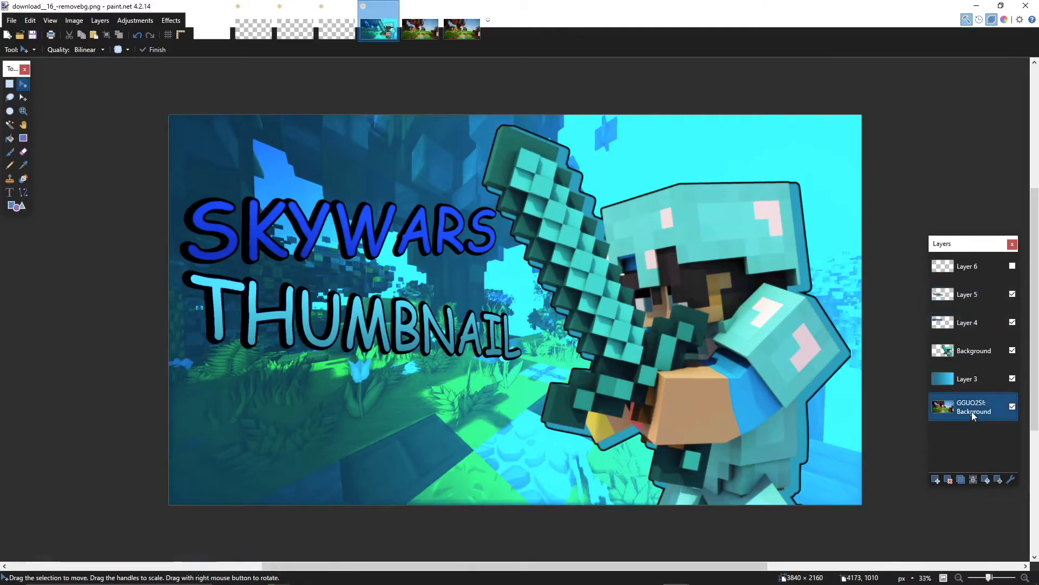
left_click(171, 20)
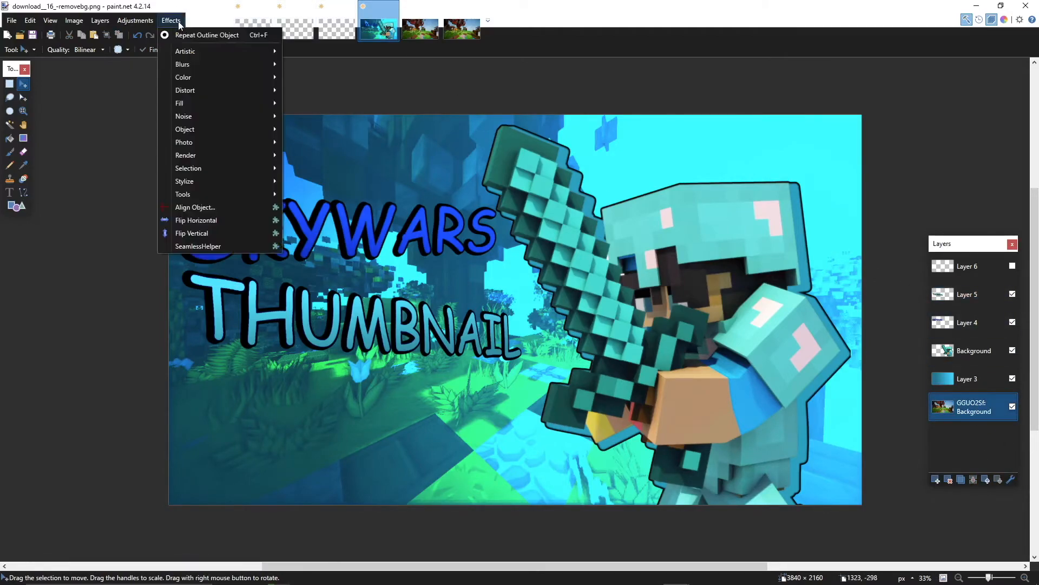
mouse_move(189, 89)
left_click(306, 90)
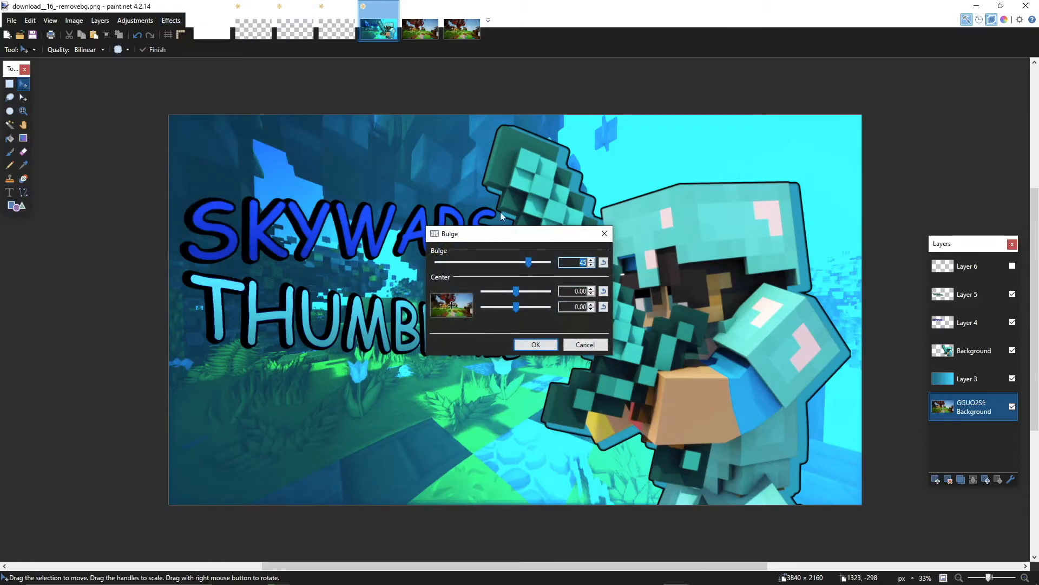
left_click_drag(516, 290, 489, 290)
left_click(536, 344)
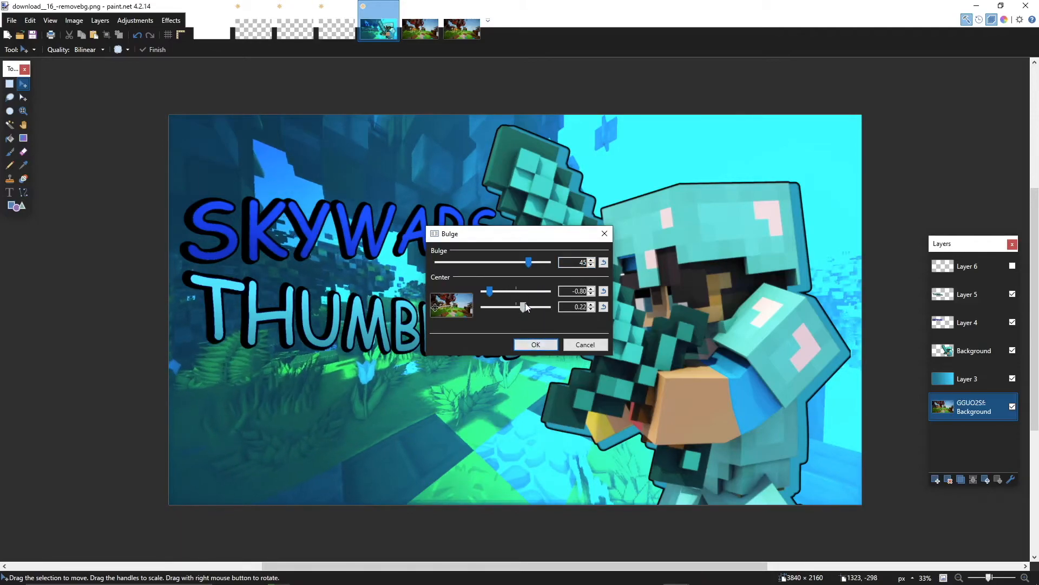
left_click(535, 344)
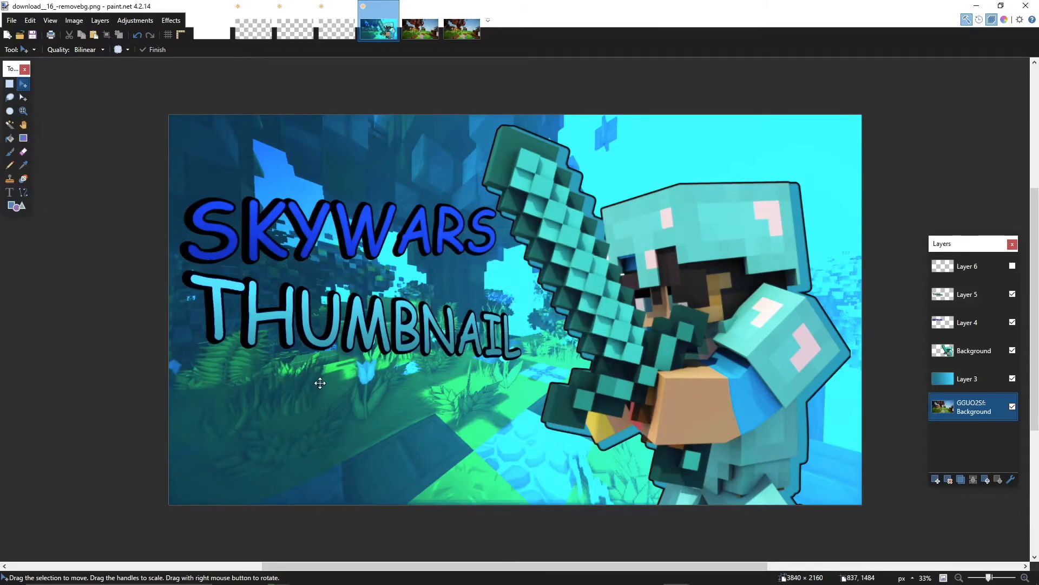
left_click(1012, 479)
left_click(534, 347)
- Open DkBVgx7W4AAFuIn.png from the MC Screenshots folder as a separate image, then return to the thumbnail
left_click(21, 35)
double_click(125, 101)
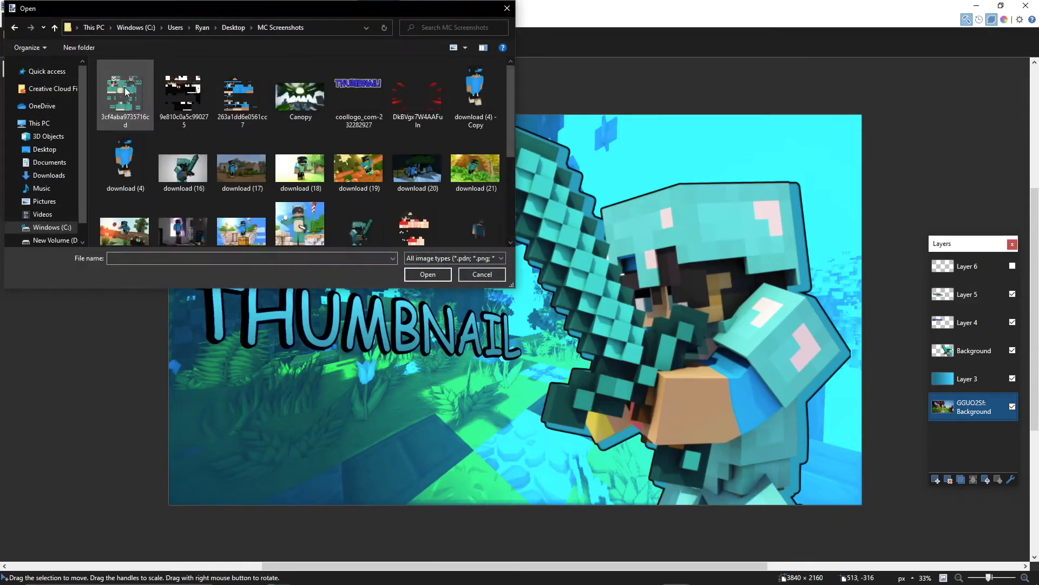
left_click(412, 105)
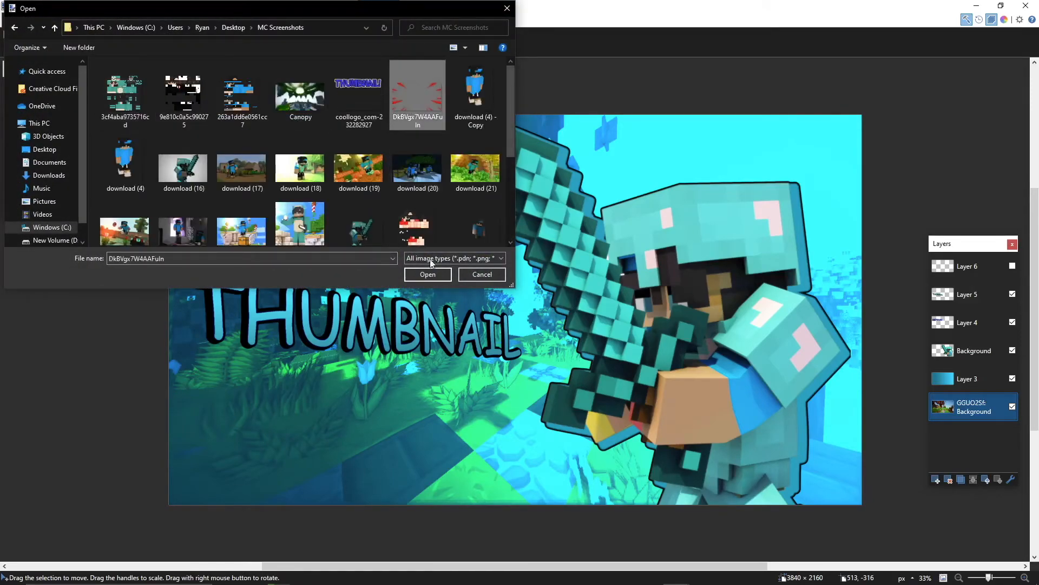
left_click(428, 270)
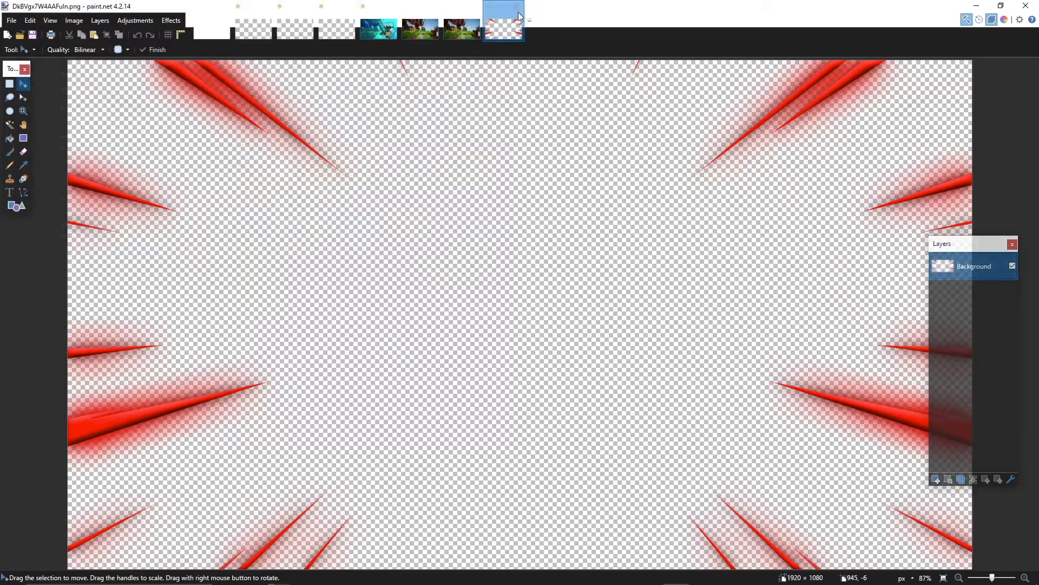
left_click(518, 7)
- Insert the DkBVgx7W4AAFuIn image from the desktop's MC Screenshots folder into the thumbnail as a new layer
left_click(1001, 6)
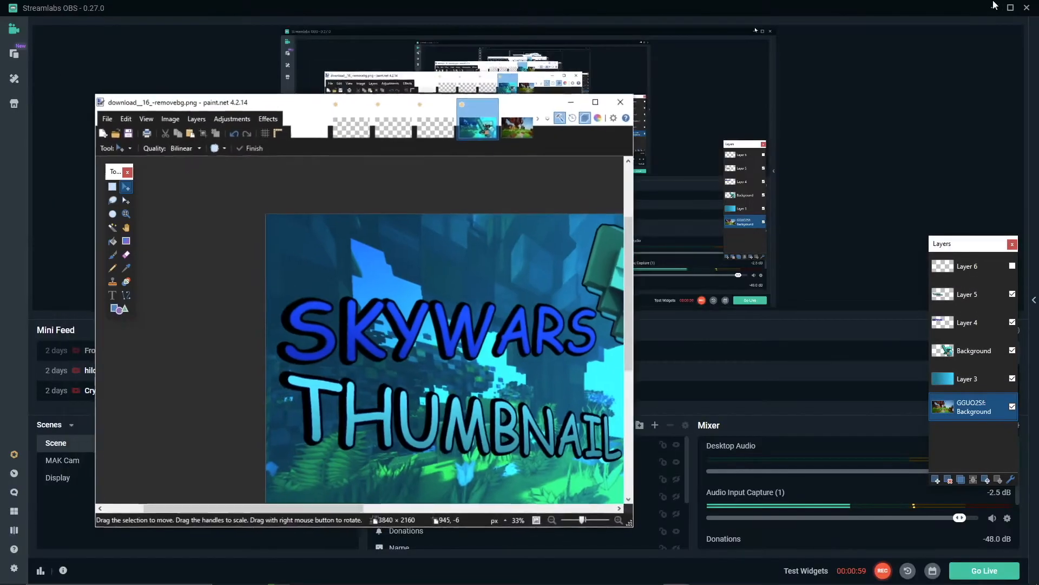
left_click(994, 8)
left_click(854, 207)
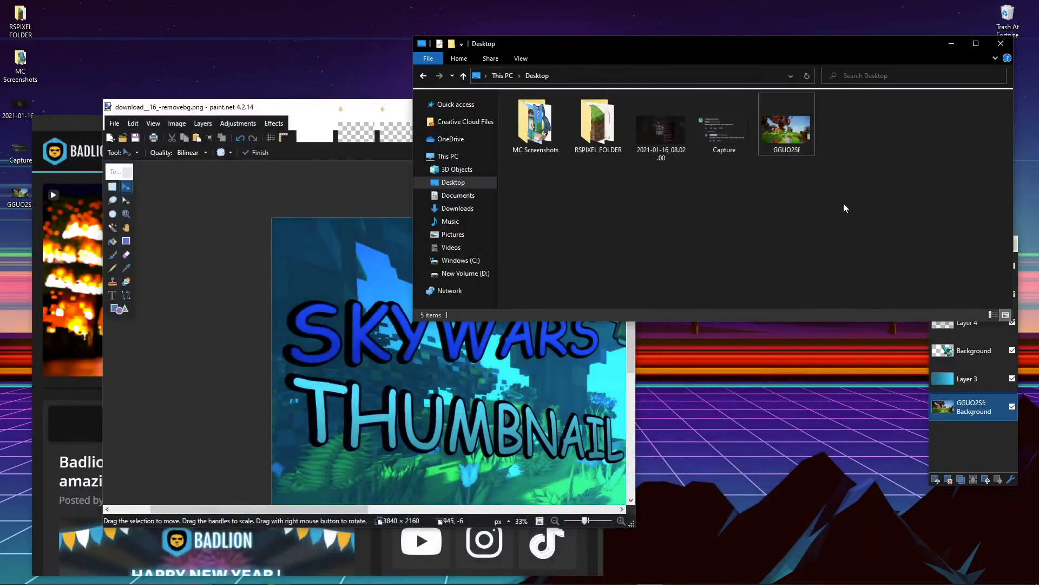
double_click(536, 126)
left_click_drag(843, 130, 376, 366)
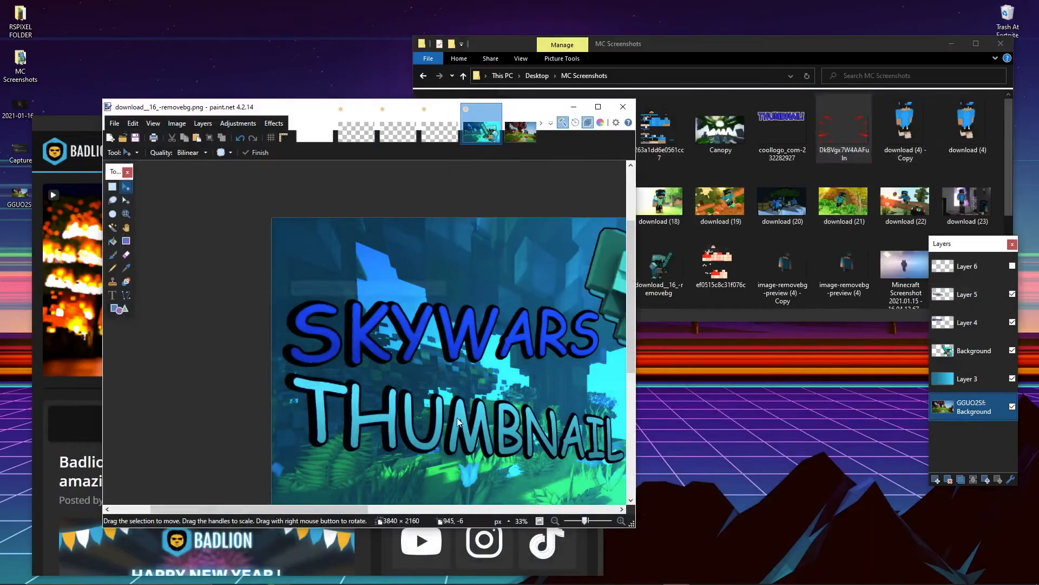
left_click(375, 366)
left_click(598, 106)
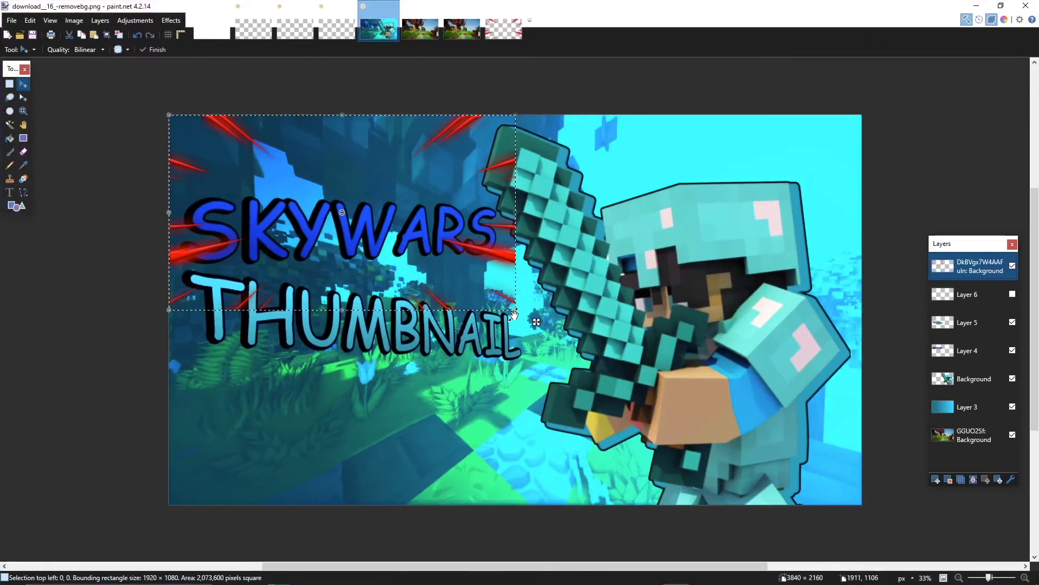
- Stretch the red streaks over the whole canvas and place their layer below the character, directly above Layer 3
left_click_drag(515, 315, 861, 507)
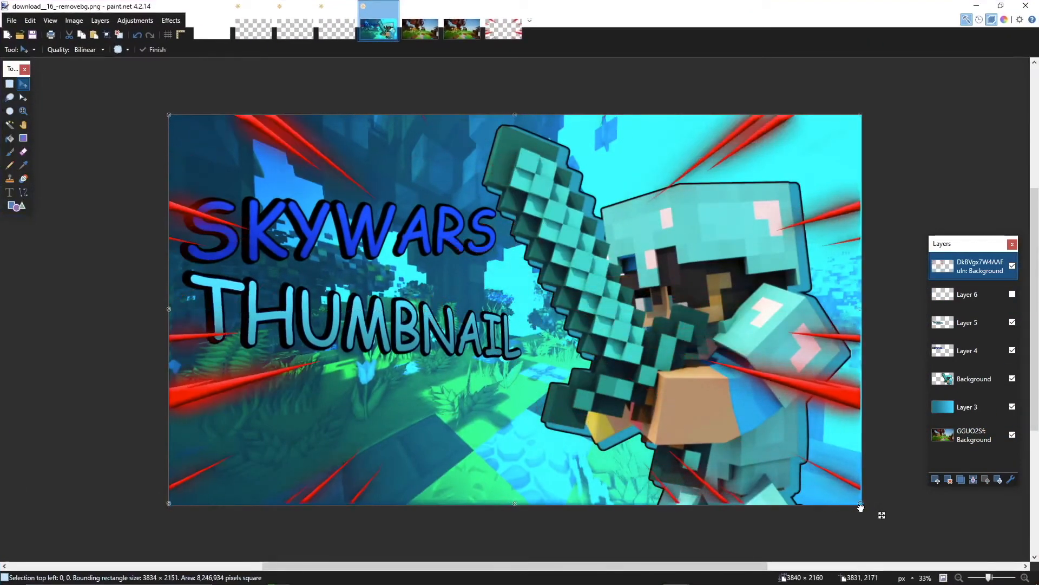
left_click_drag(991, 269, 964, 412)
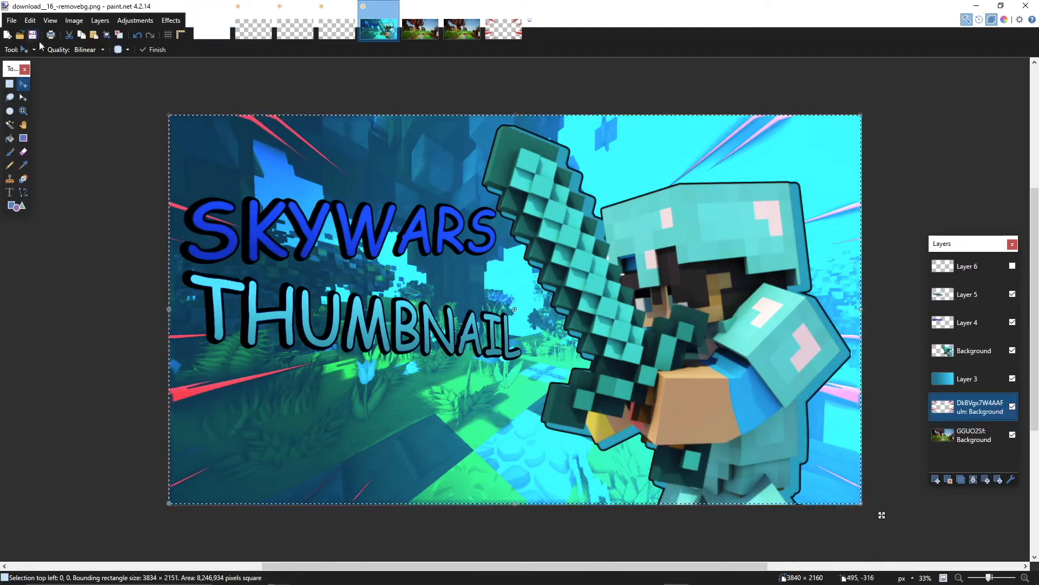
left_click(1004, 20)
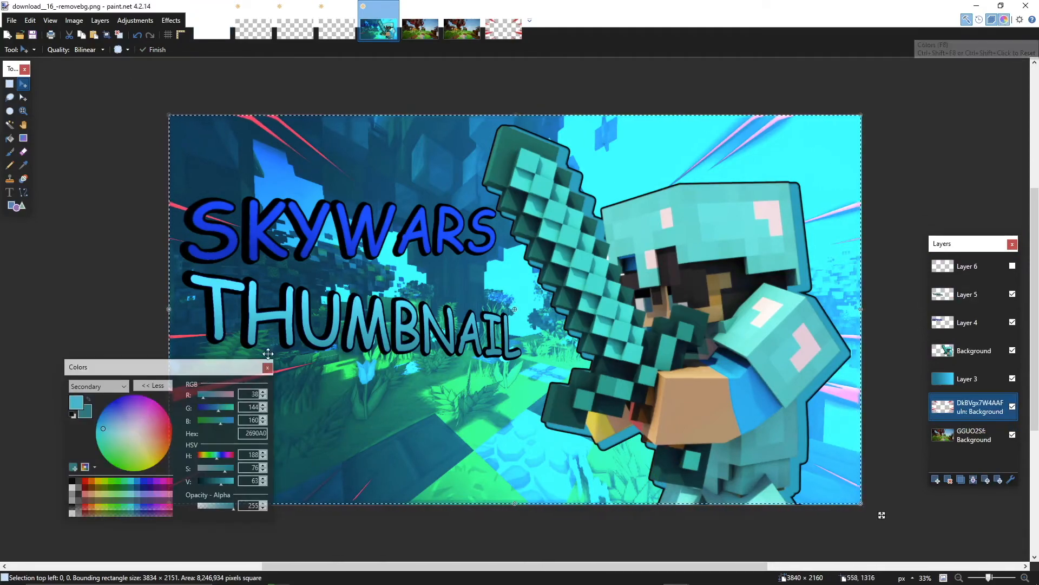
left_click_drag(127, 373, 88, 374)
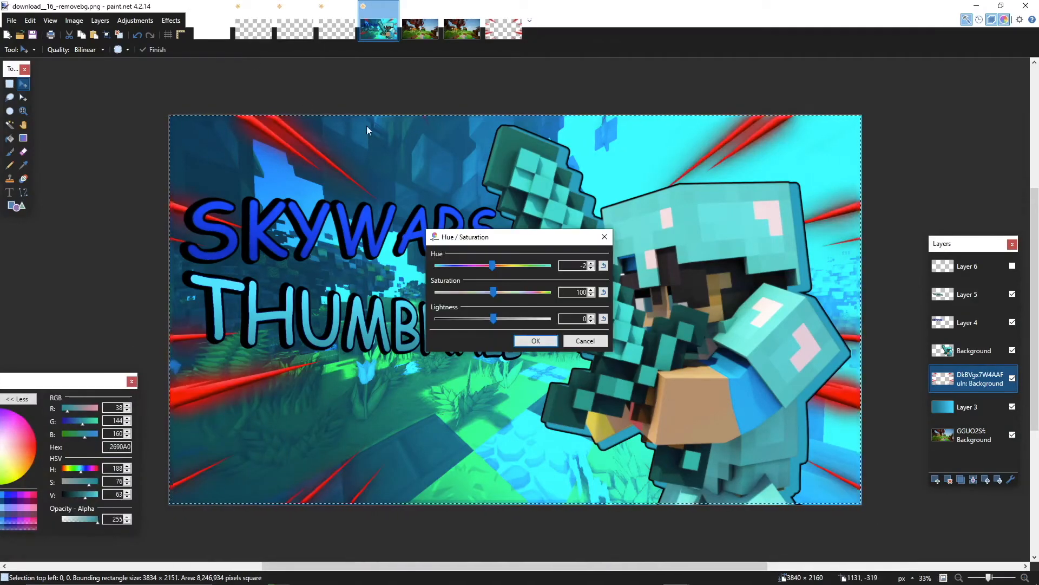
- Shift the red streaks to deep blue with Hue / Saturation and clear the selection
left_click(605, 238)
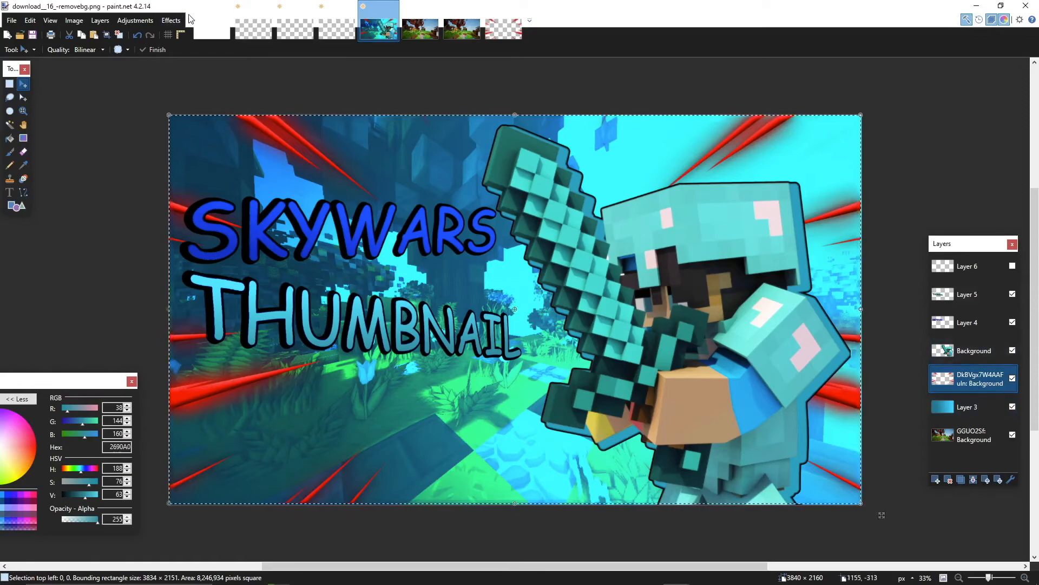
left_click(144, 22)
left_click(145, 21)
left_click(151, 24)
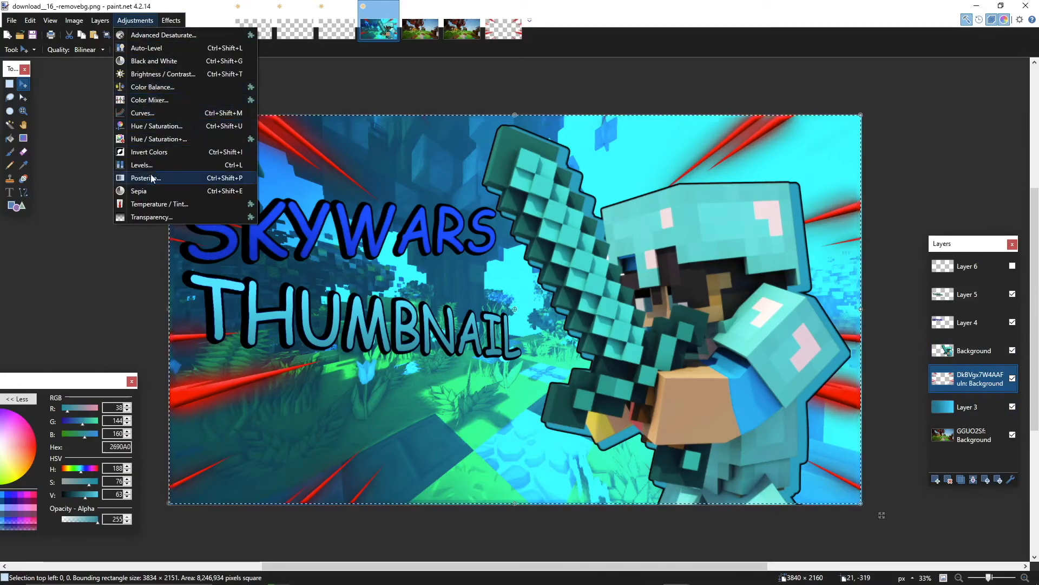
left_click(155, 127)
left_click_drag(494, 271, 454, 267)
left_click(536, 339)
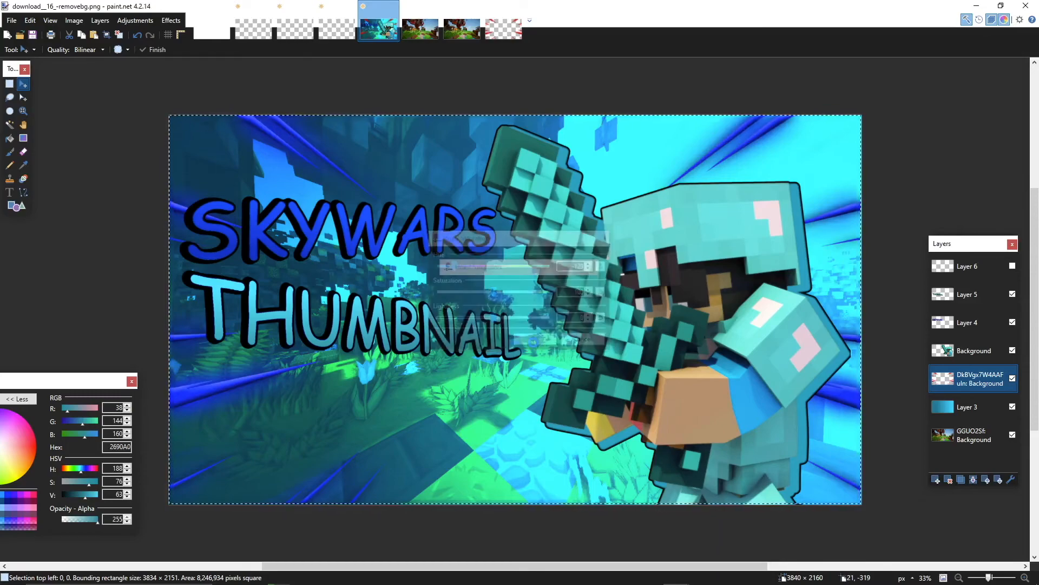
key("ctrl+d")
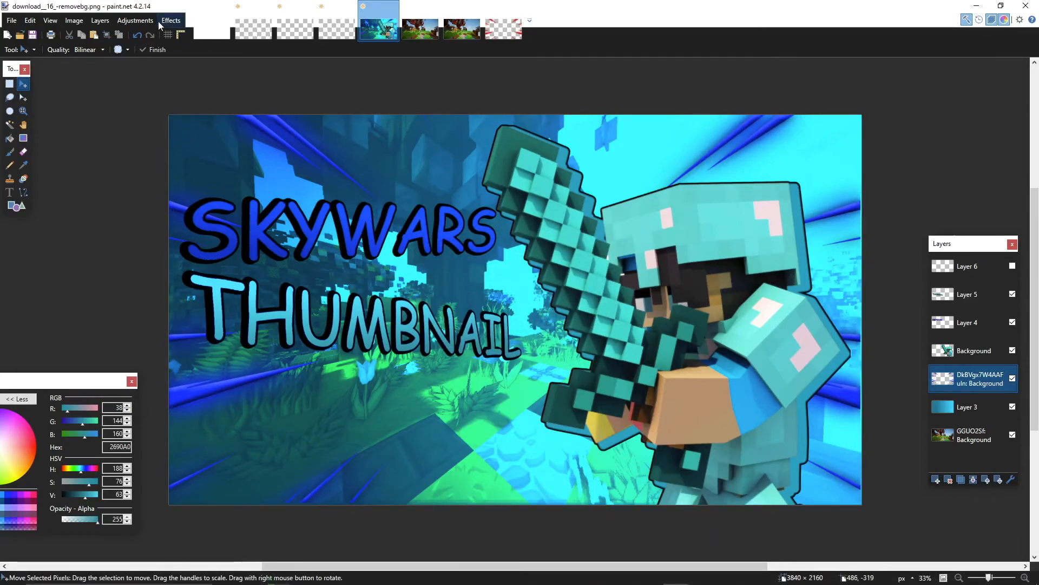
- Insert the paint.net logo image from File Explorer into the thumbnail as a new top layer
left_click(1001, 6)
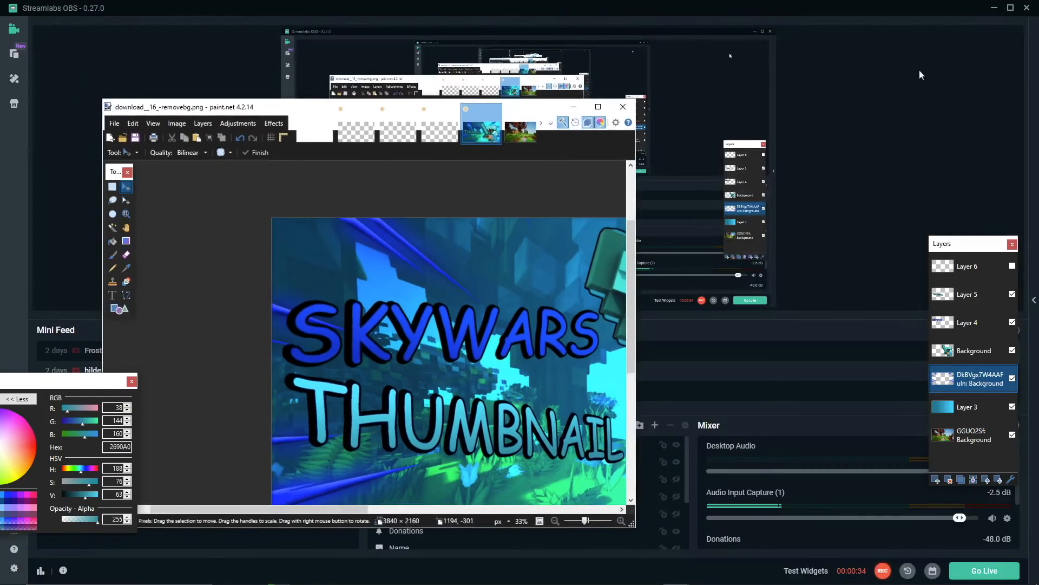
left_click(995, 7)
left_click(851, 135)
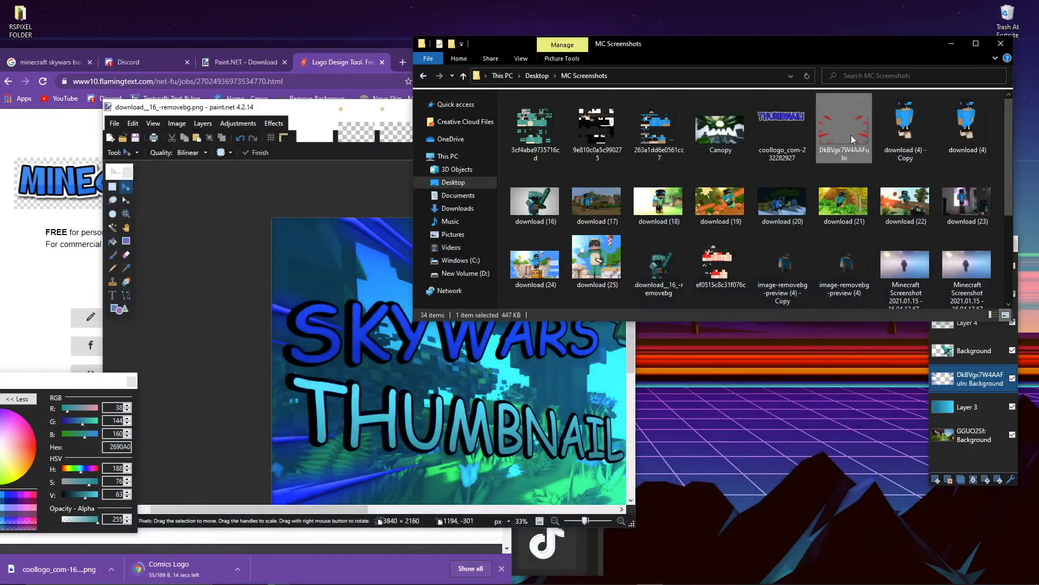
scroll(759, 172, "down", 5)
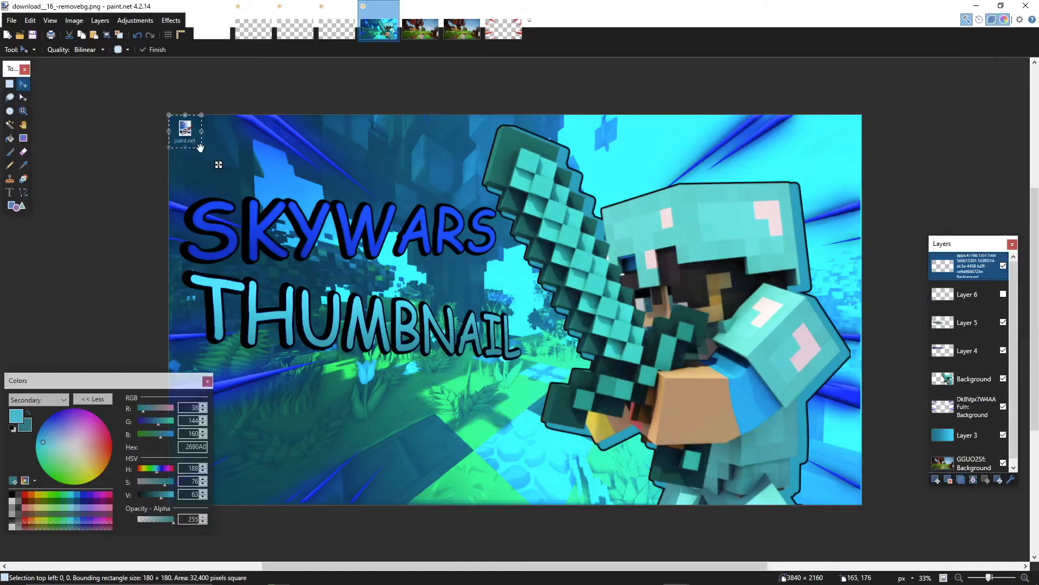
- Enlarge the paint.net logo to about 1122 × 831 pixels and place it below the THUMBNAIL text
left_click_drag(201, 150, 328, 232)
left_click_drag(286, 182, 407, 428)
left_click_drag(449, 478, 492, 511)
left_click_drag(406, 449, 387, 439)
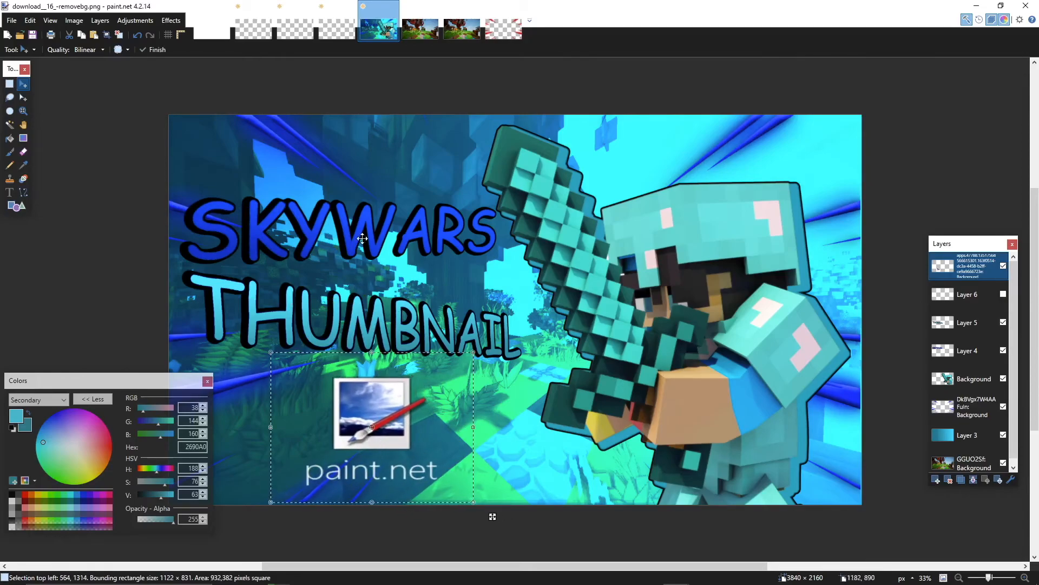
- Add a blue drop shadow to the paint.net logo with offset X 0, offset Y -1 and colour RGB 20, 67, 255
left_click(171, 20)
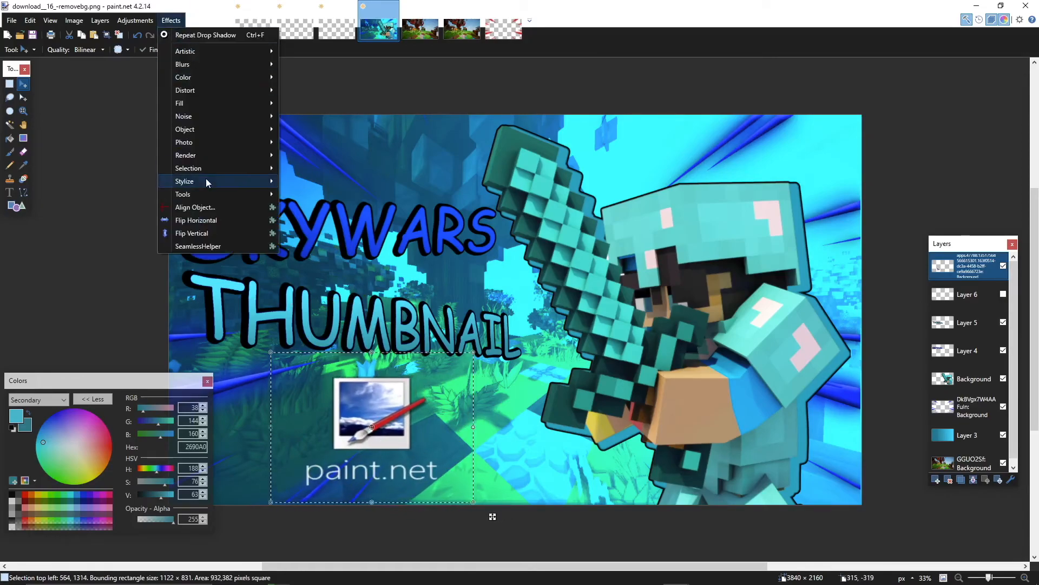
mouse_move(192, 144)
left_click(346, 164)
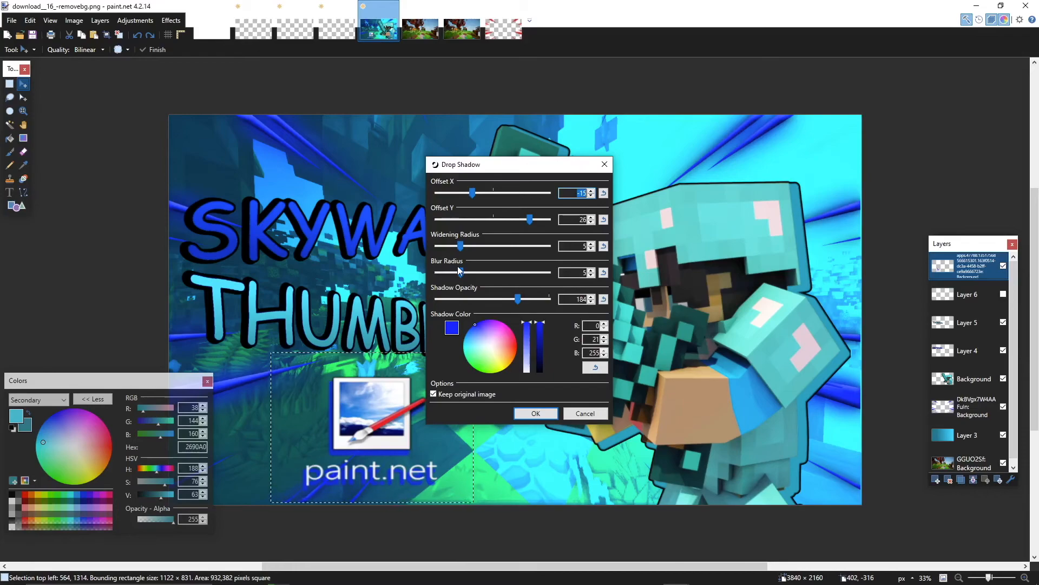
left_click_drag(468, 327, 472, 337)
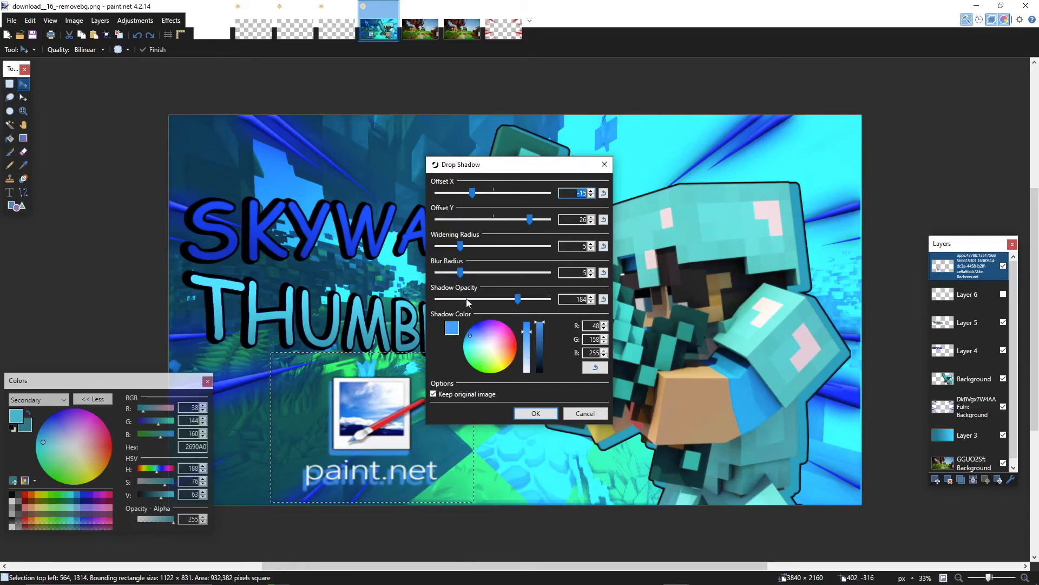
left_click(473, 327)
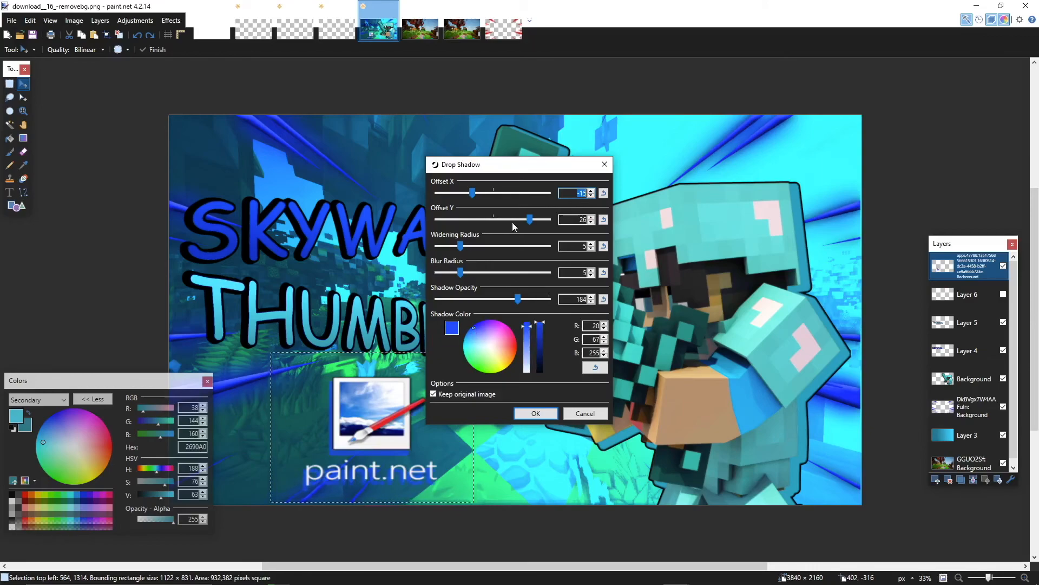
left_click_drag(529, 222, 489, 229)
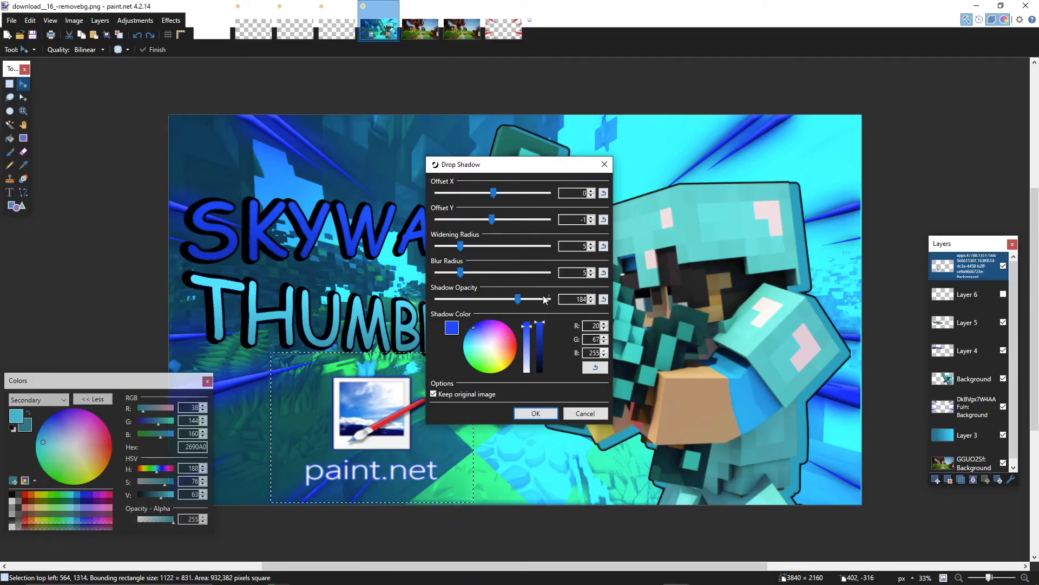
left_click(536, 413)
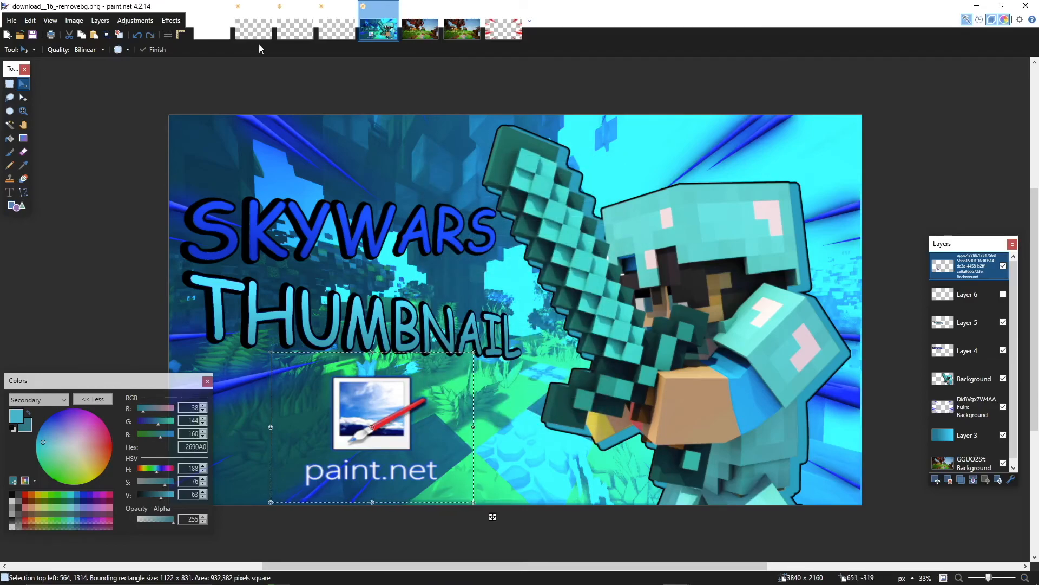
- Apply a Bulge effect of 45 to the paint.net logo, centred at -0.60 horizontally and 0.22 vertically
left_click(170, 24)
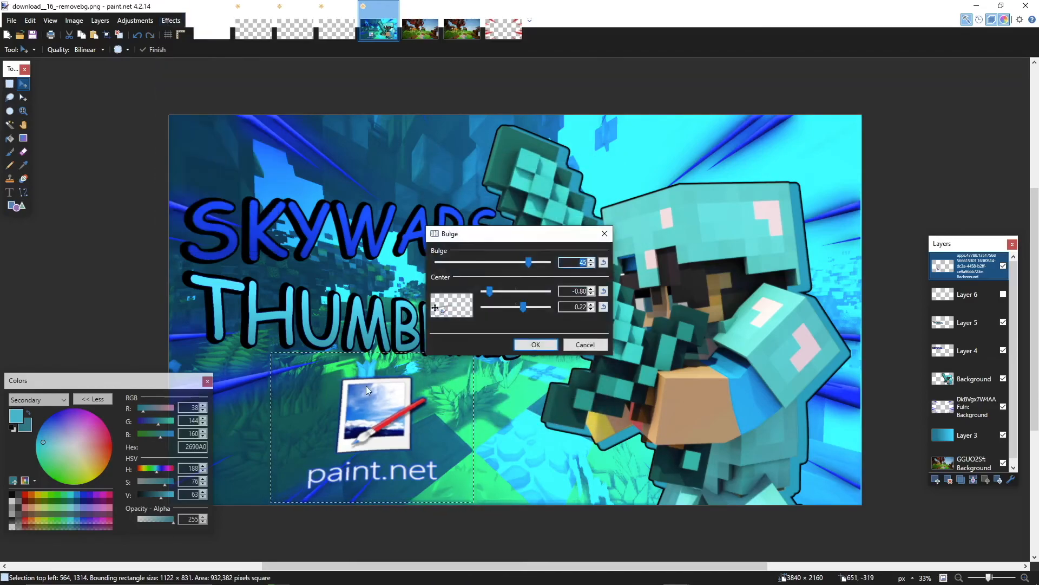
left_click_drag(490, 292, 496, 294)
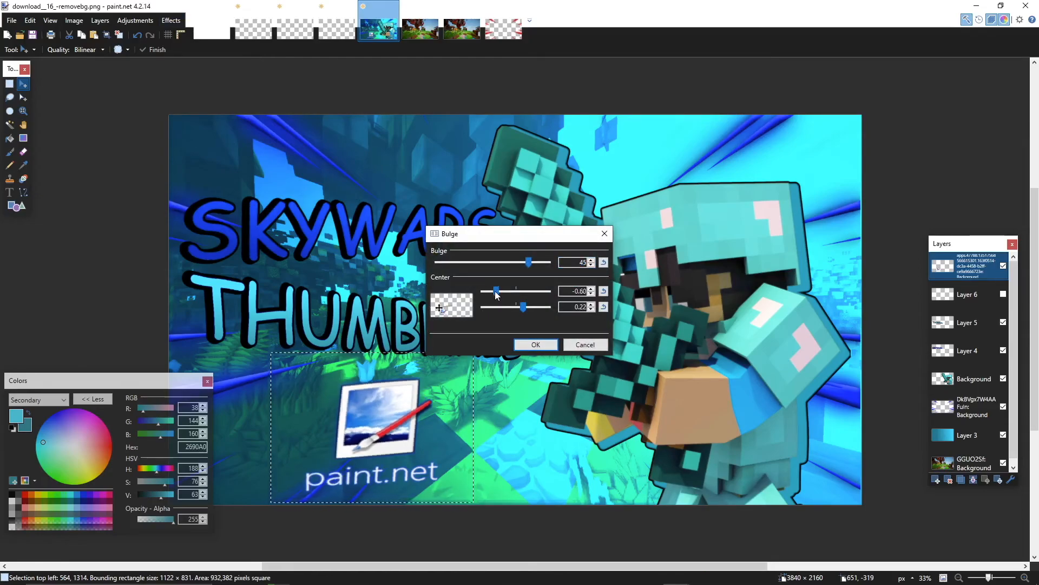
left_click(536, 344)
- Tilt the paint.net logo in perspective with Rotate / Zoom so that it looks slightly larger
left_click(100, 20)
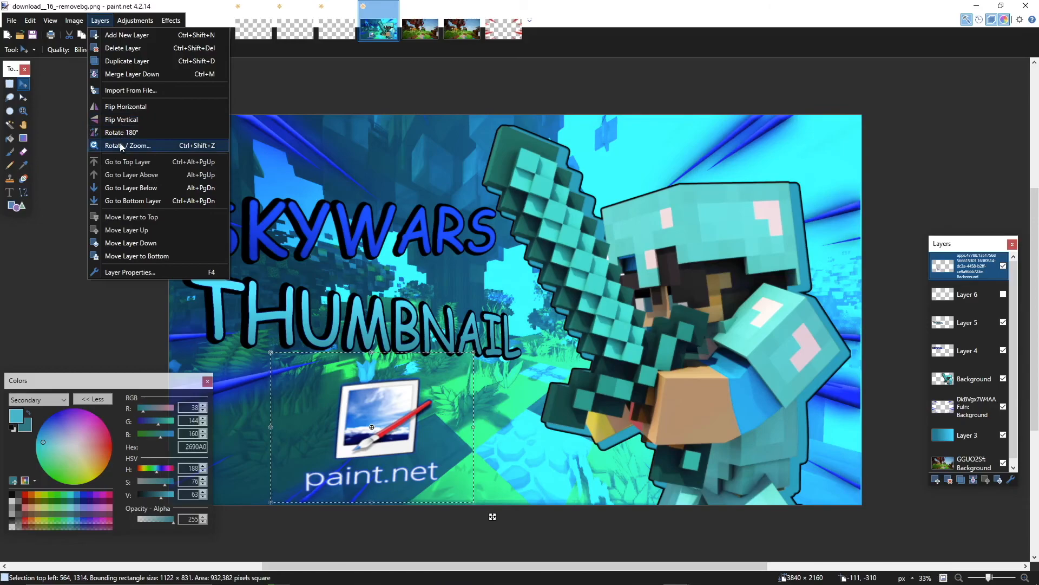
left_click(128, 145)
left_click_drag(451, 238, 449, 244)
left_click(535, 389)
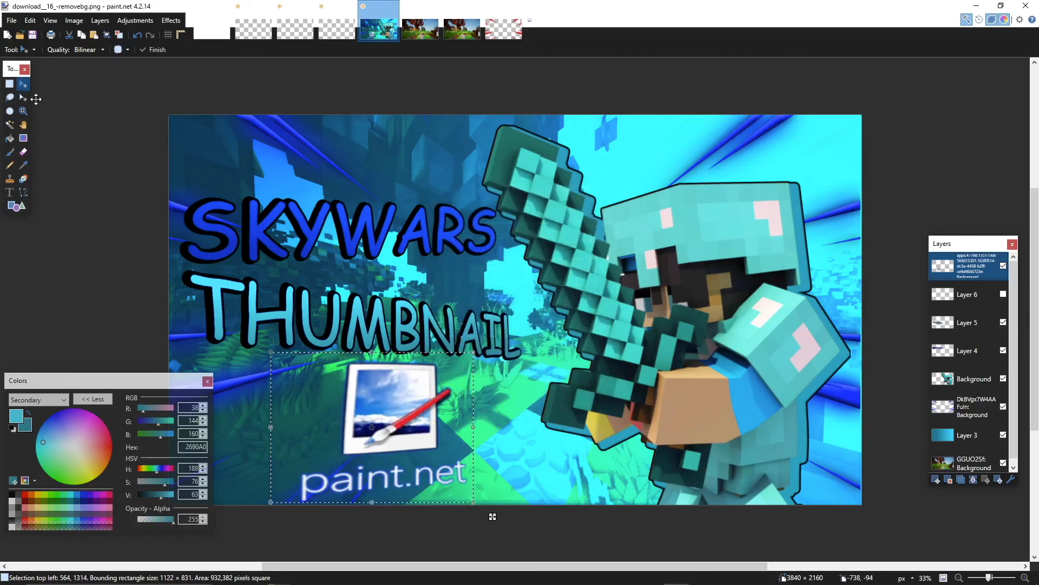
- Shift the paint.net logo slightly left to about 471, 1320 below the THUMBNAIL text and clear the selection
left_click_drag(397, 422, 381, 423)
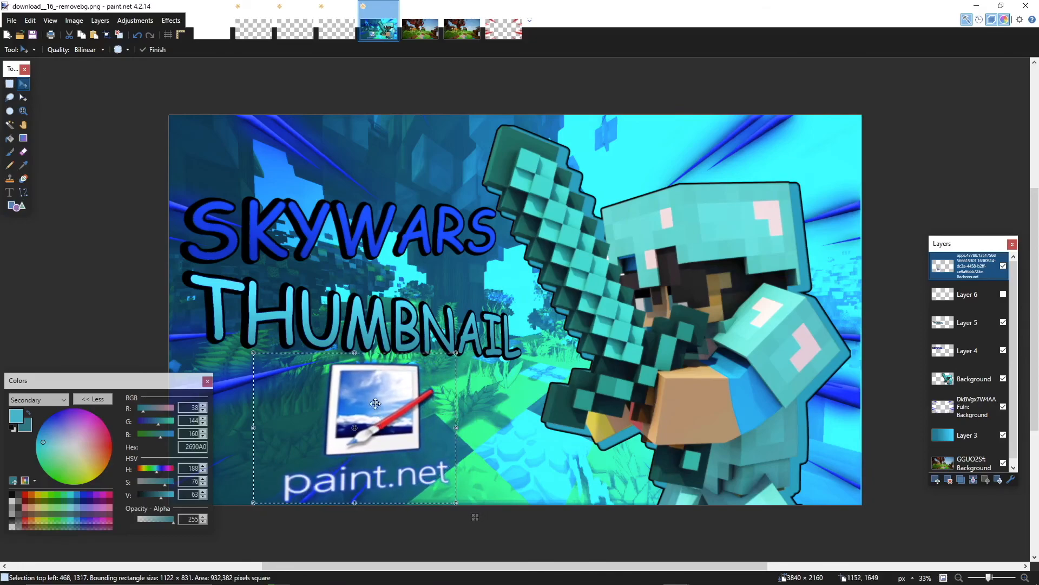
left_click_drag(380, 217, 381, 218)
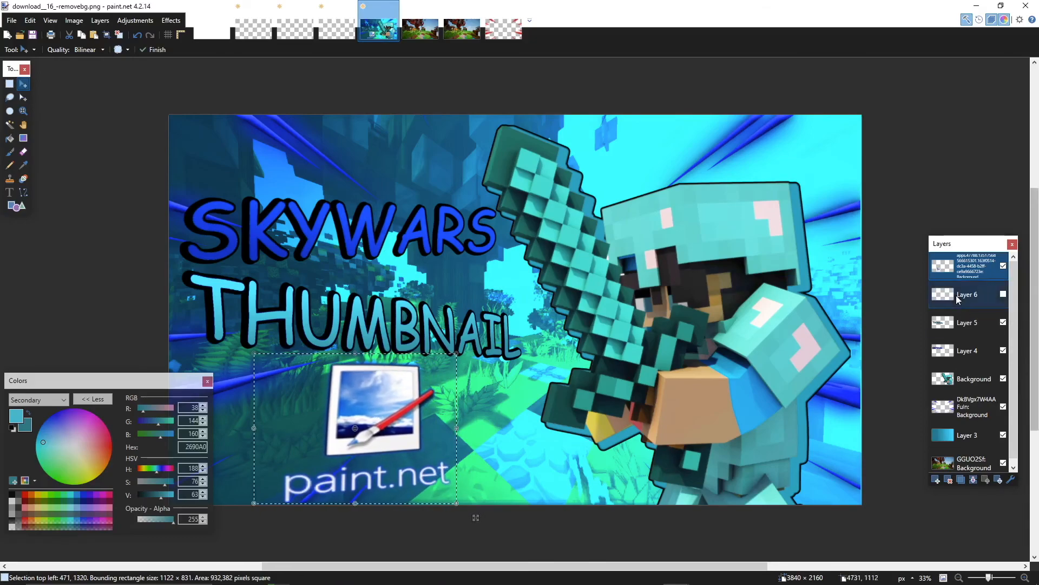
left_click(118, 34)
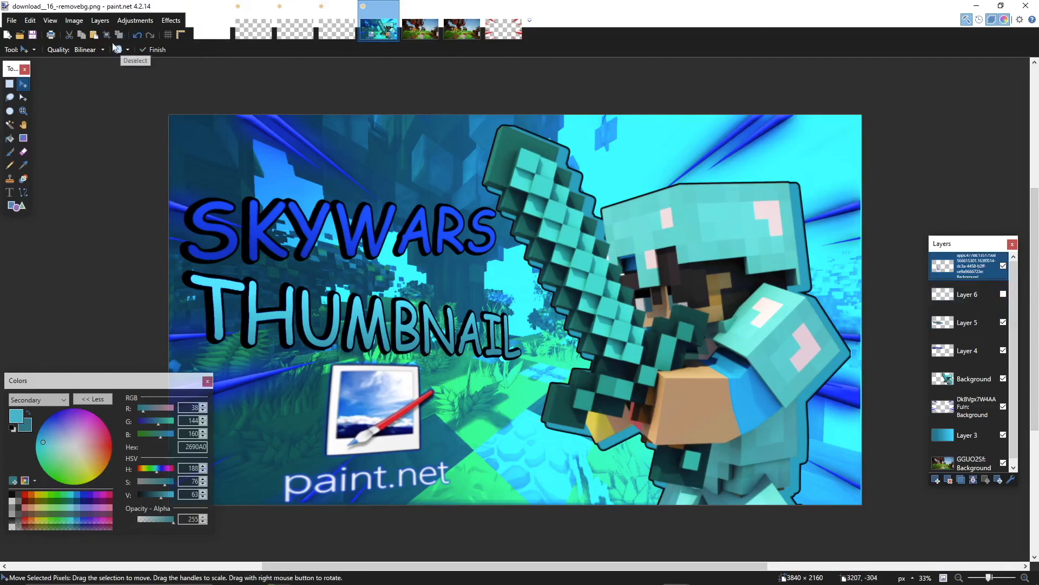